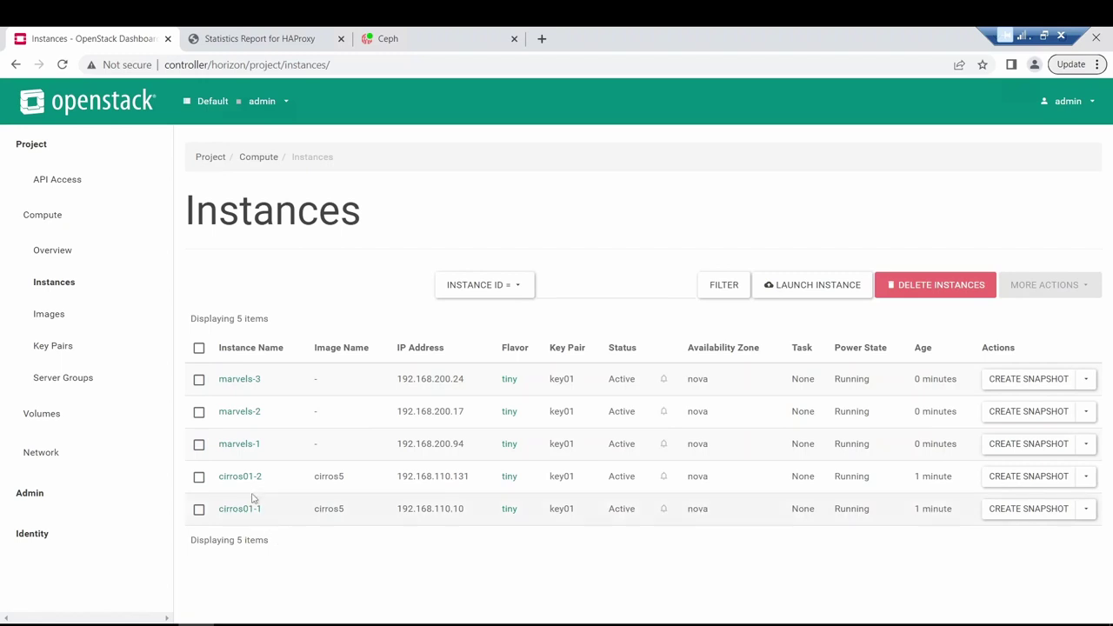
# Allocate a floating IP to the project from the PUBLIC pool, leaving the description and DNS fields empty.
pyautogui.moveTo(314, 509); pyautogui.dragTo(347, 513)
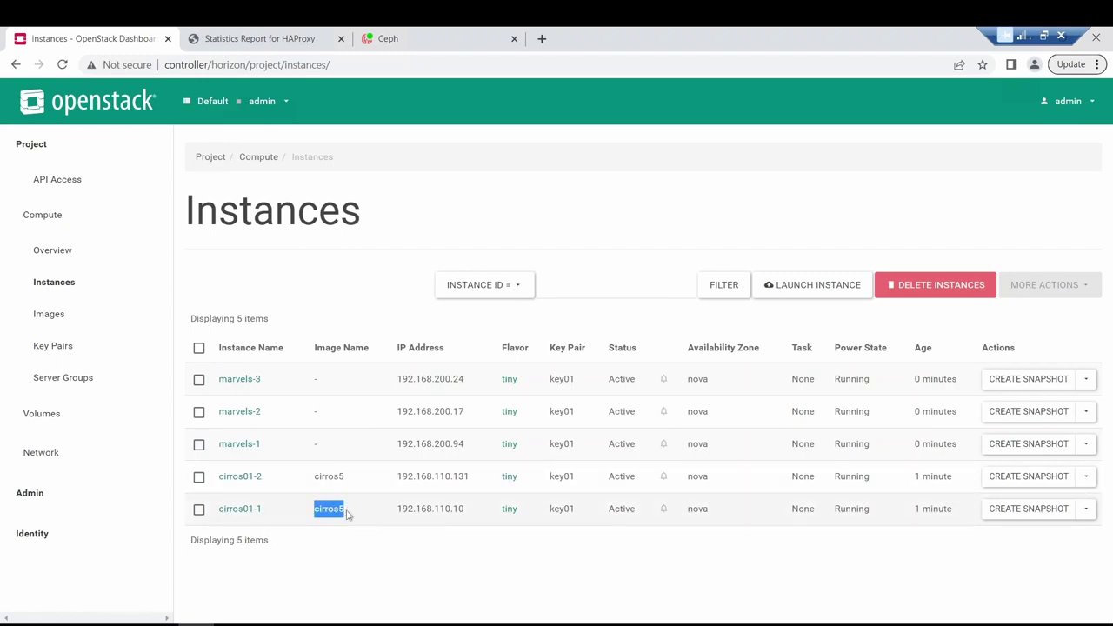
pyautogui.click(47, 454)
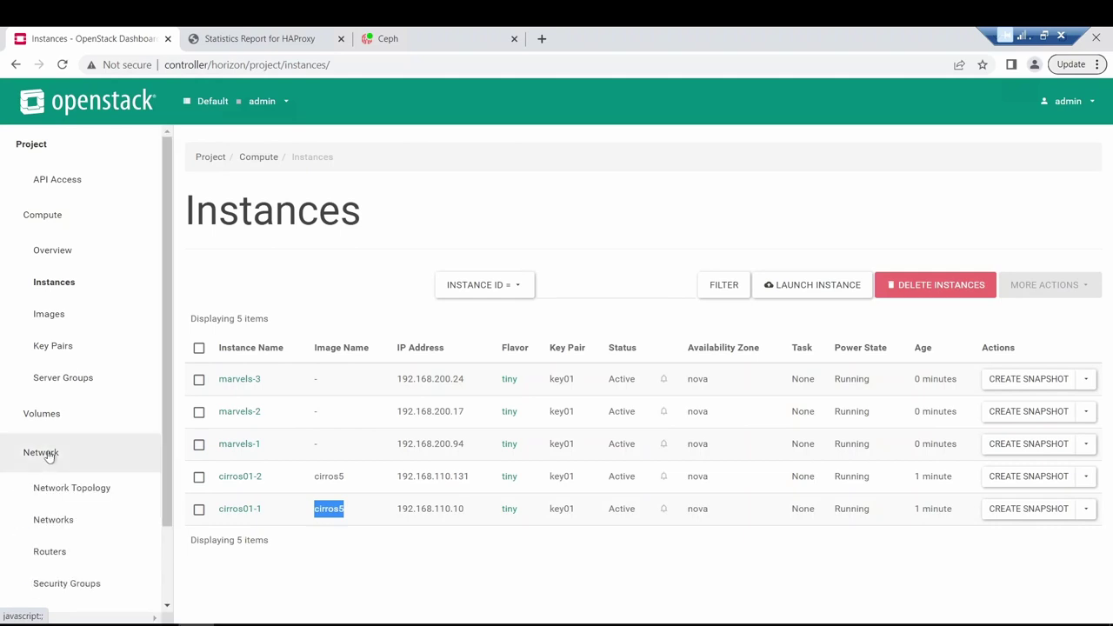
pyautogui.scroll(-1, 74, 504)
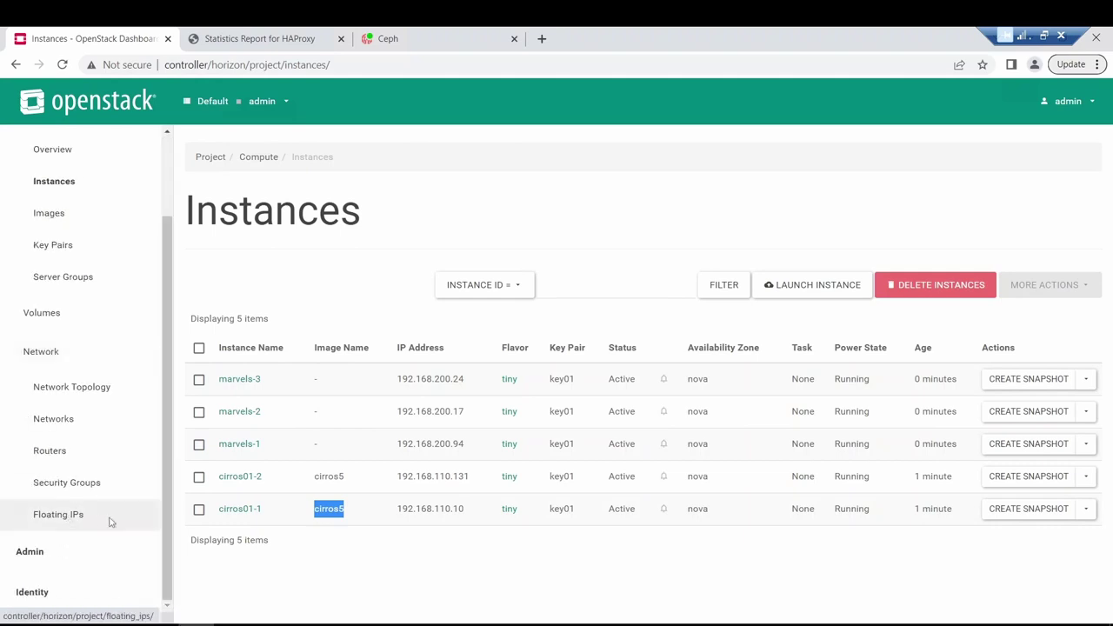
pyautogui.click(110, 520)
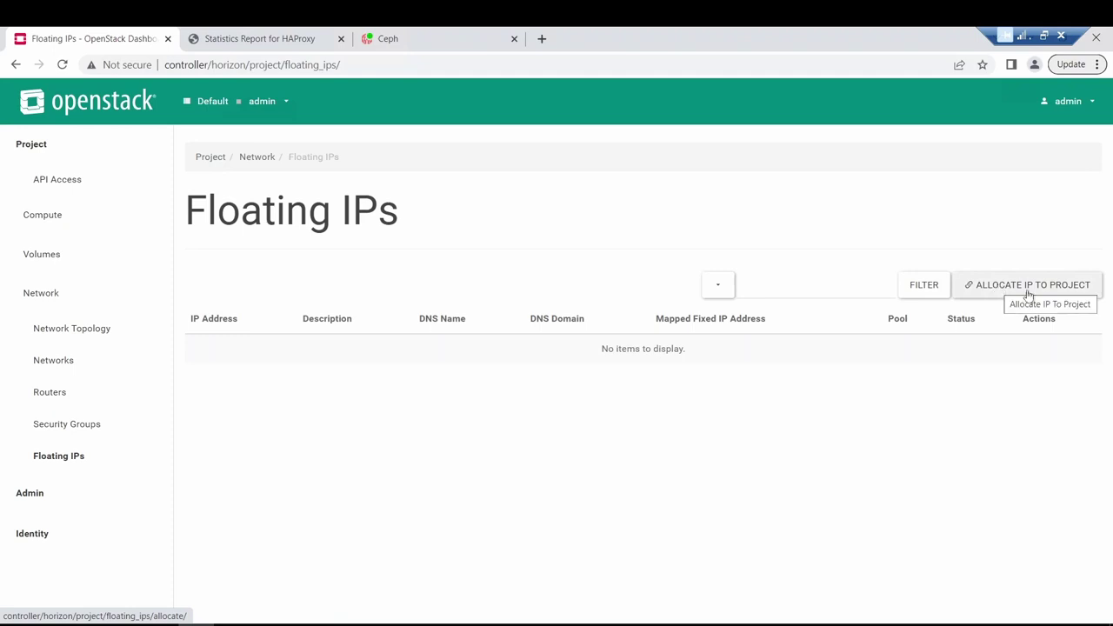
pyautogui.click(1029, 285)
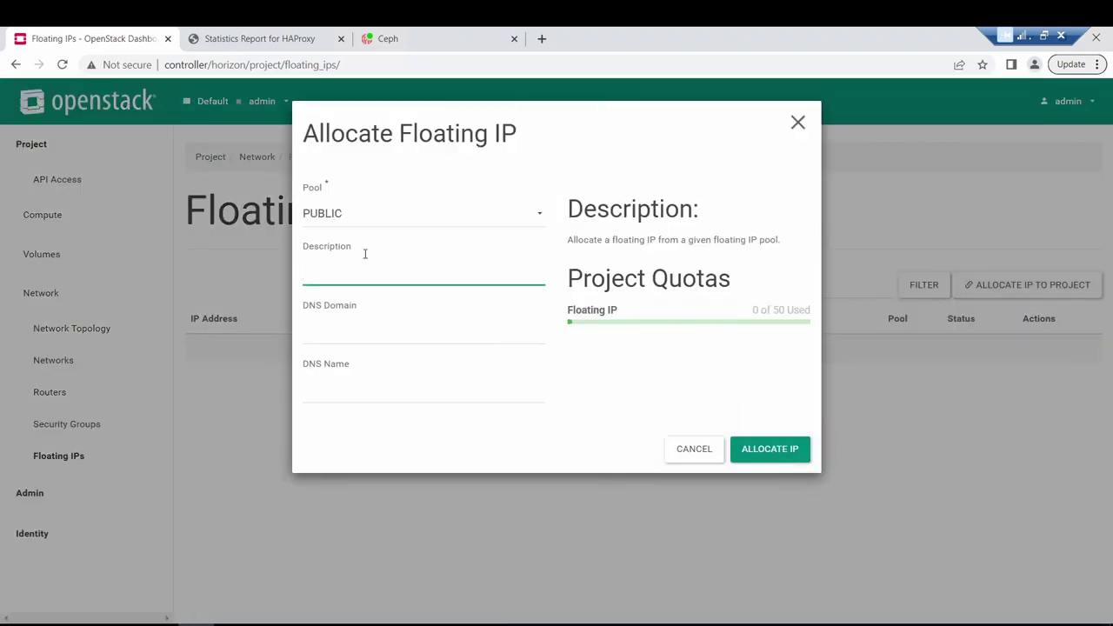
pyautogui.click(386, 221)
pyautogui.click(360, 245)
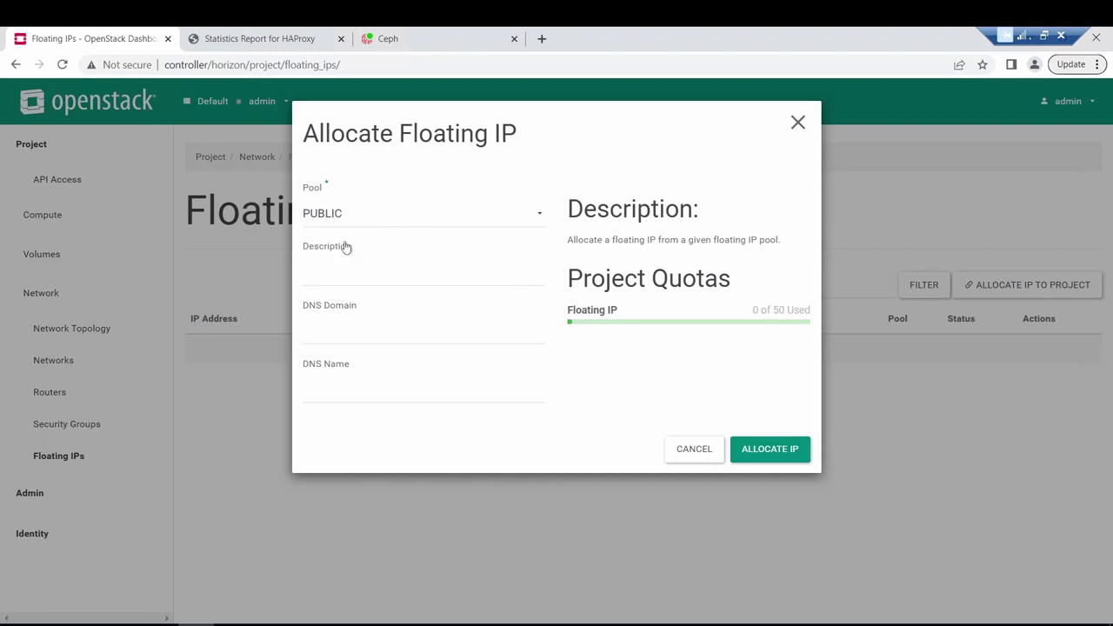
pyautogui.click(770, 452)
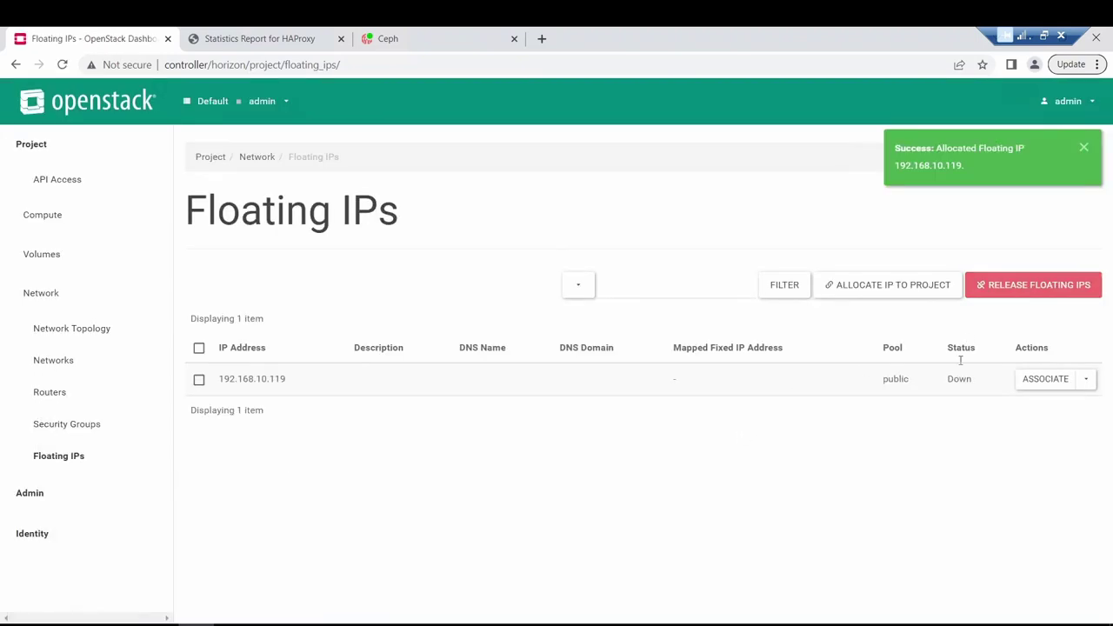
# Associate the floating IP 192.168.10.119 with the cirros01-1 port at 192.168.110.10.
pyautogui.moveTo(289, 381); pyautogui.dragTo(215, 383)
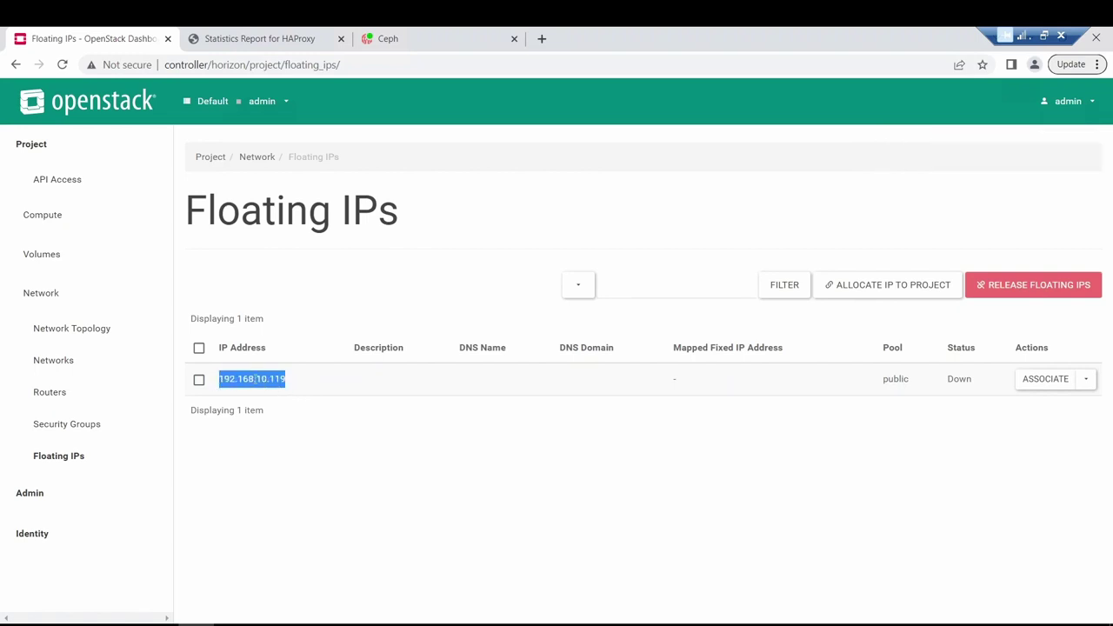
pyautogui.click(1048, 383)
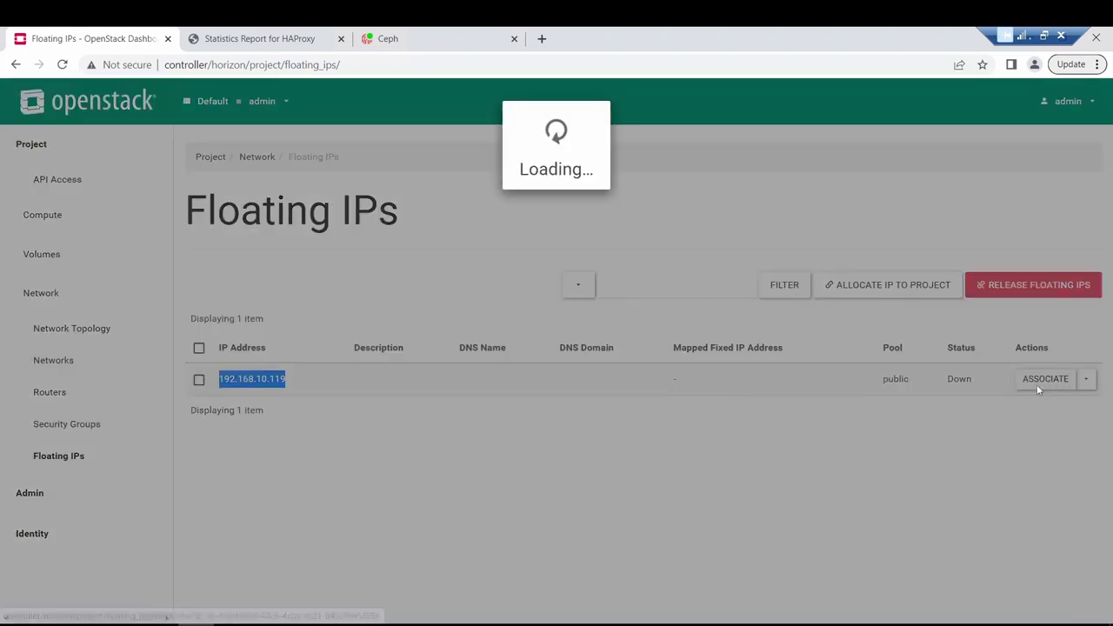
pyautogui.click(425, 216)
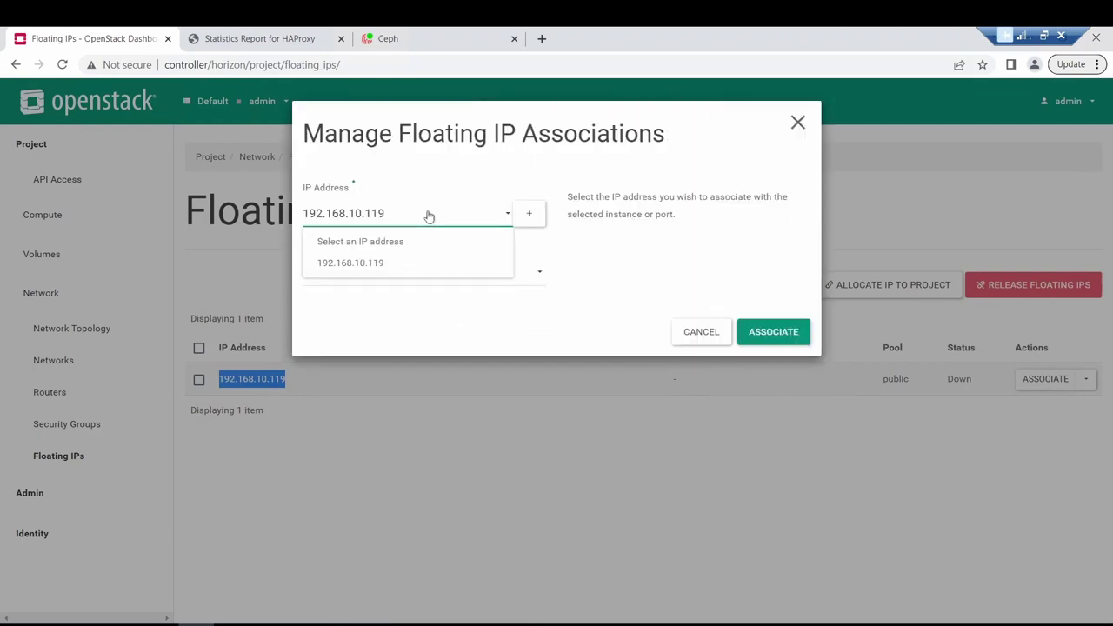
pyautogui.click(425, 215)
pyautogui.click(398, 275)
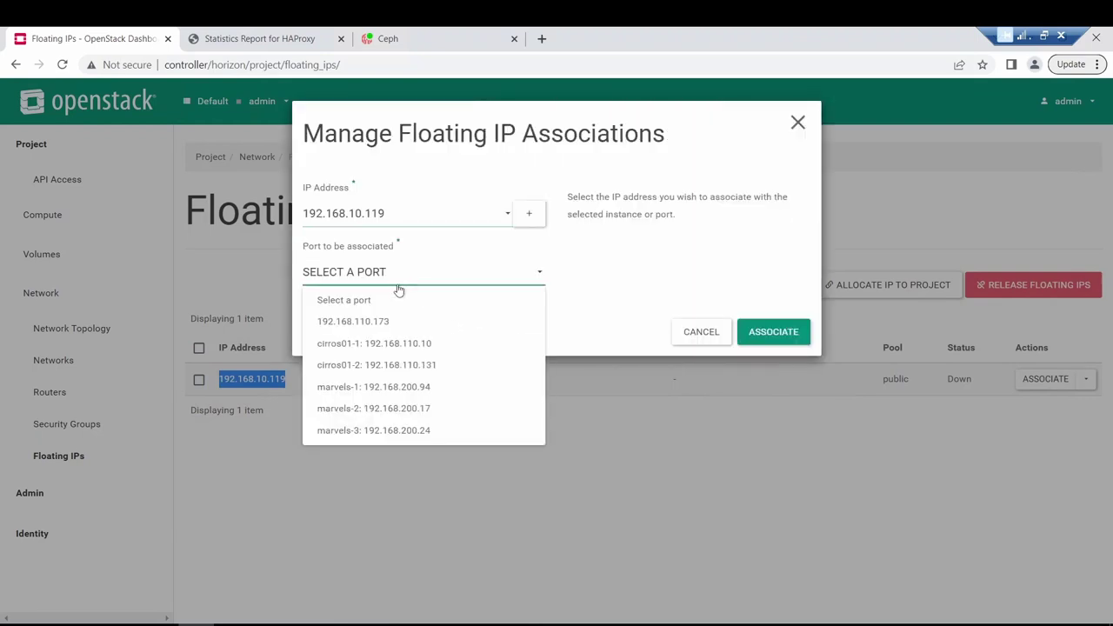
pyautogui.click(402, 344)
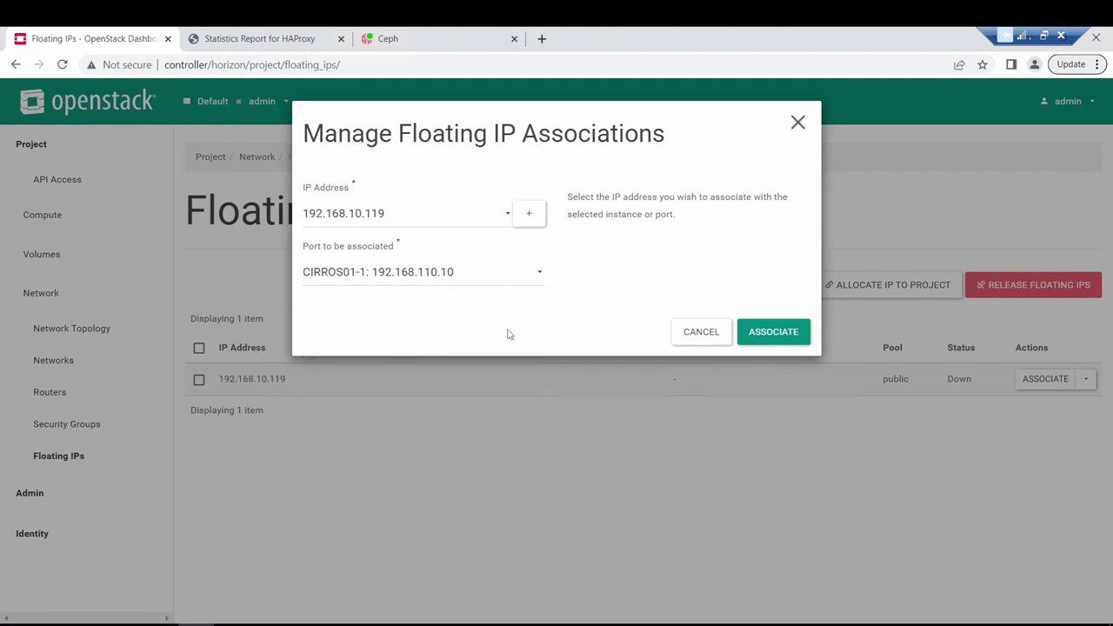
pyautogui.click(773, 333)
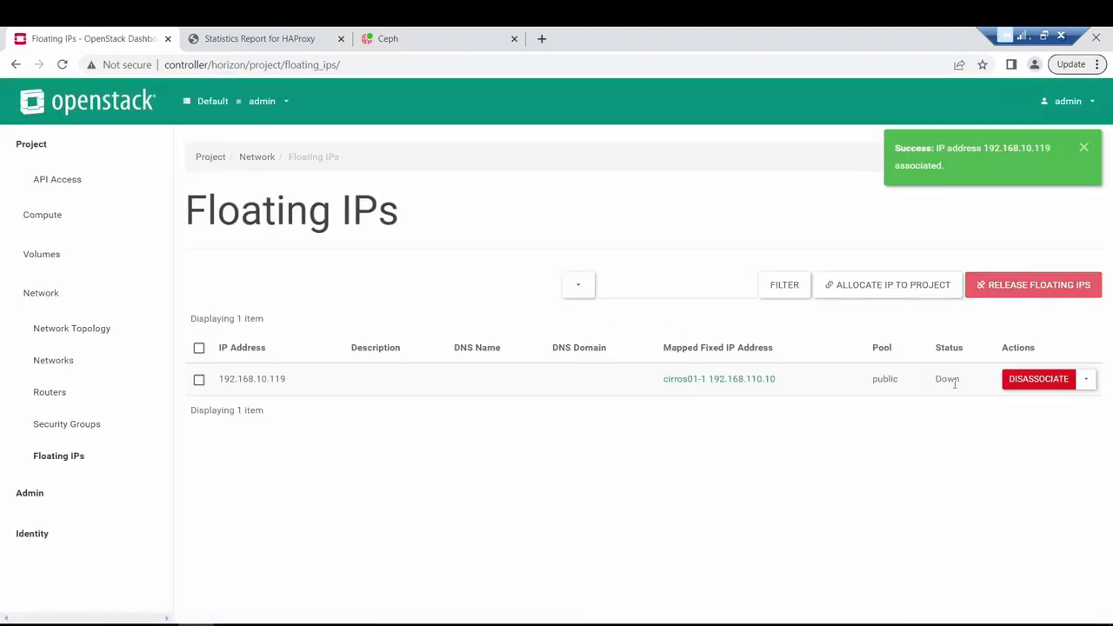
# Open the project's instances list and examine the fixed and floating IP addresses of cirros01-1.
pyautogui.click(114, 104)
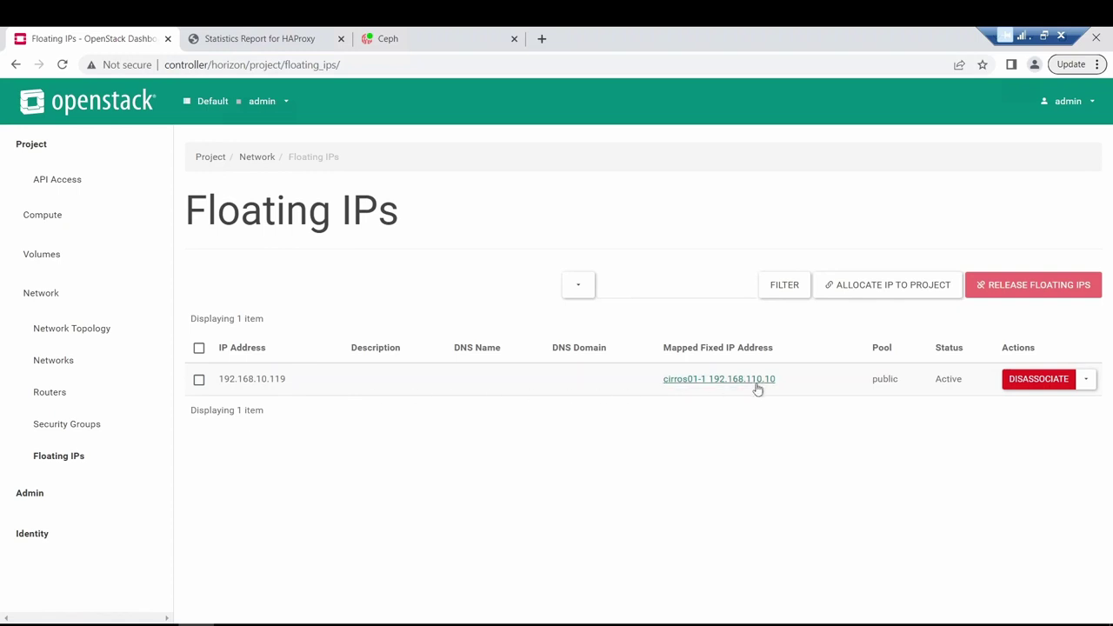
pyautogui.click(45, 216)
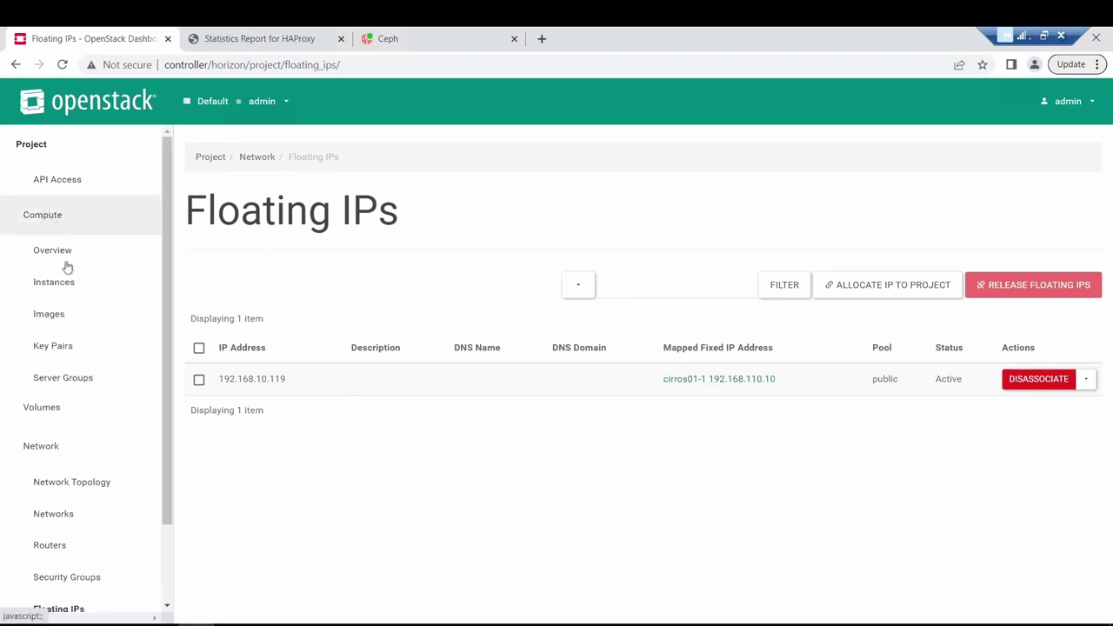
pyautogui.click(60, 286)
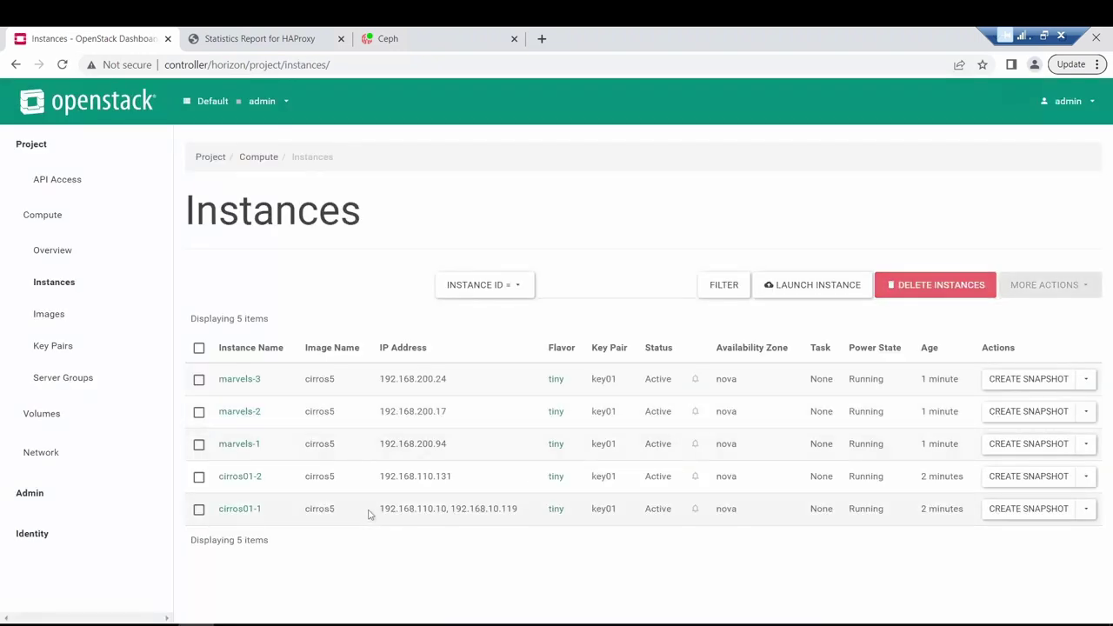
pyautogui.moveTo(380, 509); pyautogui.dragTo(497, 509)
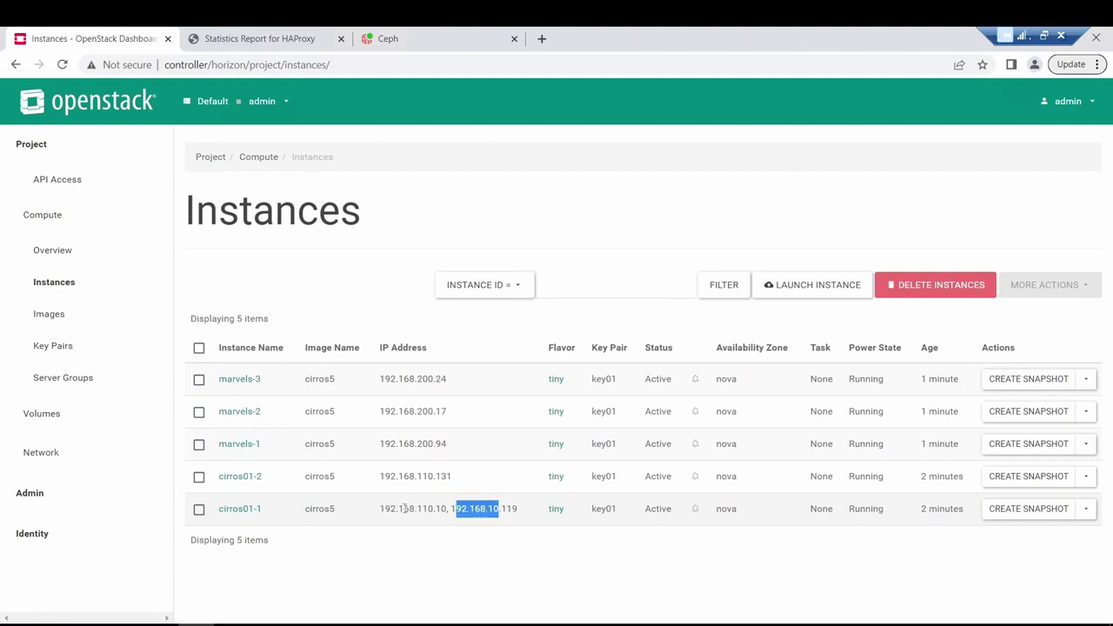
pyautogui.click(428, 509)
pyautogui.moveTo(403, 509); pyautogui.dragTo(430, 509)
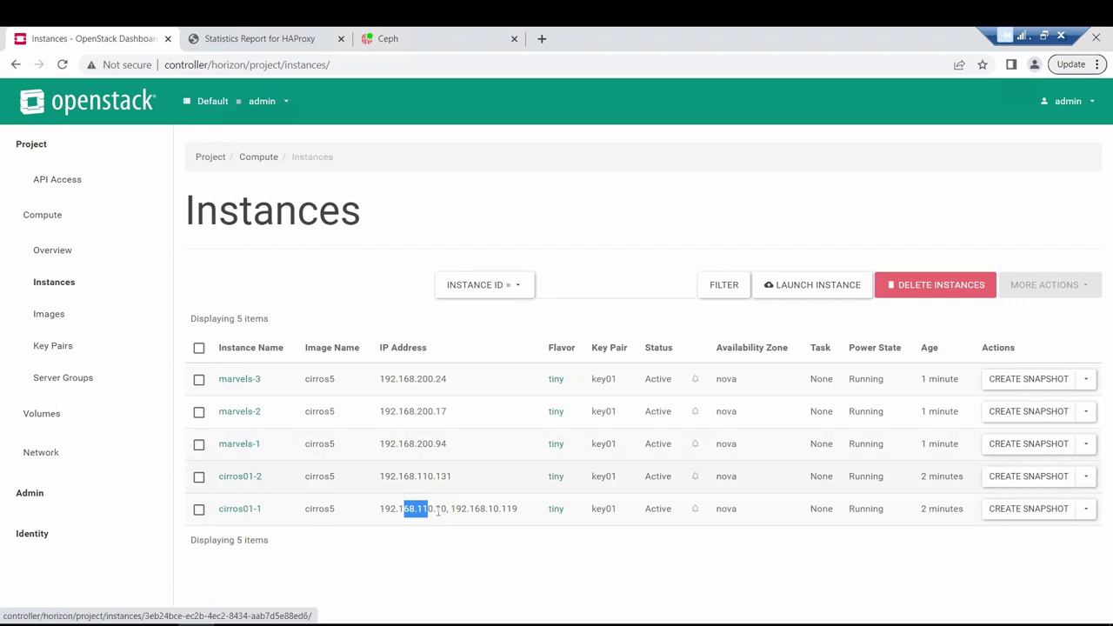
pyautogui.moveTo(489, 509); pyautogui.dragTo(450, 509)
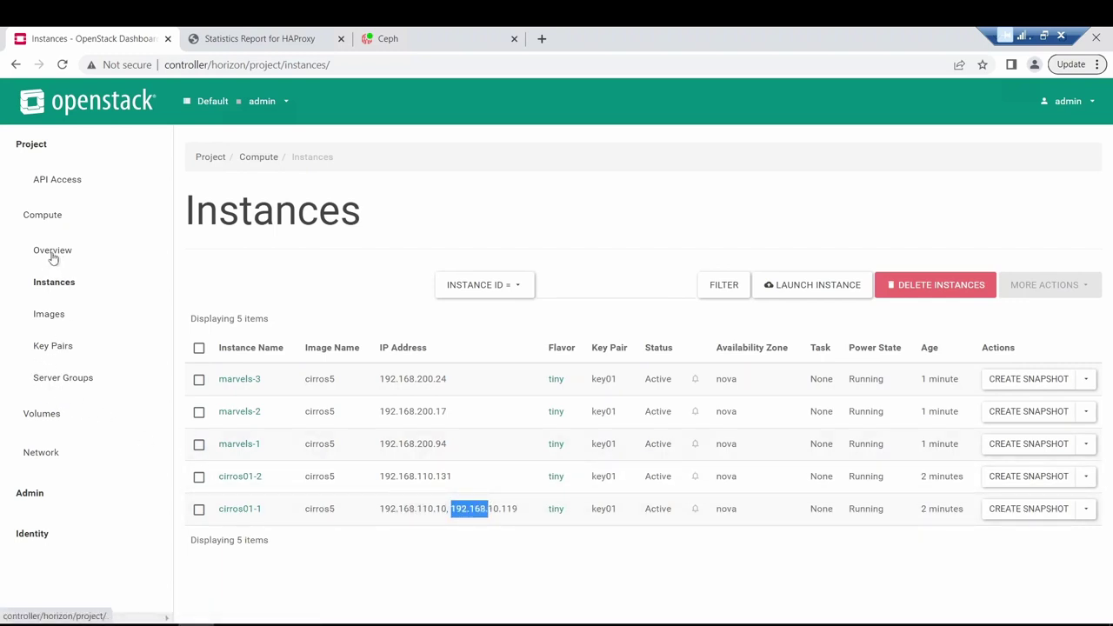
# Open the rules of the default security group and examine the ingress ICMP rule and its remote IP prefix.
pyautogui.click(54, 455)
pyautogui.click(76, 584)
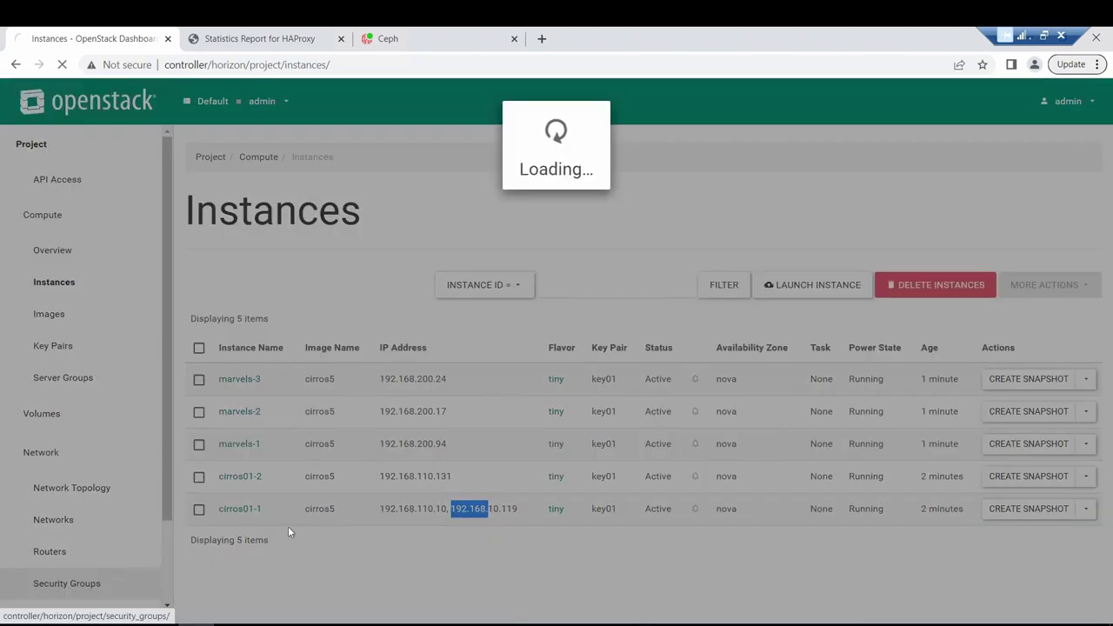
pyautogui.click(1044, 383)
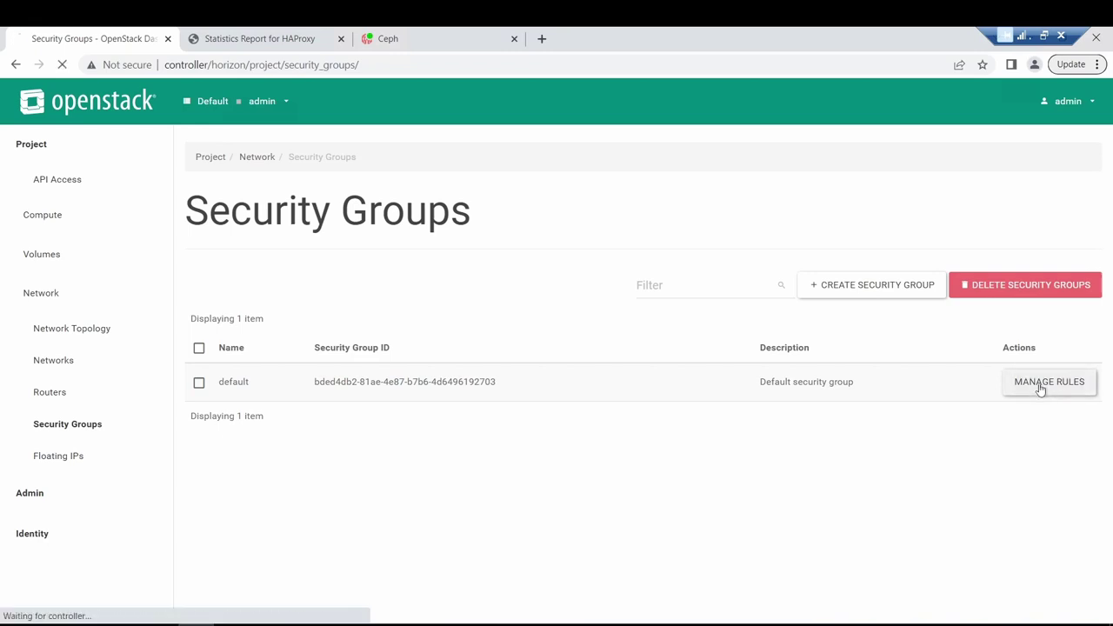
pyautogui.scroll(-1, 489, 428)
pyautogui.scroll(-2, 489, 428)
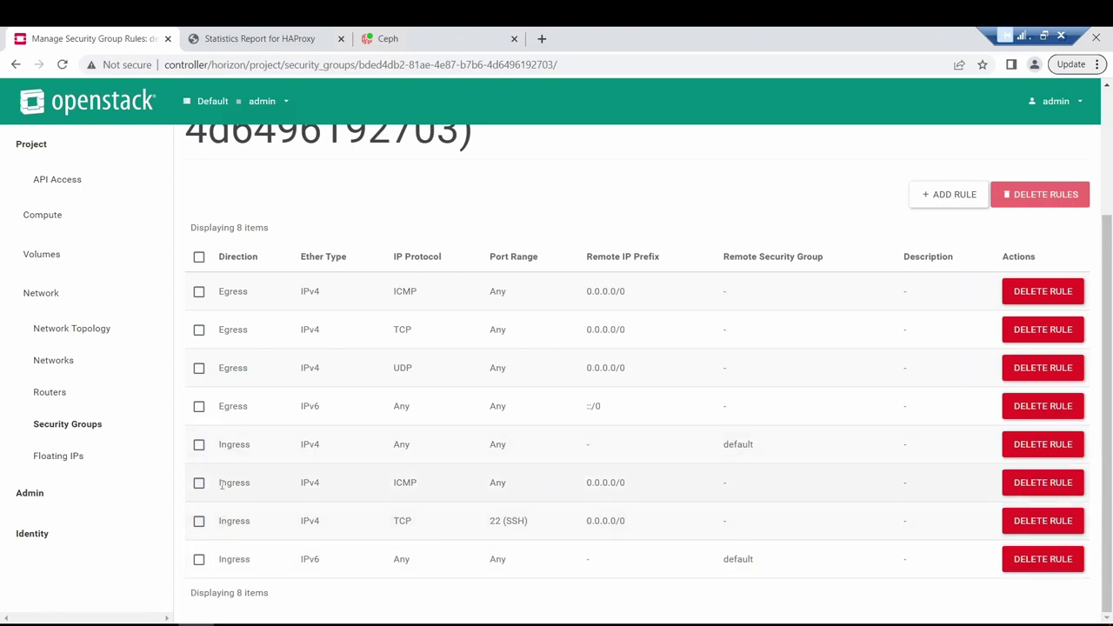
pyautogui.doubleClick(260, 482)
pyautogui.moveTo(587, 482); pyautogui.dragTo(628, 488)
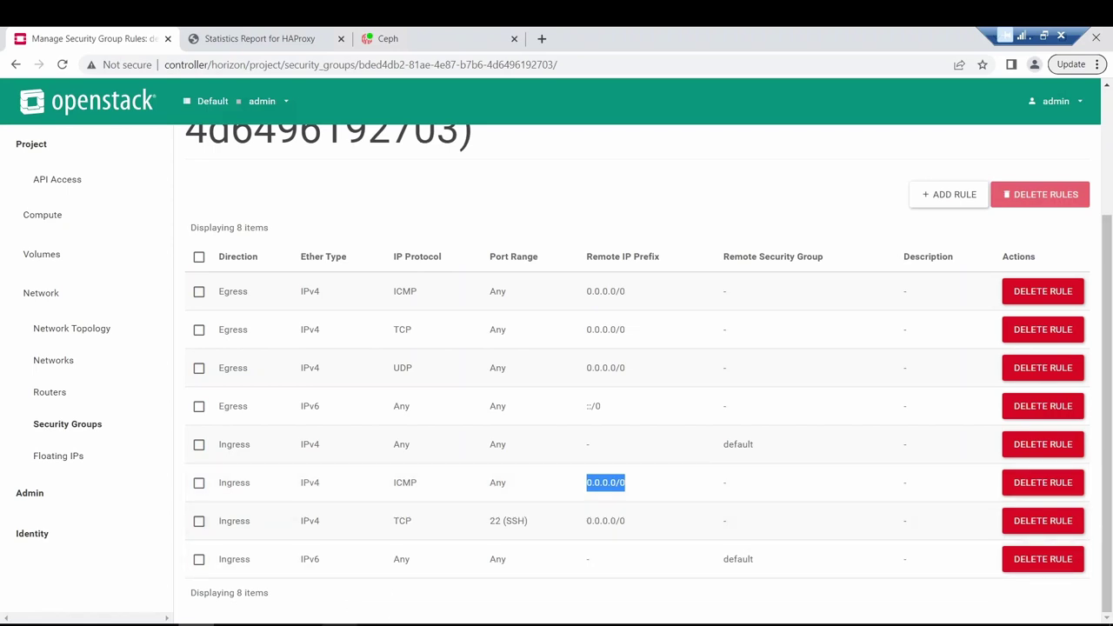
# Switch to the Command Prompt and run ipconfig to examine the local machine's network addresses.
pyautogui.click(341, 624)
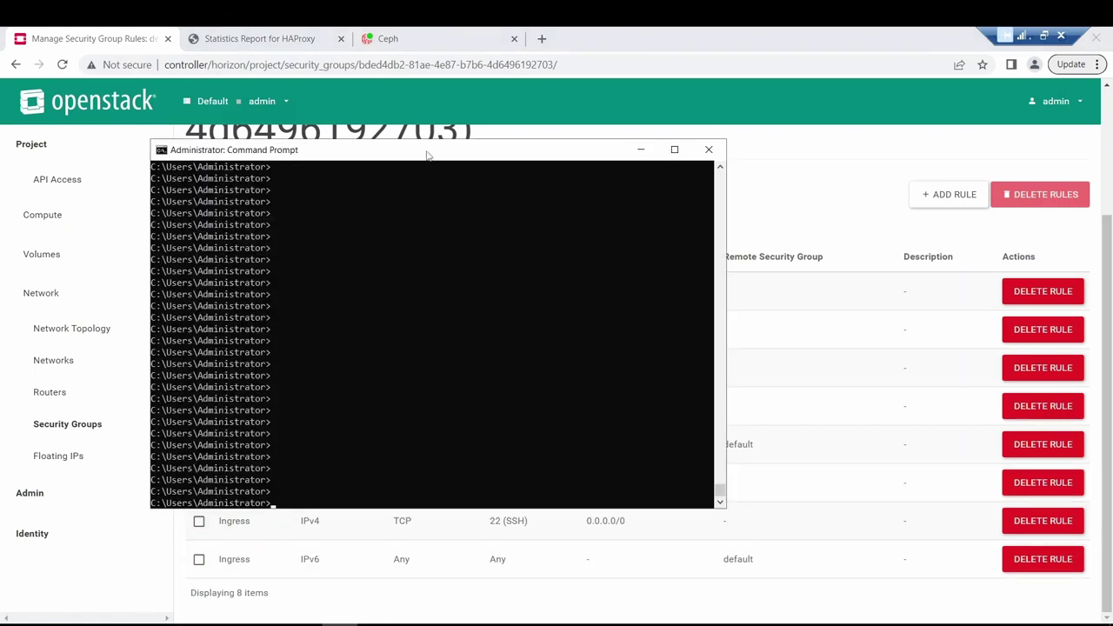
pyautogui.moveTo(425, 152); pyautogui.dragTo(491, 165)
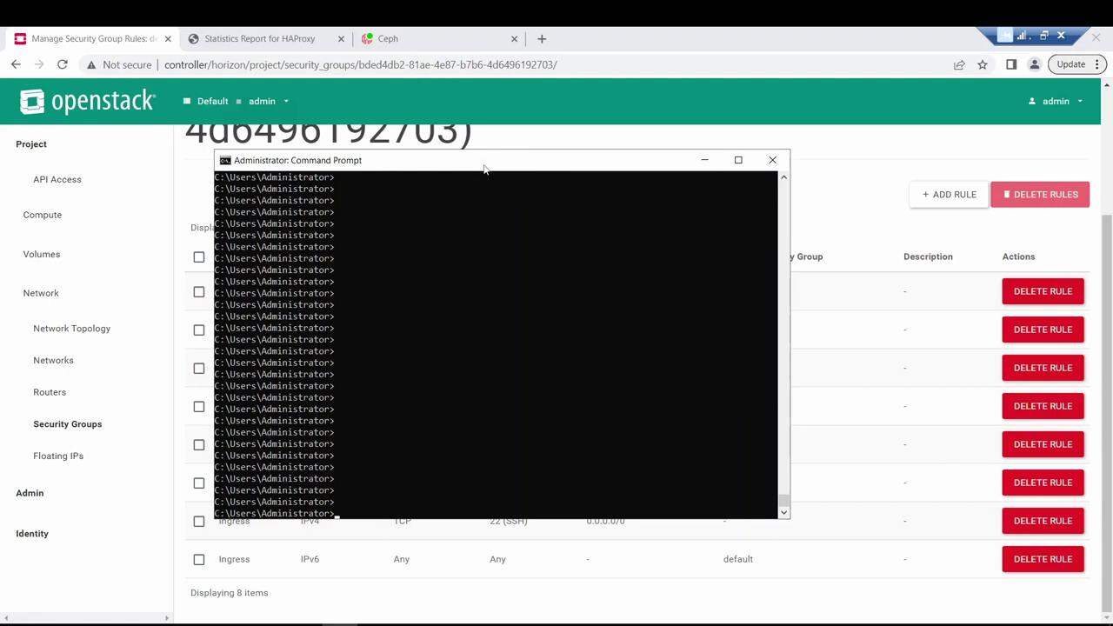
pyautogui.write('ipconfig')
pyautogui.press('Return')
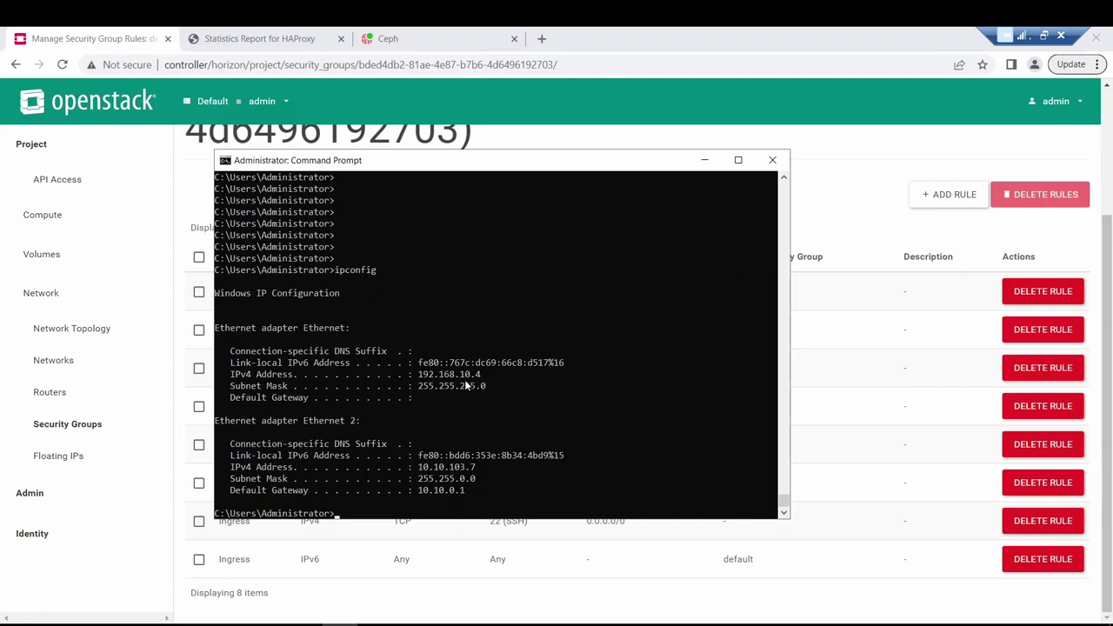
pyautogui.press('Return')
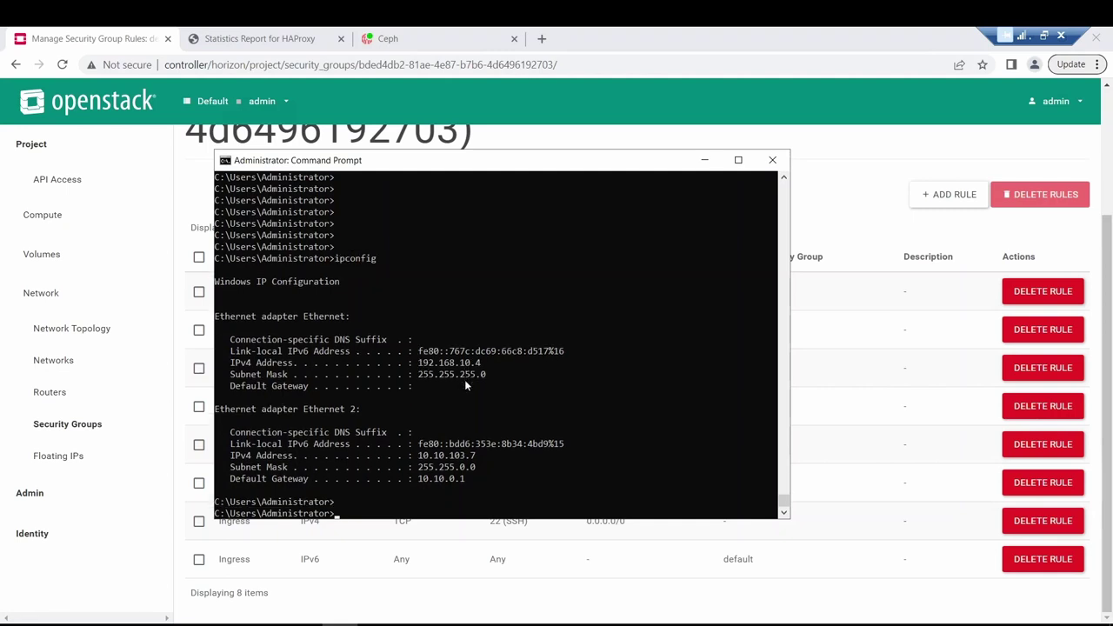
# Check the floating IP of cirros01-1 in the instances list and ping 192.168.10.119 from the Command Prompt.
pyautogui.write('ping 192.168.19')
pyautogui.press('BackSpace')
pyautogui.write('0.117')
pyautogui.moveTo(485, 162); pyautogui.dragTo(682, 314)
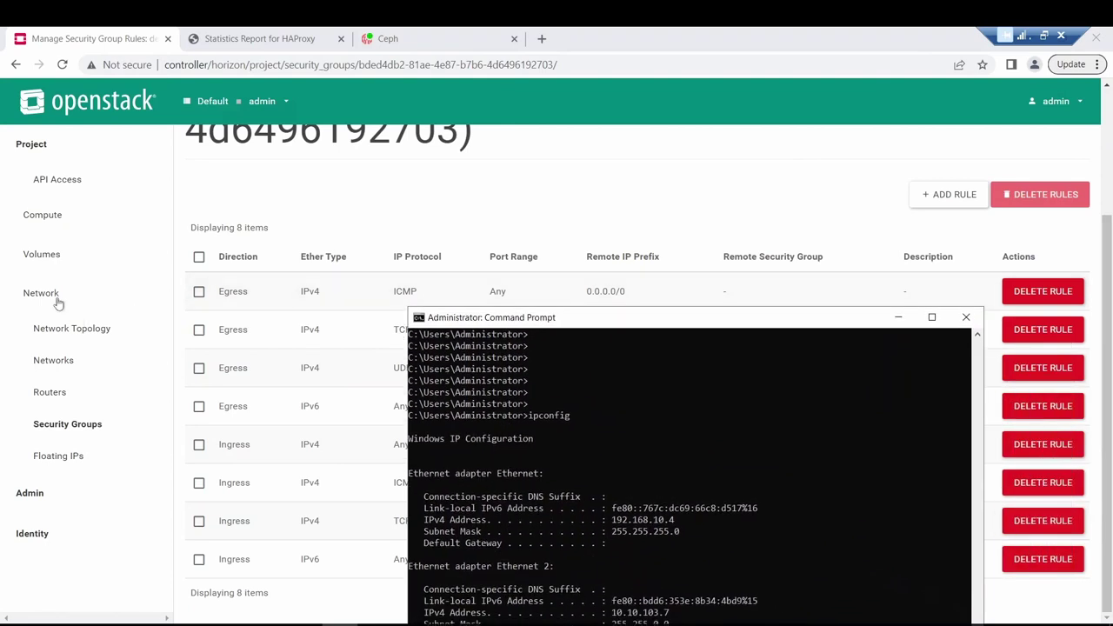
pyautogui.click(55, 224)
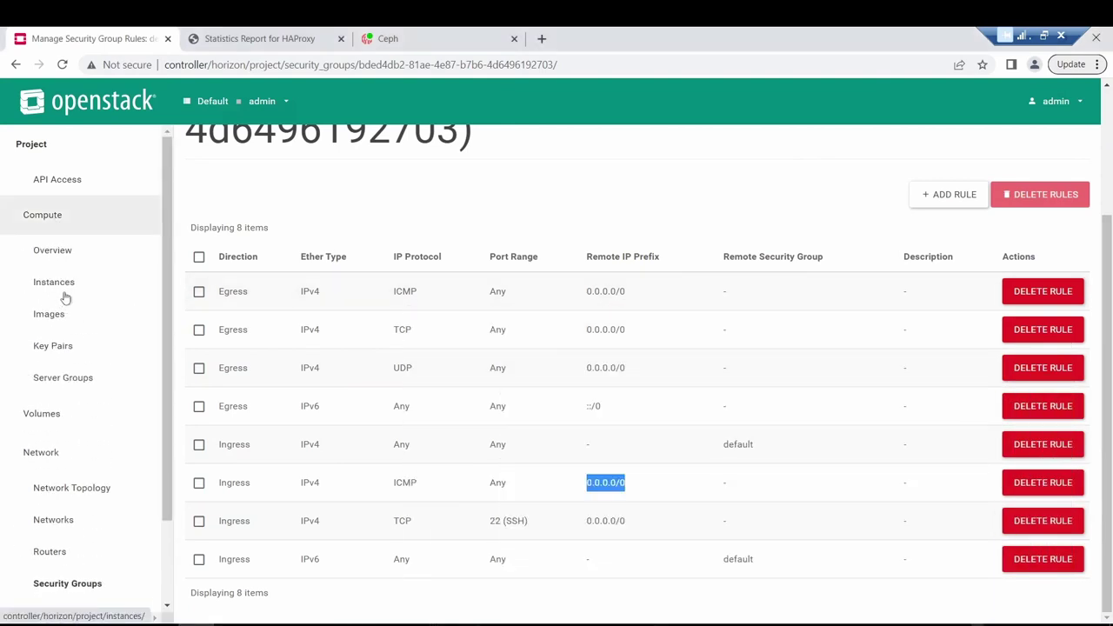
pyautogui.click(90, 292)
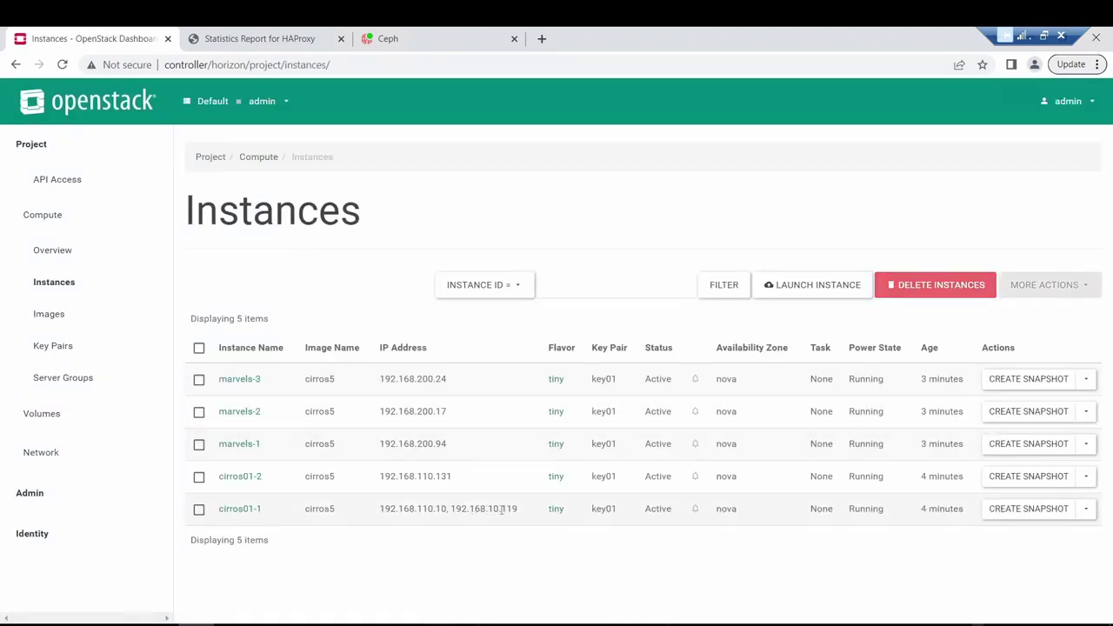
pyautogui.moveTo(517, 511); pyautogui.dragTo(465, 522)
pyautogui.hotkey('alt', 'Tab')
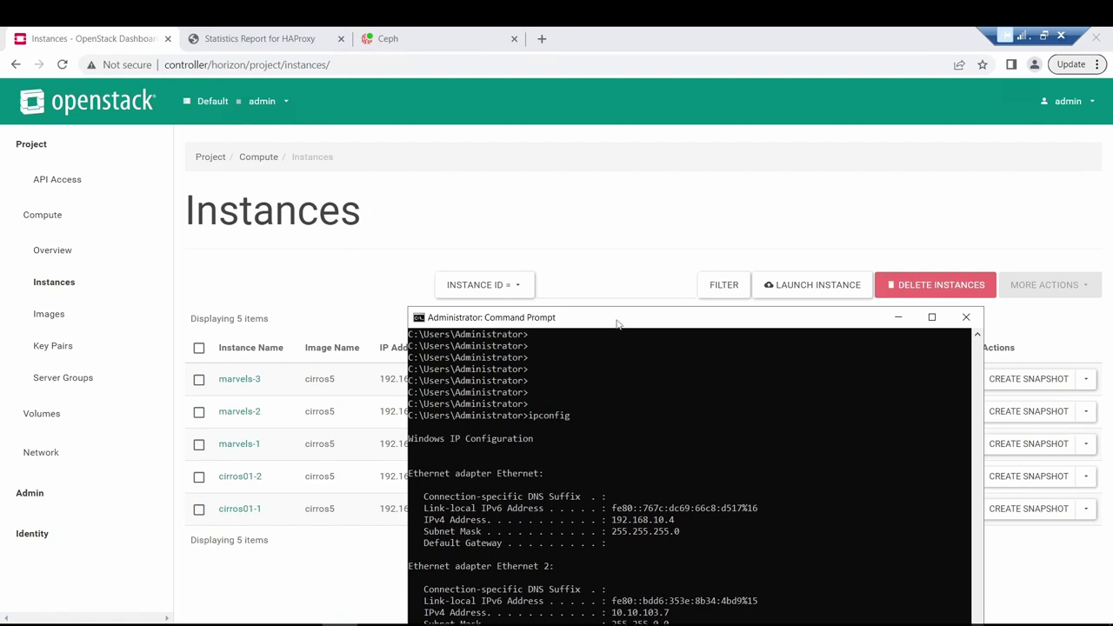
pyautogui.moveTo(616, 324); pyautogui.dragTo(503, 149)
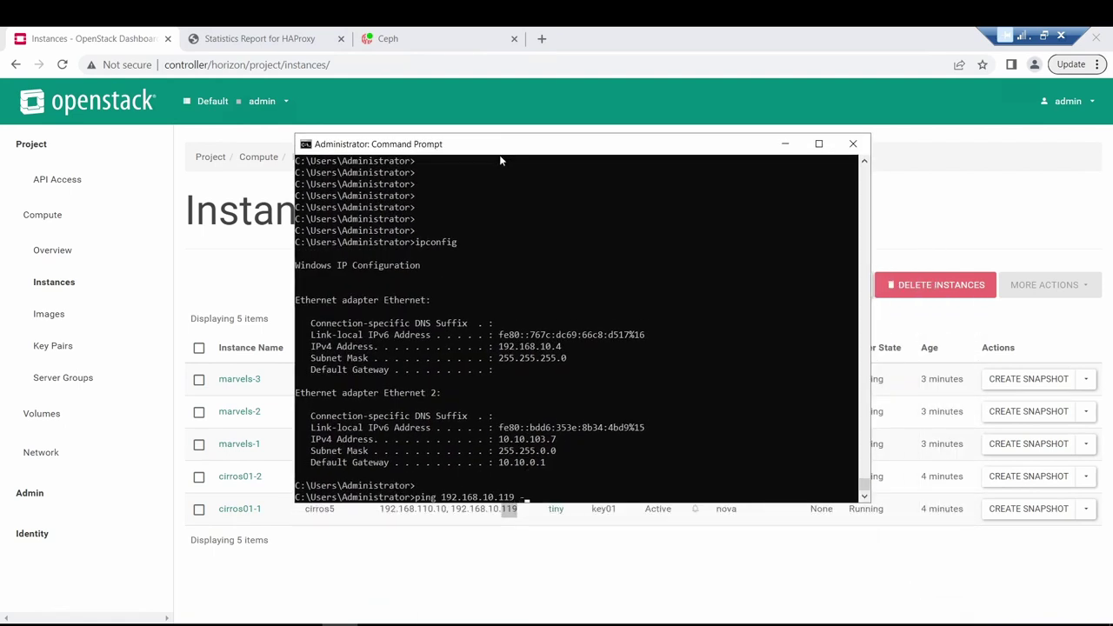
pyautogui.press('Return')
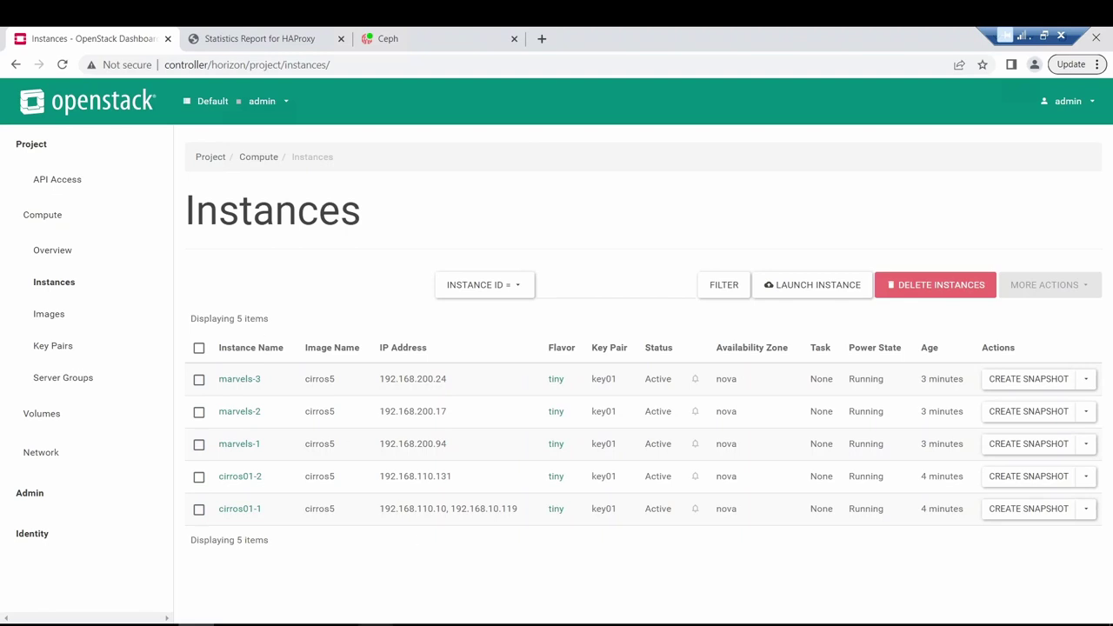
# Start a virsh command in the comp01 terminal, and check in the dashboard's admin instances list which host runs each instance.
pyautogui.hotkey('alt', 'Tab')
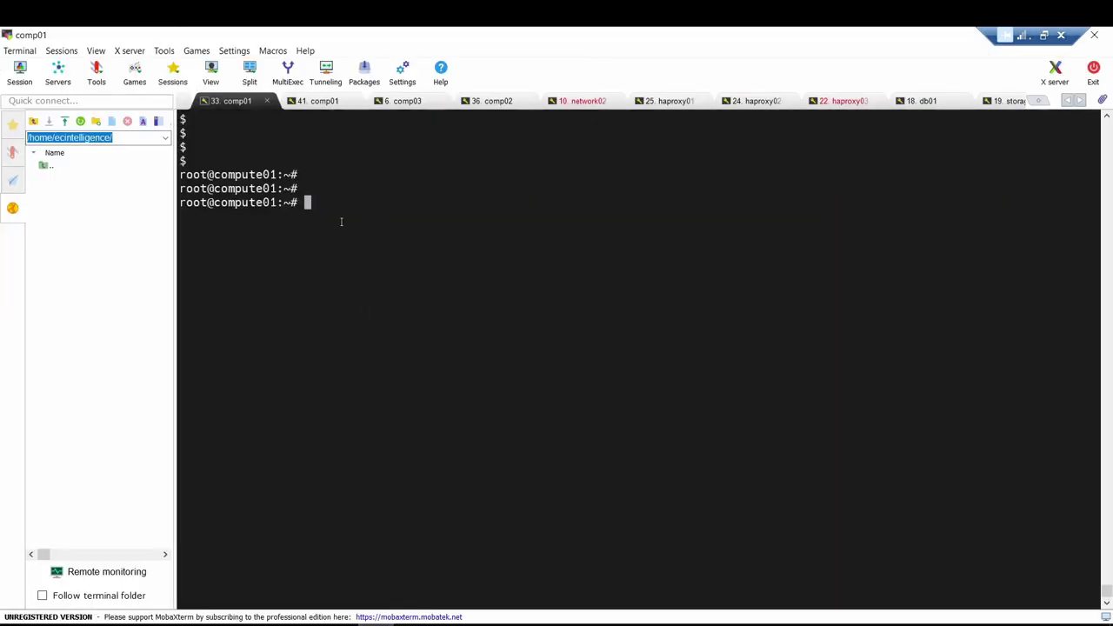
pyautogui.write('virsh')
pyautogui.hotkey('alt', 'Tab')
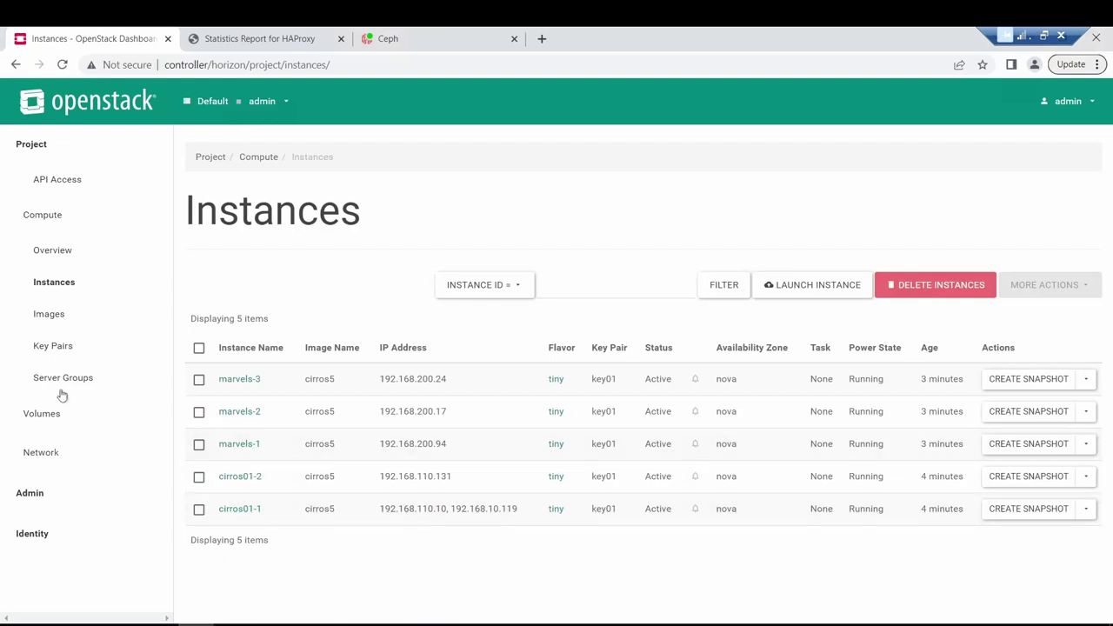
pyautogui.click(39, 493)
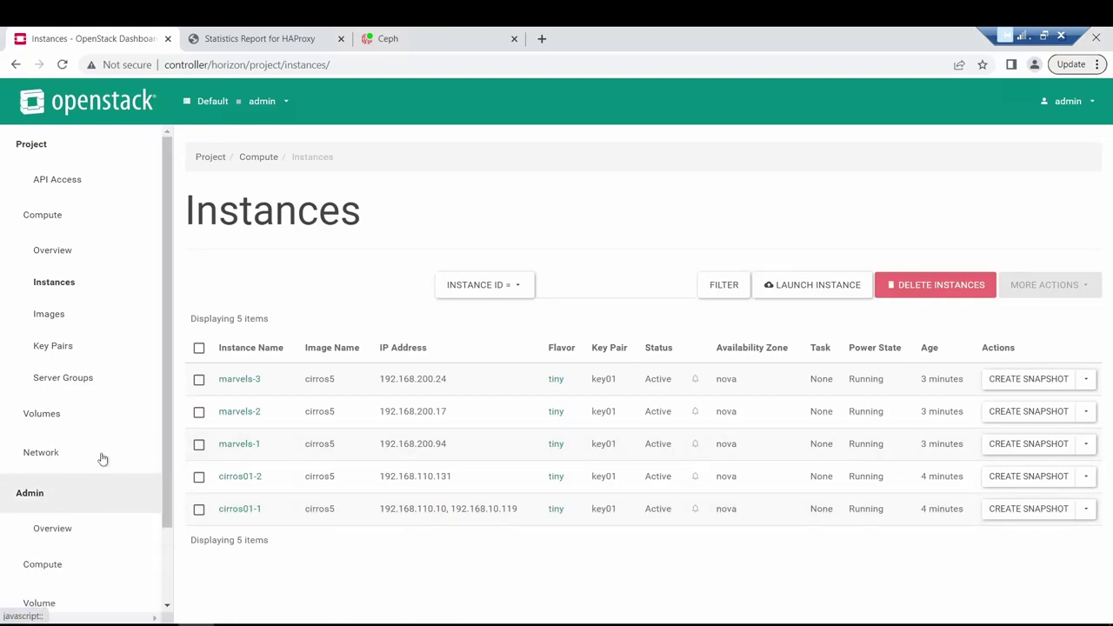
pyautogui.scroll(-3, 103, 459)
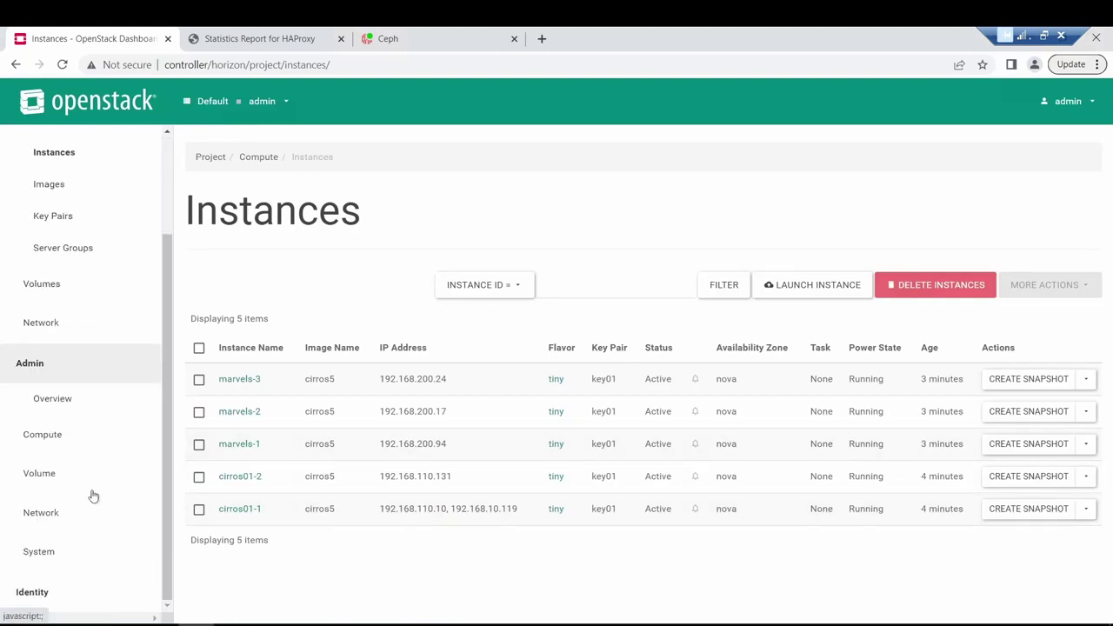
pyautogui.click(43, 435)
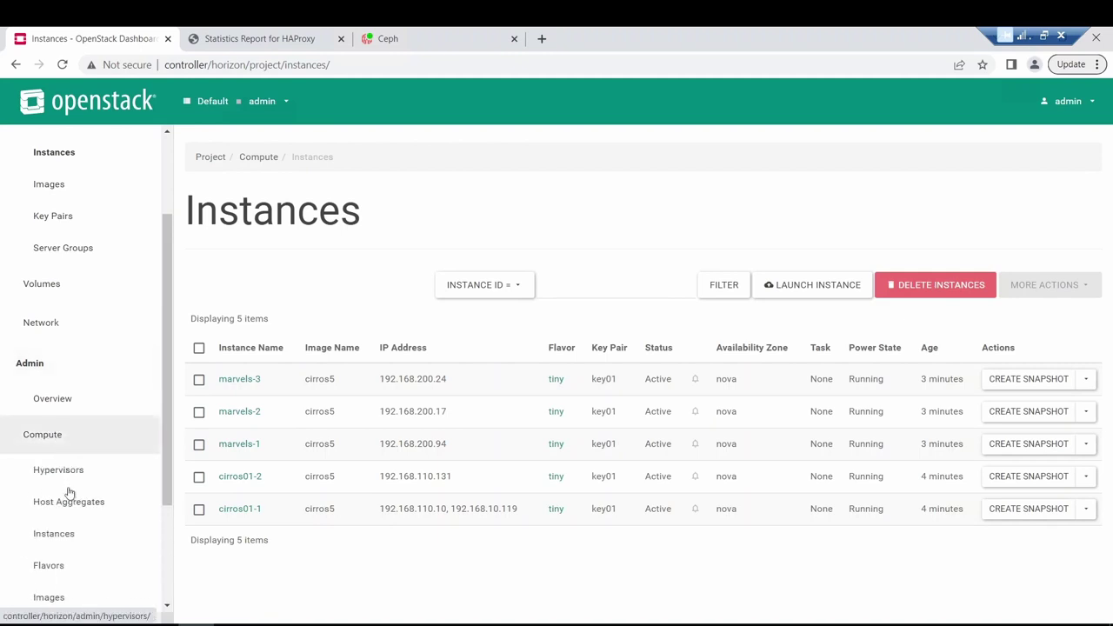
pyautogui.click(135, 538)
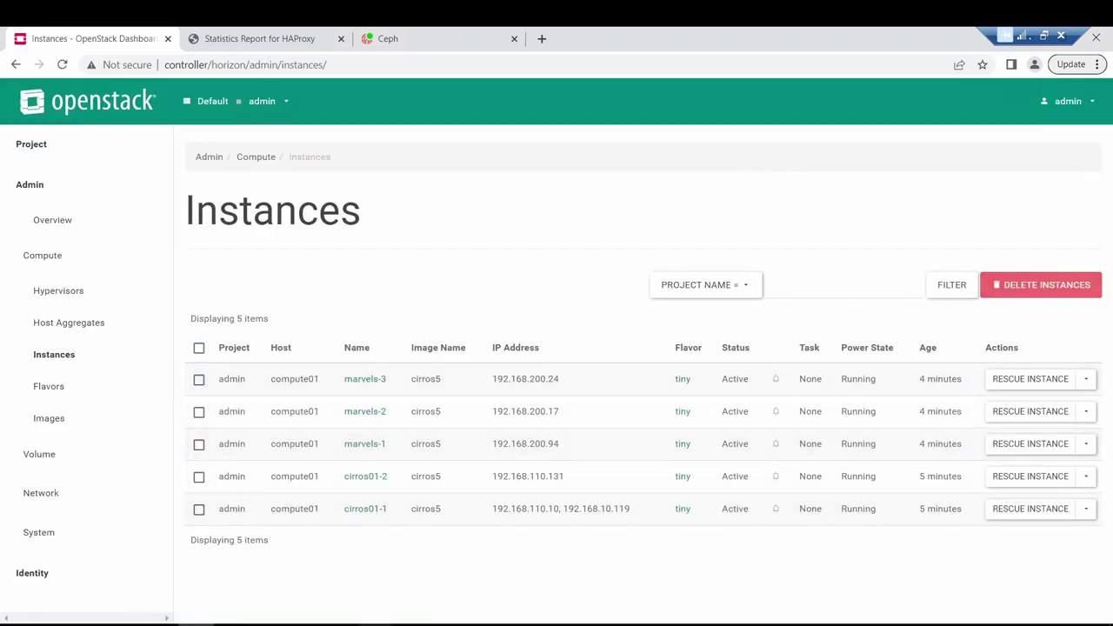
# Switch to the comp01 terminal and list the virtual machines running on compute01 with virsh list.
pyautogui.click(374, 621)
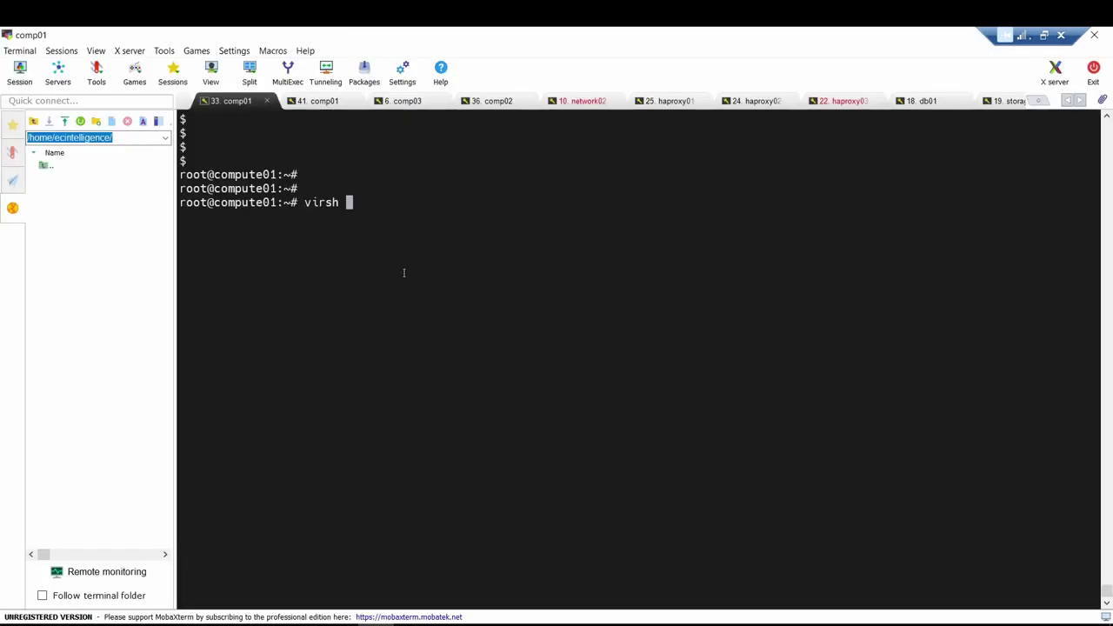
pyautogui.write('list')
pyautogui.press('Return')
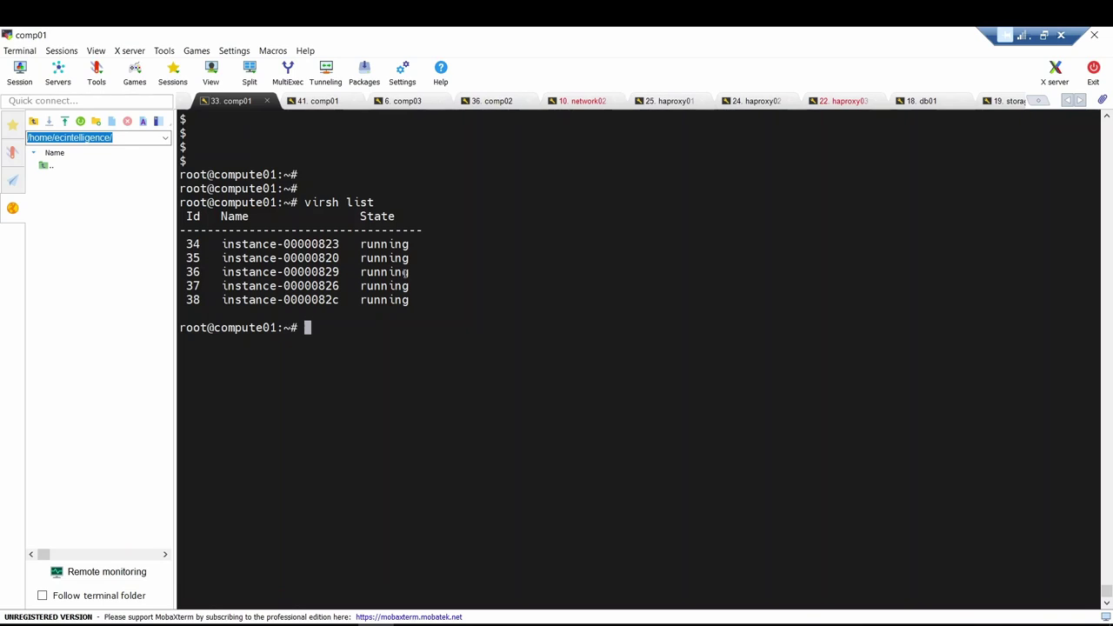
pyautogui.press('Return')
pyautogui.press('Return')
pyautogui.press('Return')
# Change to the /var/lib/nova/instances/ directory on compute01.
pyautogui.write('cd ')
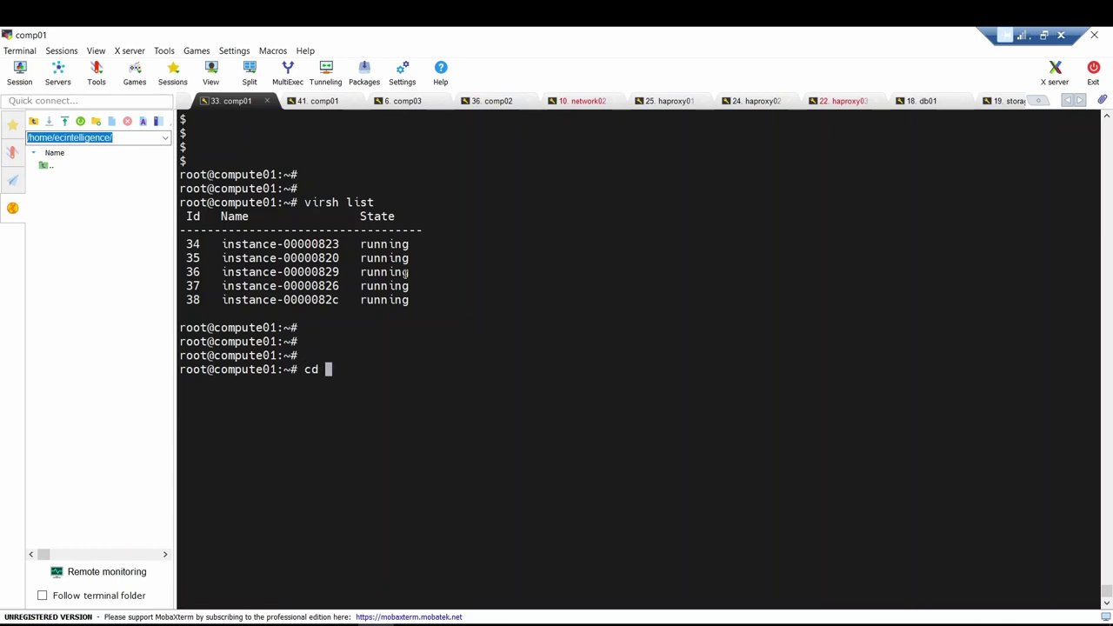
pyautogui.write('/etc/')
pyautogui.press('BackSpace')
pyautogui.press('BackSpace')
pyautogui.press('BackSpace')
pyautogui.press('BackSpace')
pyautogui.write('var/lib/nova/in')
pyautogui.press('Tab')
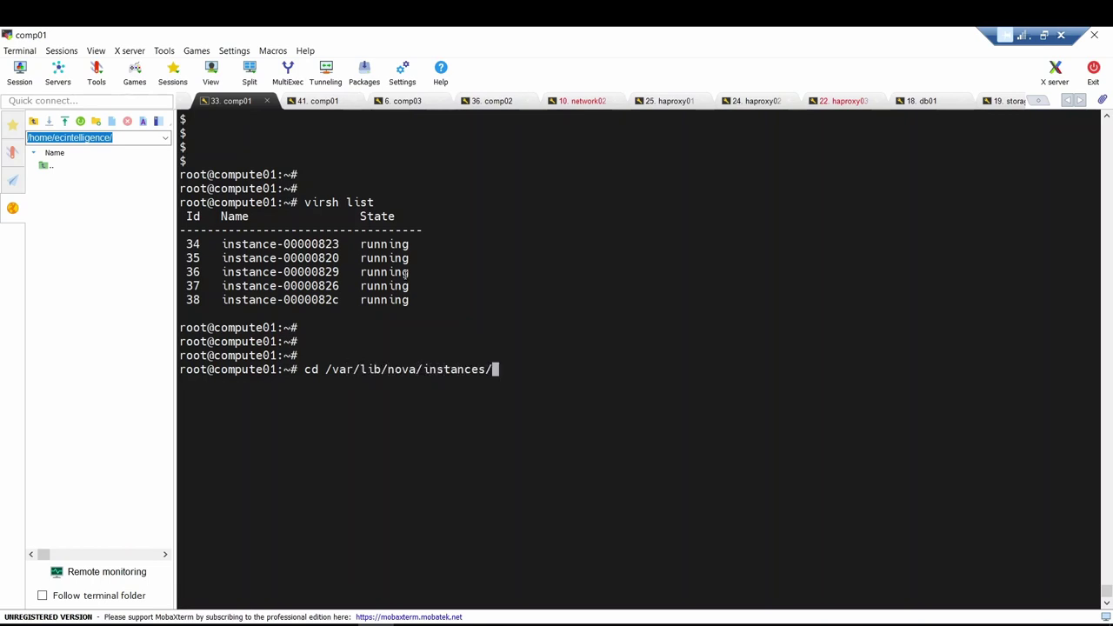
pyautogui.press('Return')
# List the instance folders in long format by modification time with ls -ltrh.
pyautogui.write('ls -l')
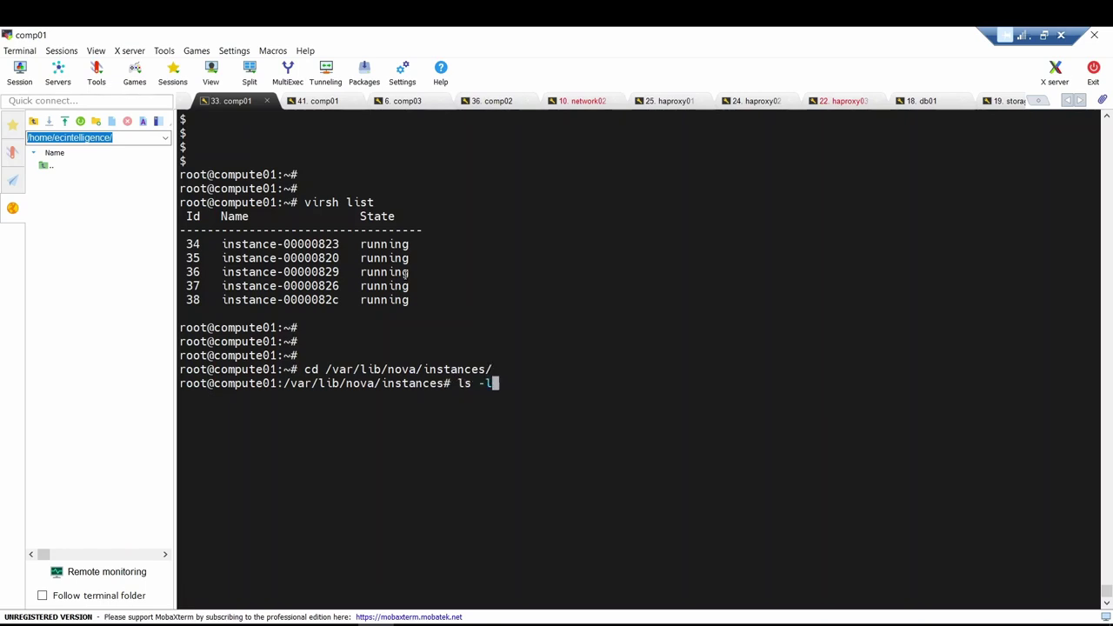
pyautogui.write('trh')
pyautogui.press('Return')
pyautogui.press('Return')
pyautogui.press('Return')
# Change into the most recently modified instance folder, 3eb24bce-ec2b-4ec2-8434-aab7d5e88ed6.
pyautogui.write('cd')
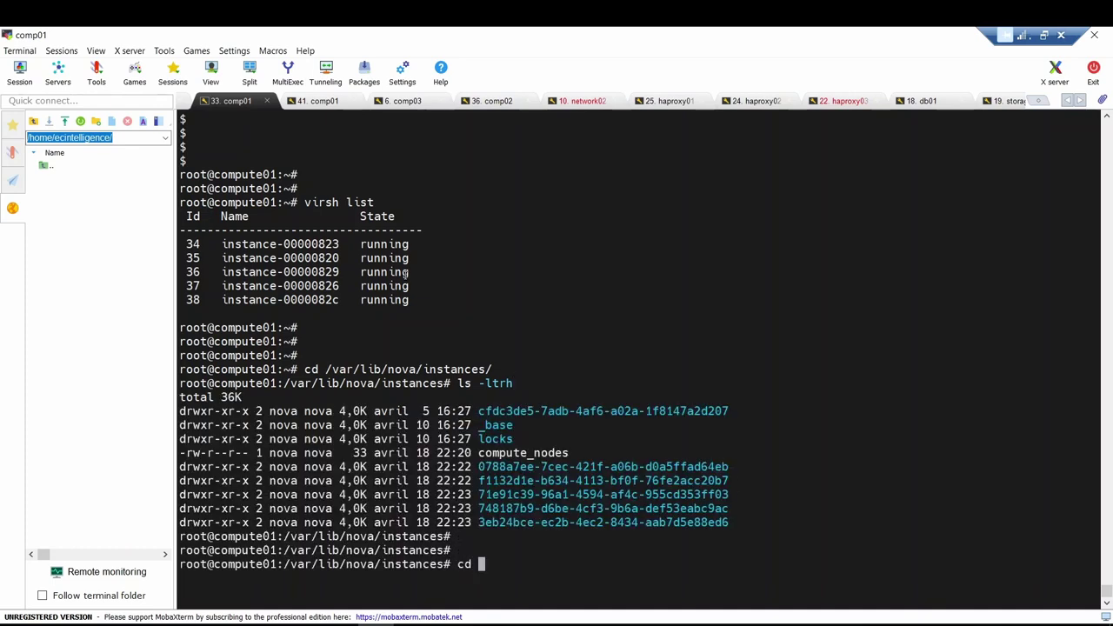
pyautogui.doubleClick(529, 521)
pyautogui.rightClick(530, 522)
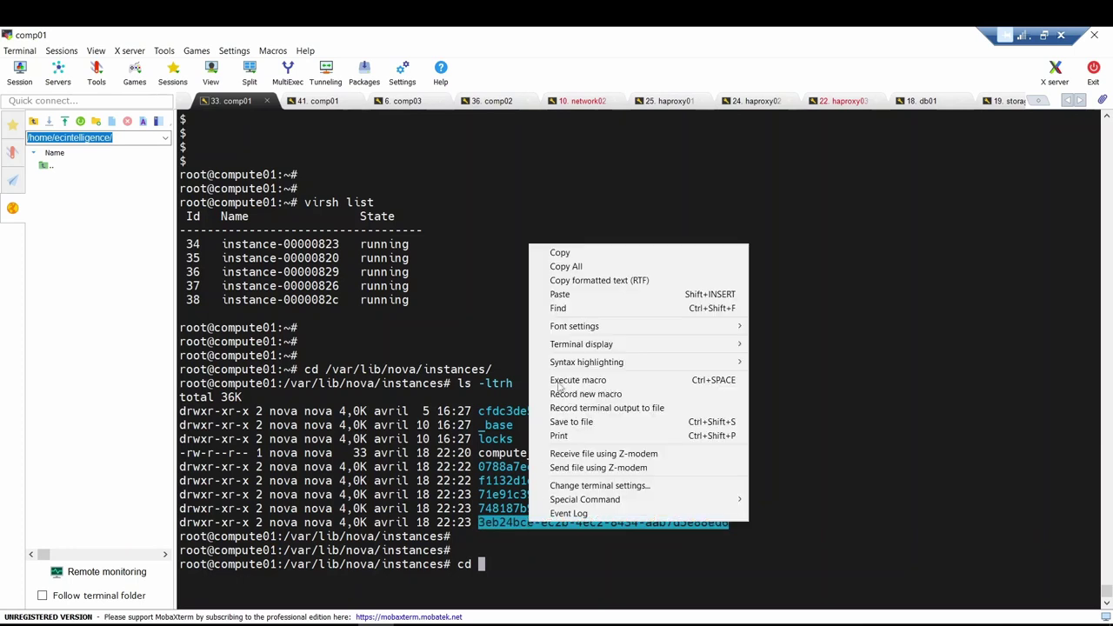
pyautogui.click(566, 294)
pyautogui.press('Return')
pyautogui.press('Return')
pyautogui.press('Return')
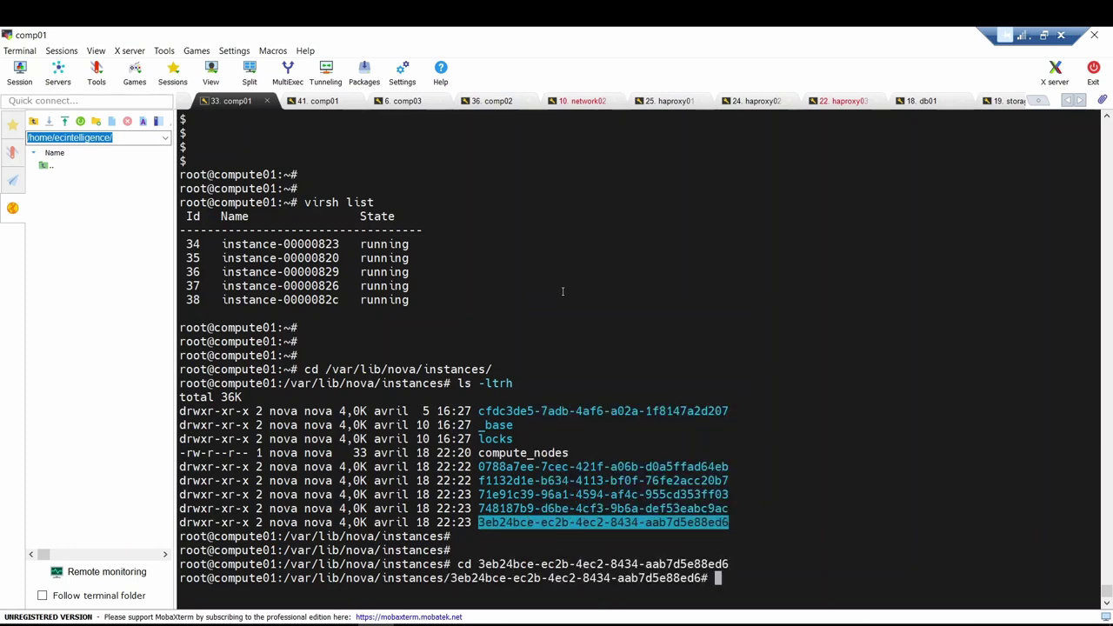
# Print the instance's console log with cat and examine its login hostname, metadata request and network info.
pyautogui.write('cat co')
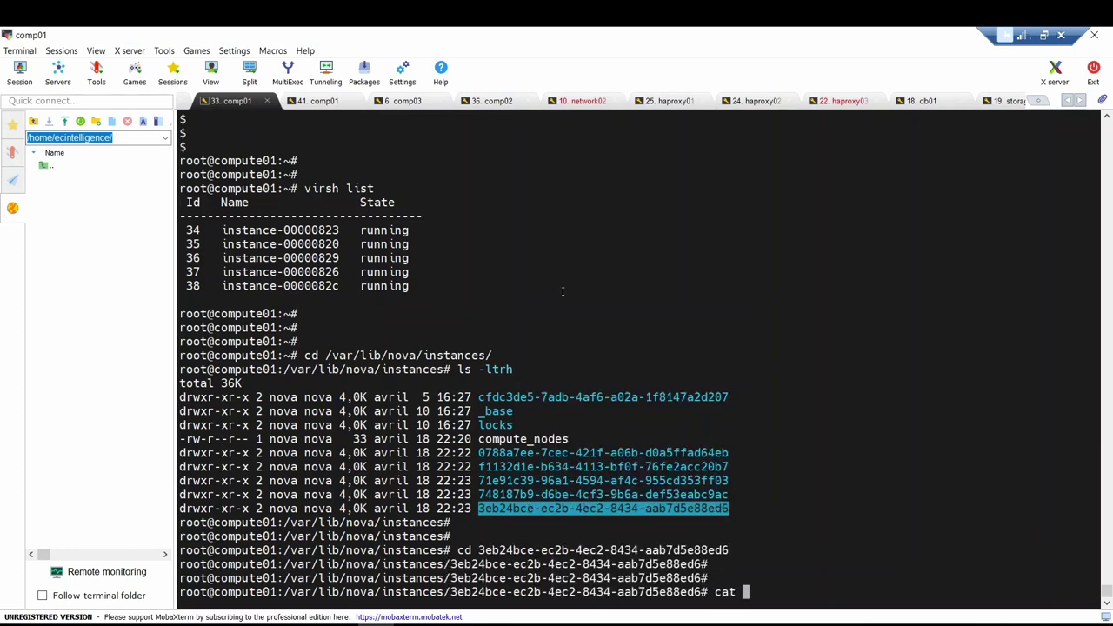
pyautogui.press('Tab')
pyautogui.press('Return')
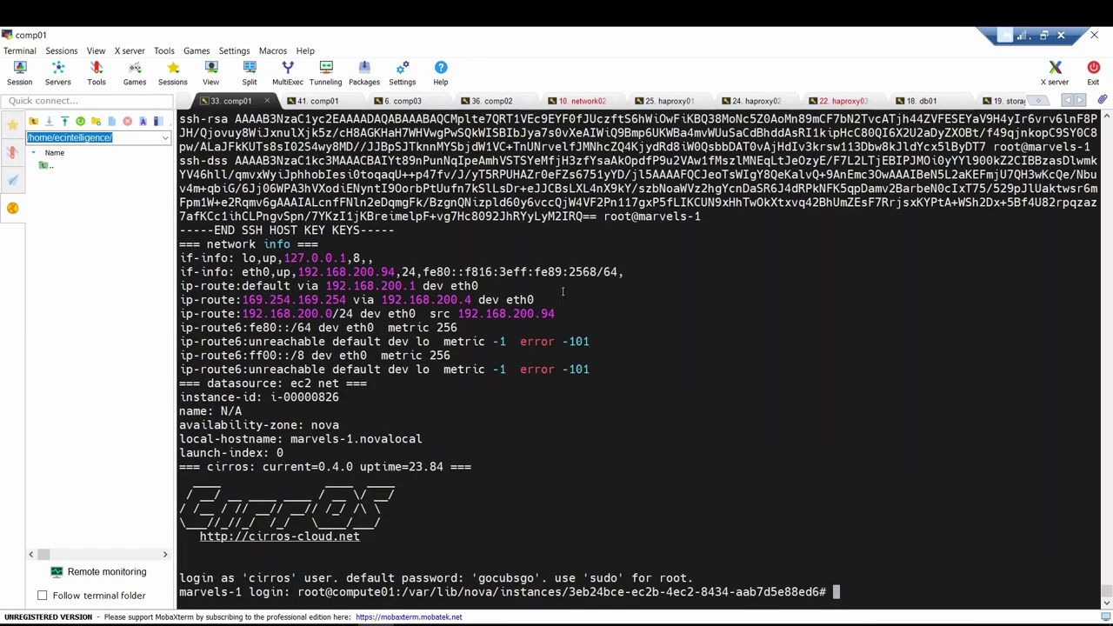
pyautogui.moveTo(180, 591); pyautogui.dragTo(246, 591)
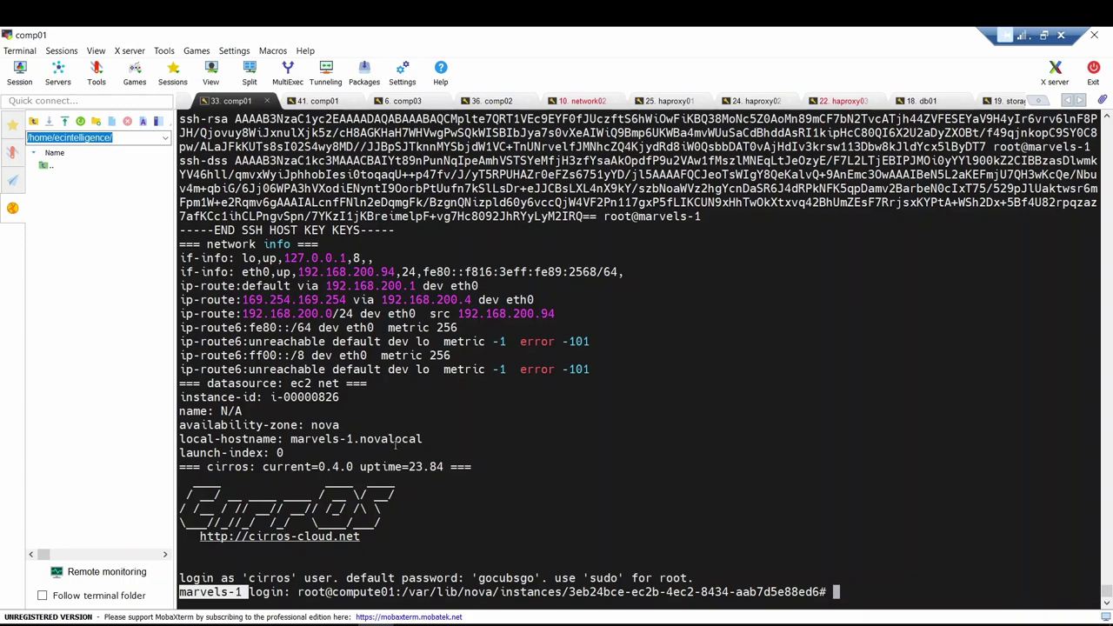
pyautogui.scroll(12, 396, 444)
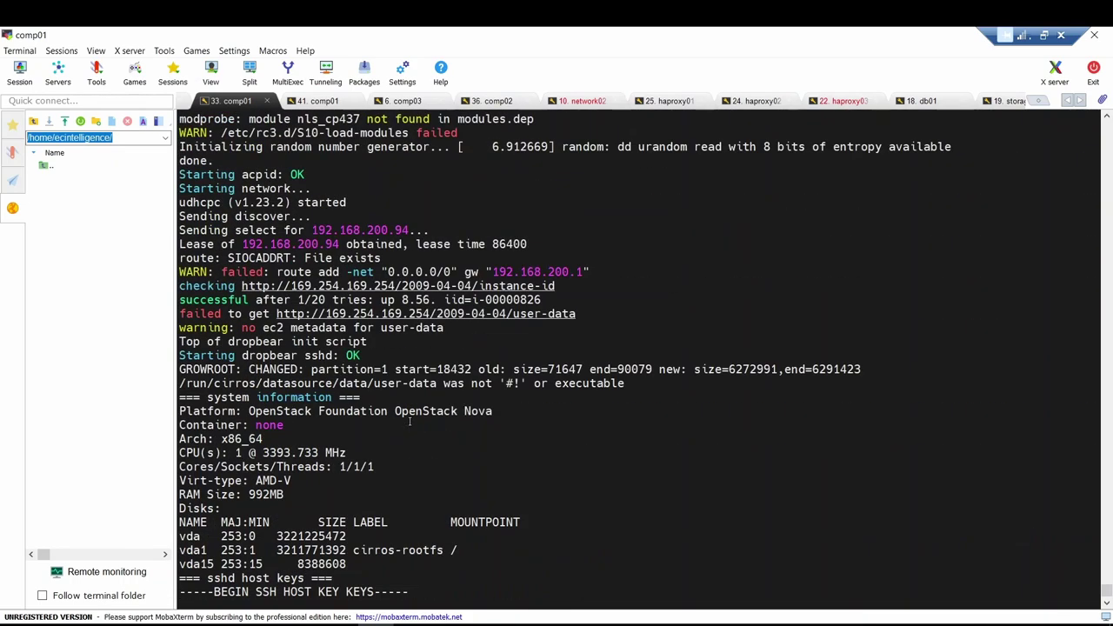
pyautogui.moveTo(193, 299); pyautogui.dragTo(541, 299)
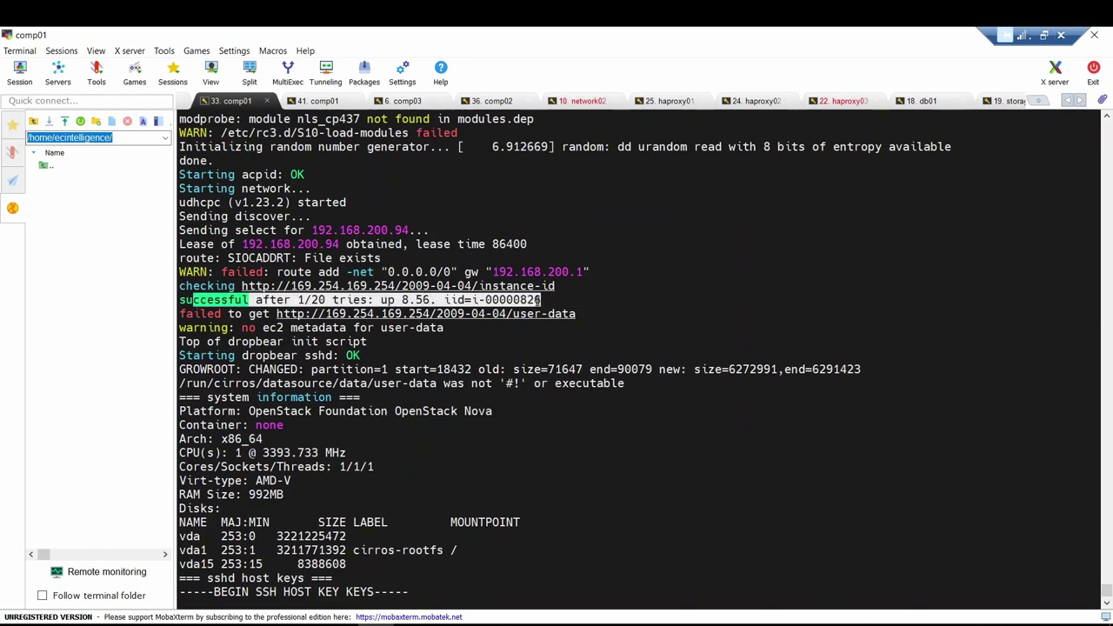
pyautogui.scroll(-5, 328, 400)
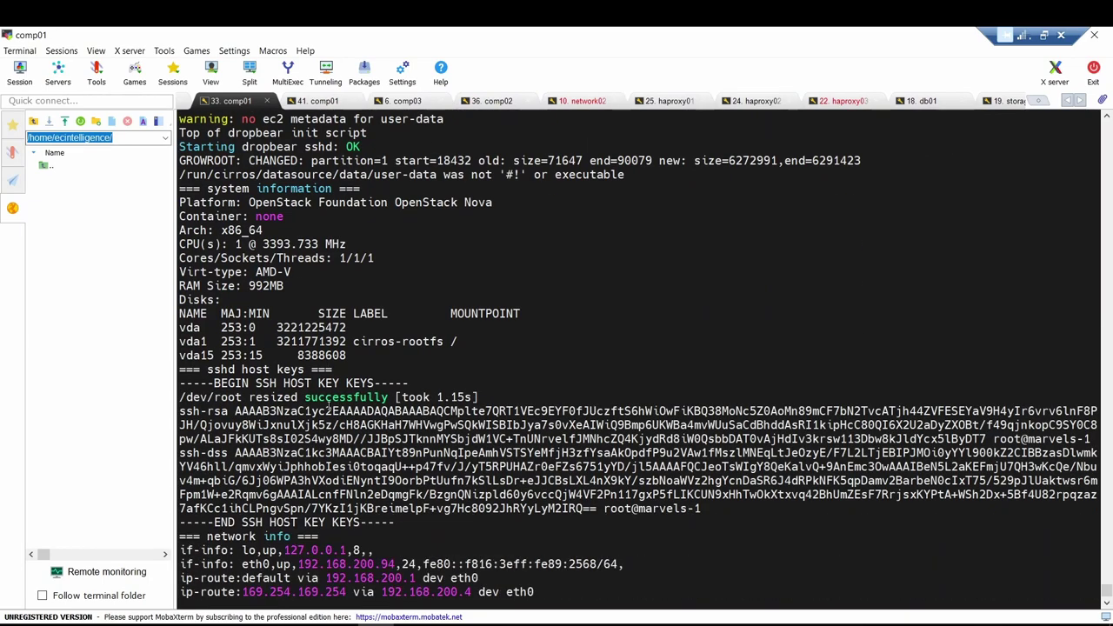
pyautogui.scroll(-5, 328, 409)
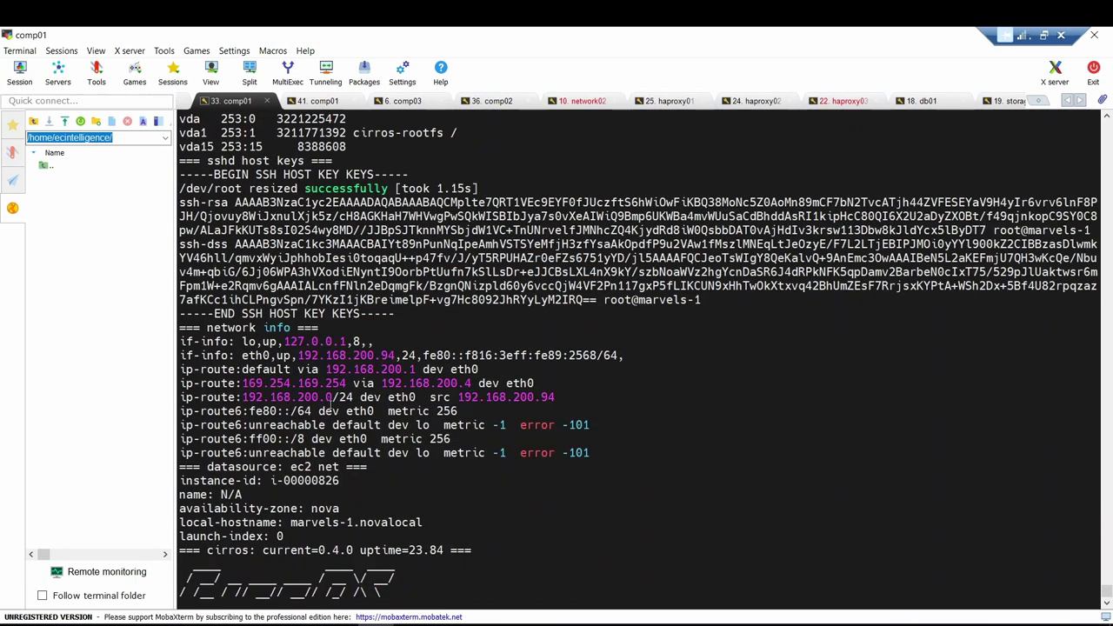
pyautogui.scroll(-2, 330, 400)
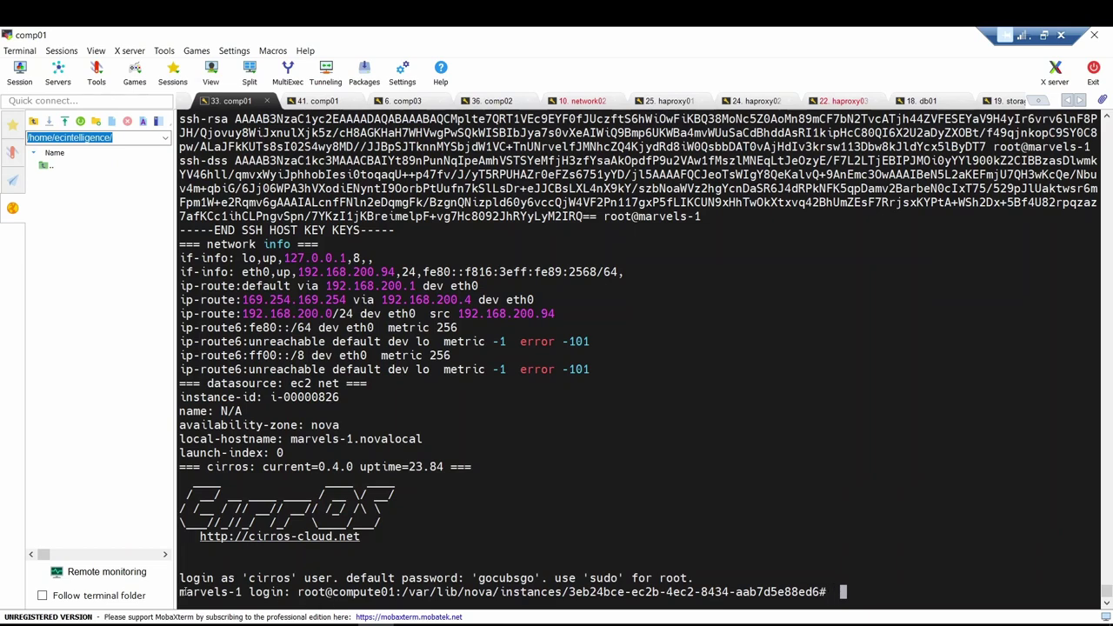
pyautogui.moveTo(181, 591); pyautogui.dragTo(253, 593)
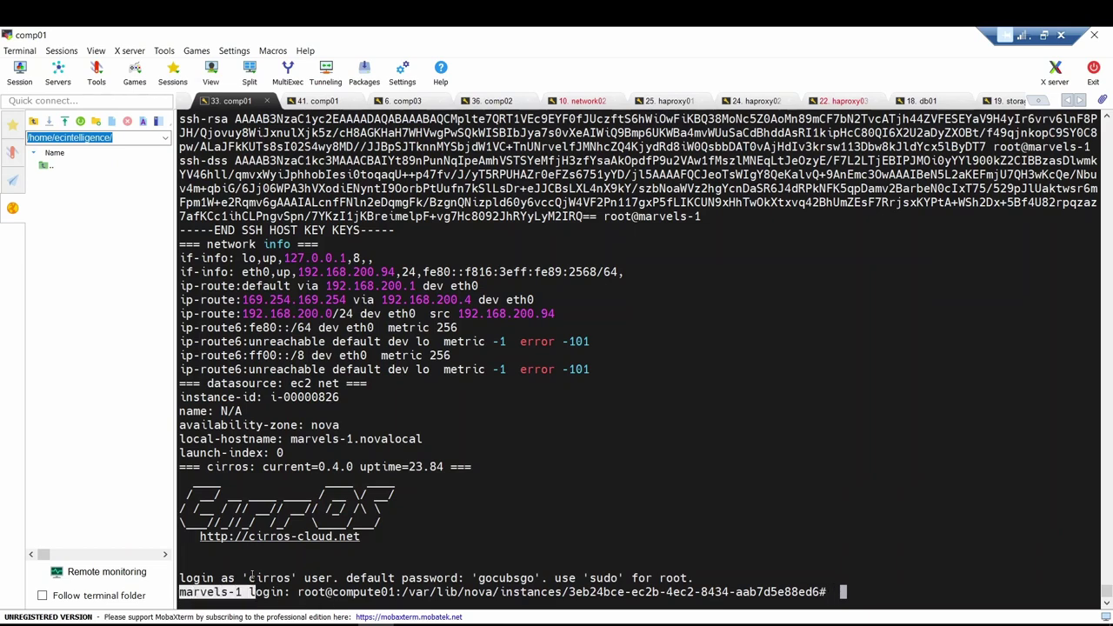
# Return to the root home directory and list the running virtual machines again with virsh list.
pyautogui.write('cd')
pyautogui.press('Return')
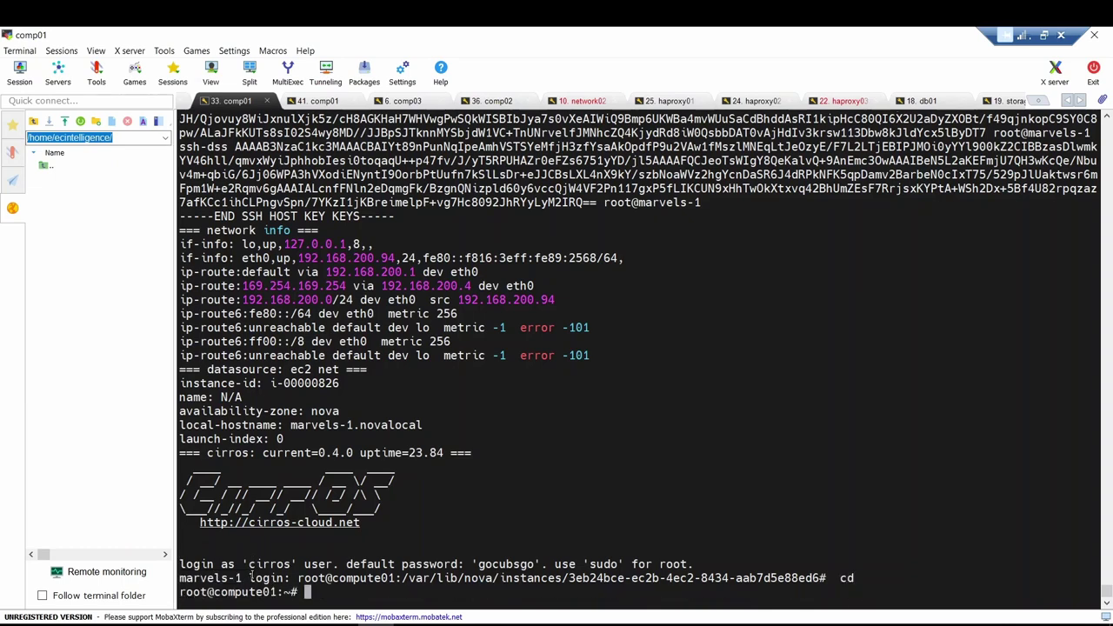
pyautogui.press('Return')
pyautogui.press('Return')
pyautogui.press('Return')
pyautogui.write('virsh con')
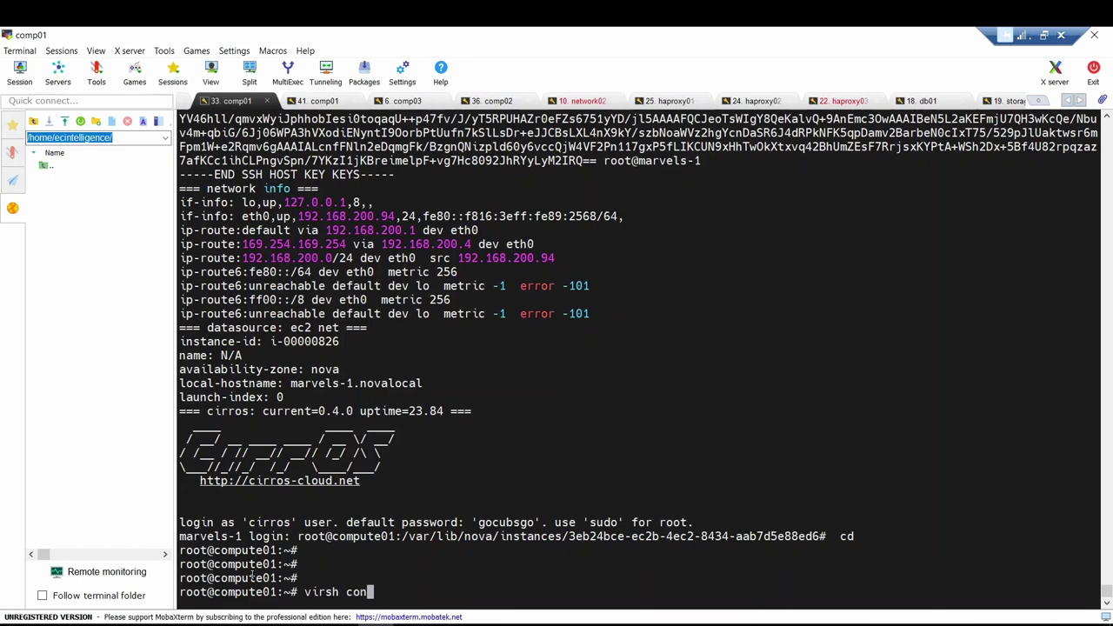
pyautogui.press('BackSpace')
pyautogui.press('BackSpace')
pyautogui.press('BackSpace')
pyautogui.write('list')
pyautogui.press('Return')
# Connect to the console of instance-00000823 with virsh console and bring up its login prompt.
pyautogui.write('v')
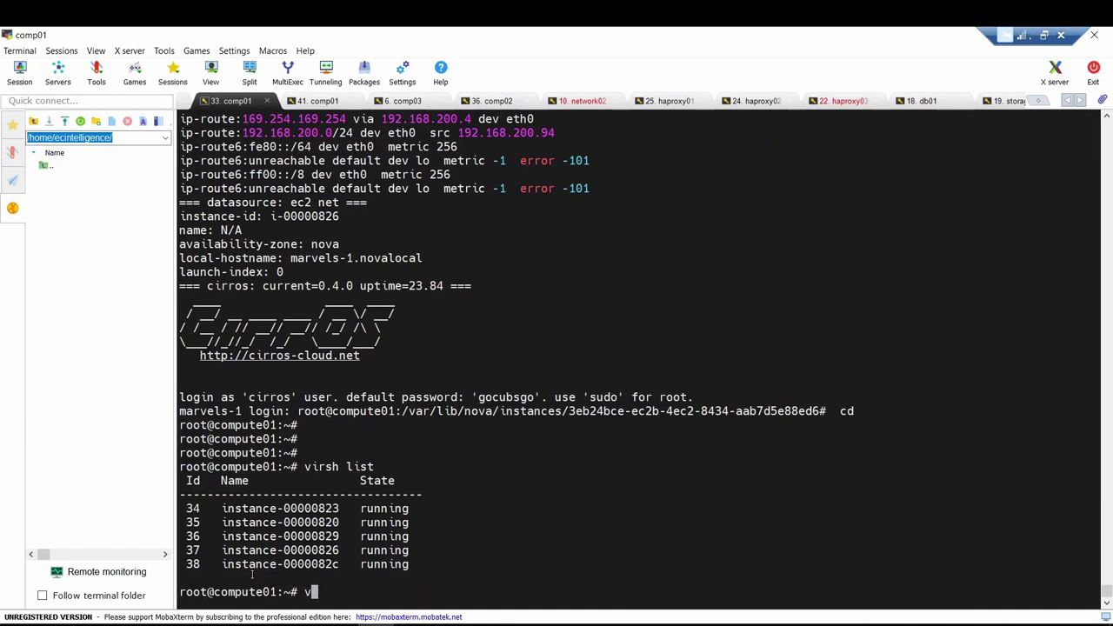
pyautogui.write('irsh console')
pyautogui.doubleClick(279, 508)
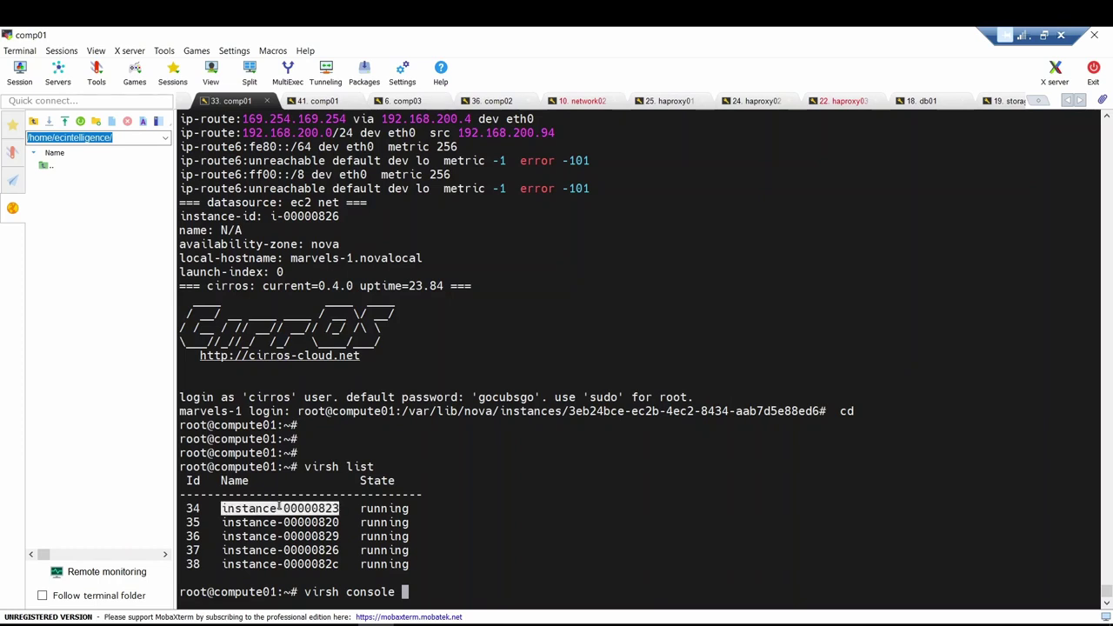
pyautogui.rightClick(279, 510)
pyautogui.click(313, 278)
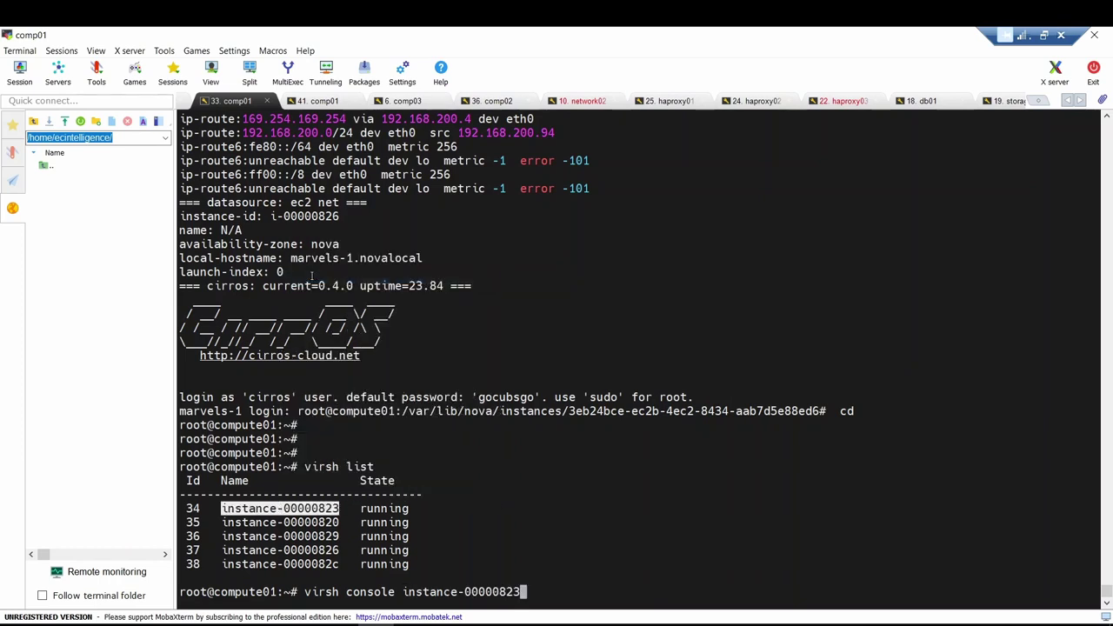
pyautogui.press('Return')
pyautogui.press('Return')
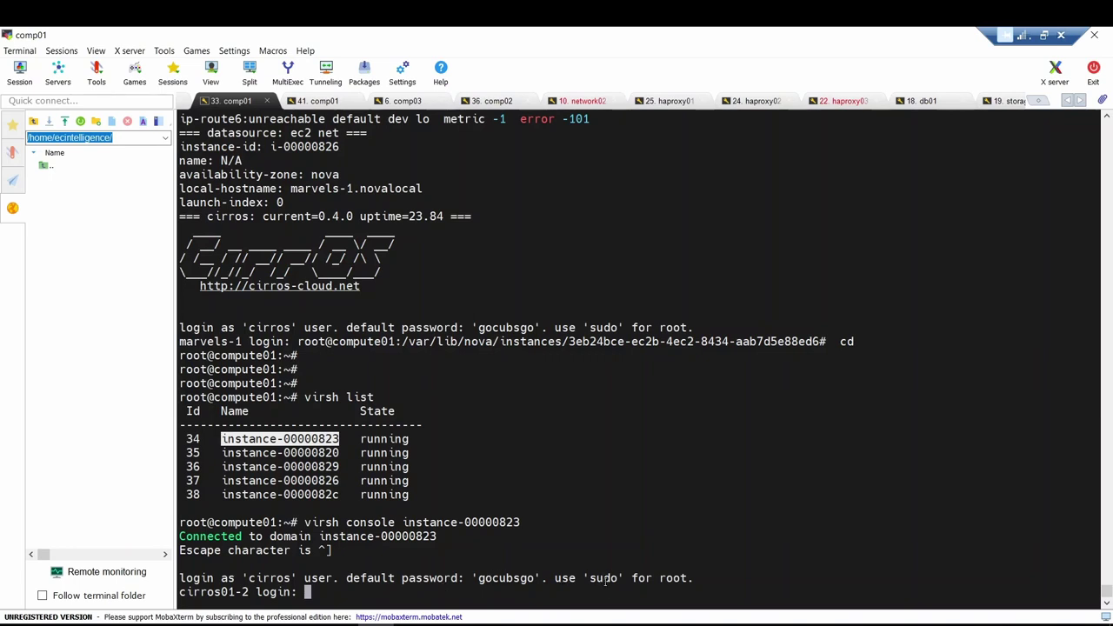
# Log in to the cirros01-2 console as user cirros, entering the default account password given in the login banner.
pyautogui.write('cirros')
pyautogui.press('Return')
pyautogui.doubleClick(500, 564)
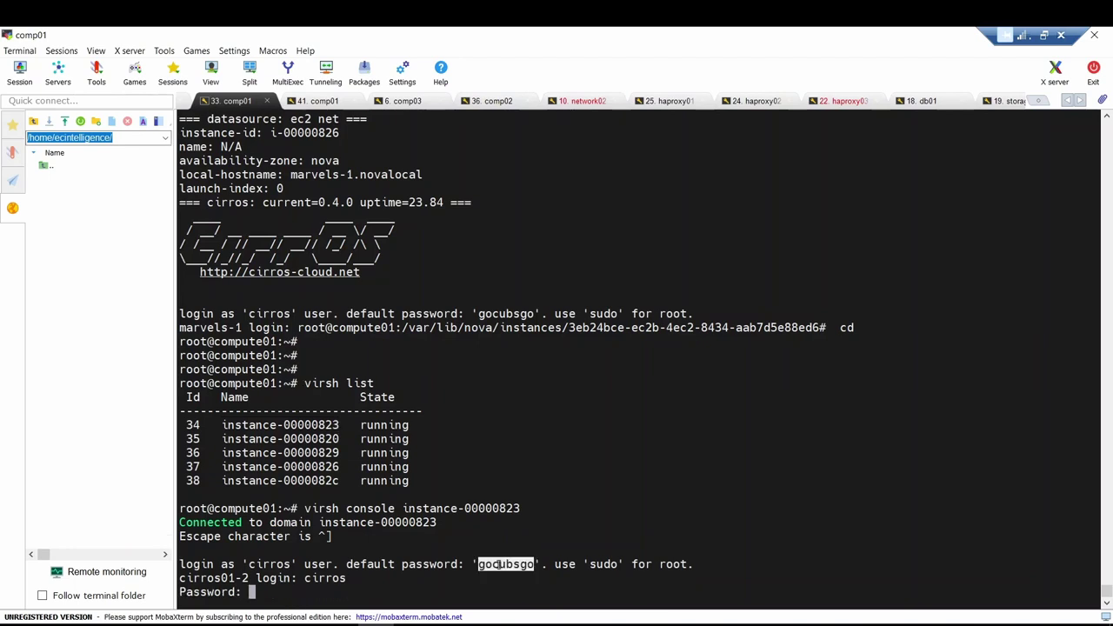
pyautogui.rightClick(500, 565)
pyautogui.click(530, 336)
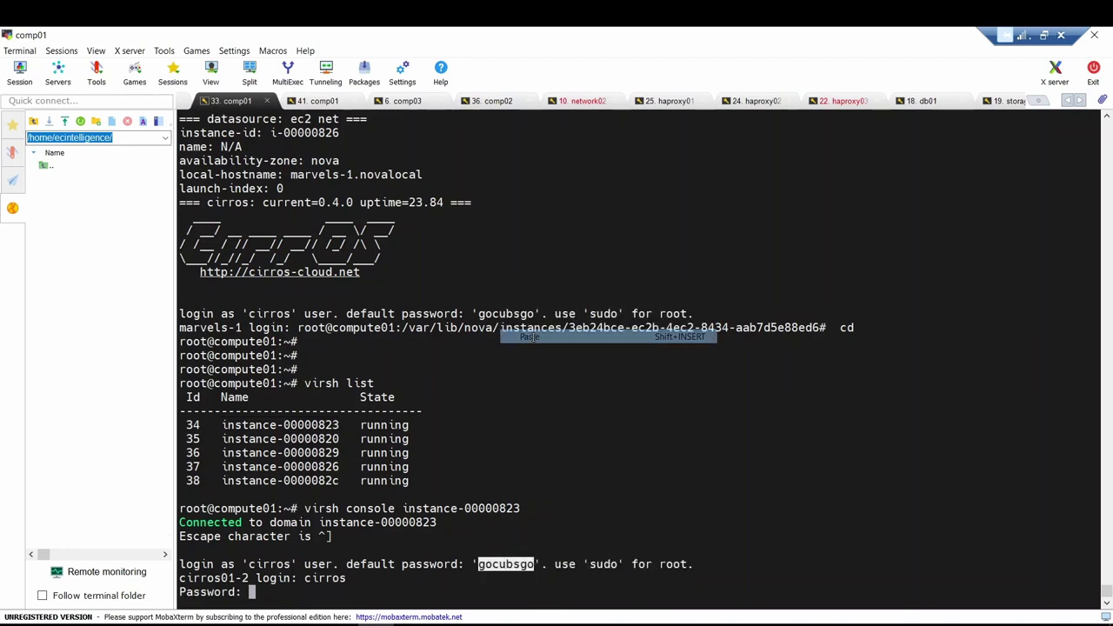
pyautogui.press('Return')
pyautogui.press('Return')
pyautogui.press('Return')
pyautogui.press('Return')
pyautogui.press('Return')
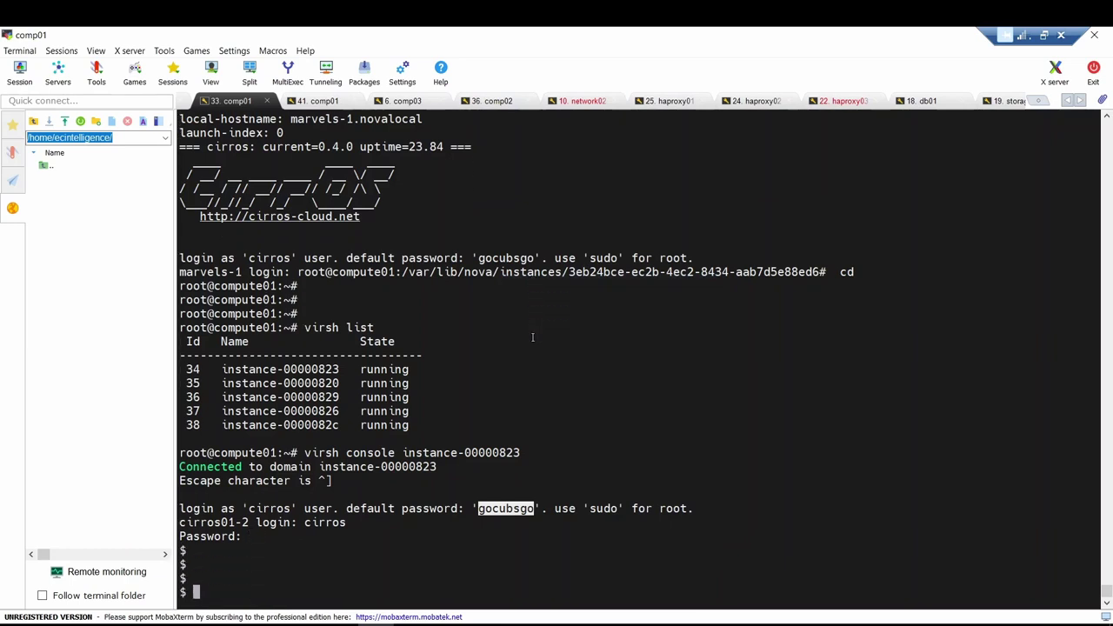
# Run ip a inside cirros01-2 and examine the address of its eth0 interface.
pyautogui.write('ip a')
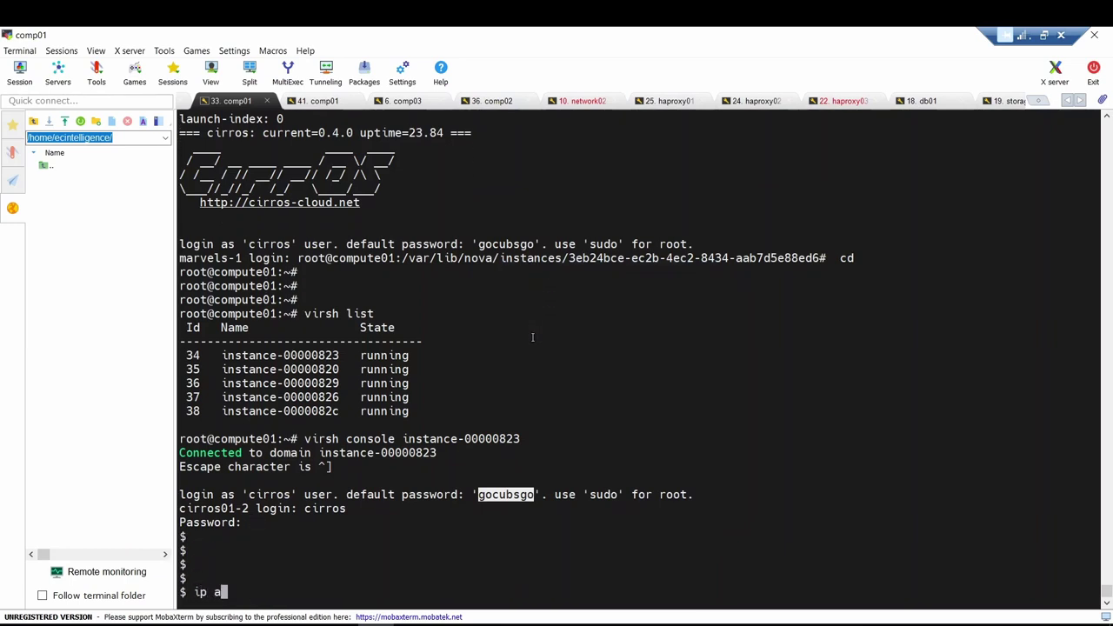
pyautogui.press('Return')
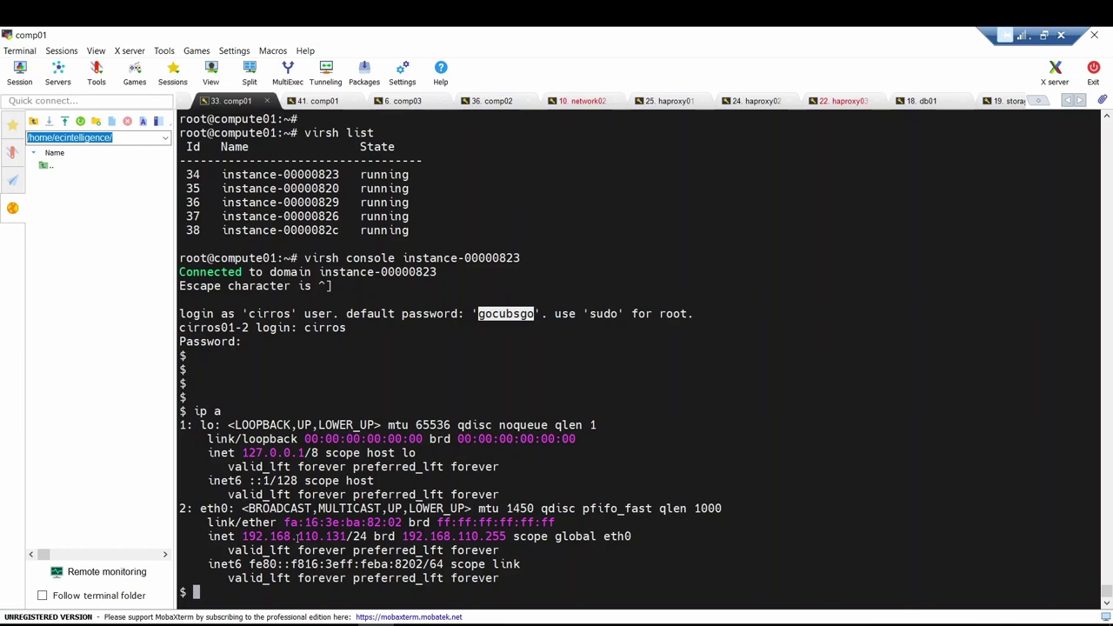
pyautogui.click(185, 327)
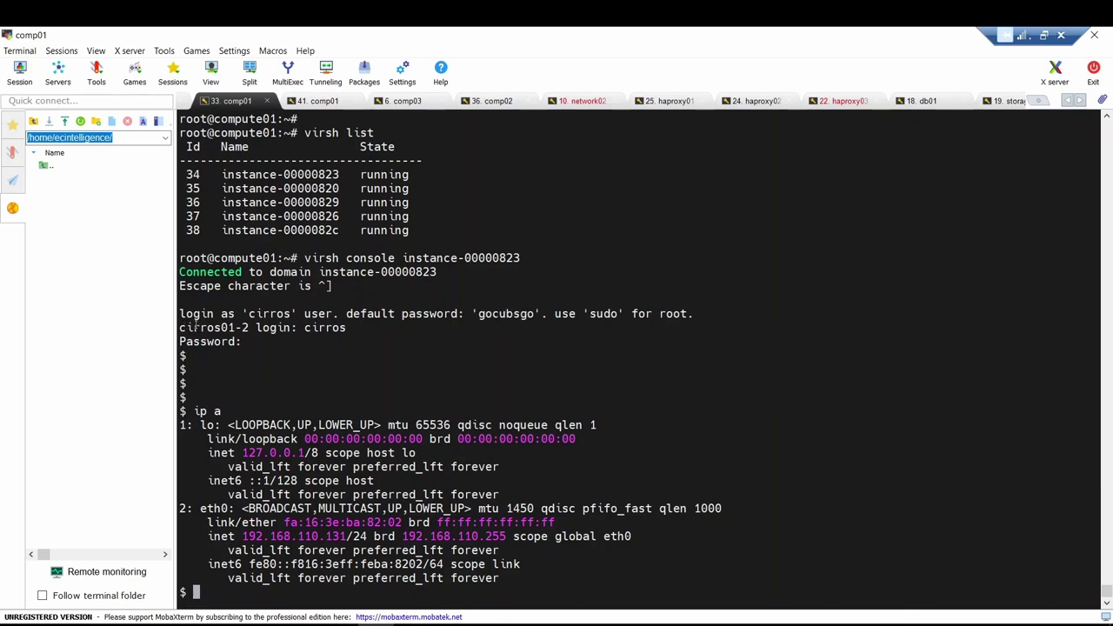
# Note the cirros01-2 hostname, switch to the second compute01 session and try to list the servers with openstack server list.
pyautogui.moveTo(180, 327); pyautogui.dragTo(248, 328)
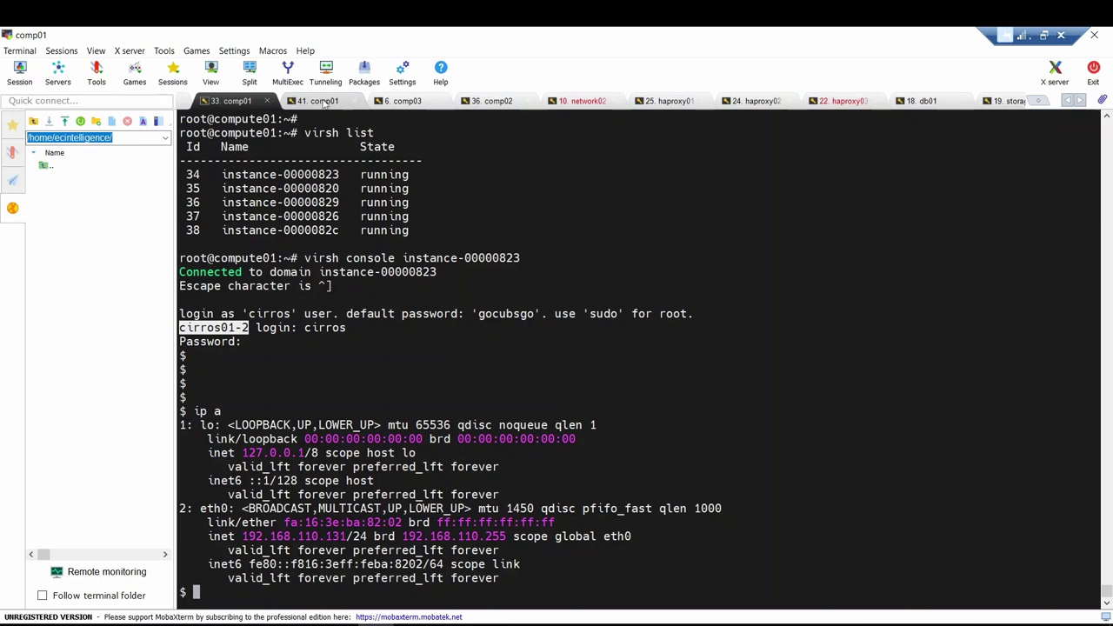
pyautogui.click(324, 101)
pyautogui.press('Return')
pyautogui.press('Return')
pyautogui.press('Return')
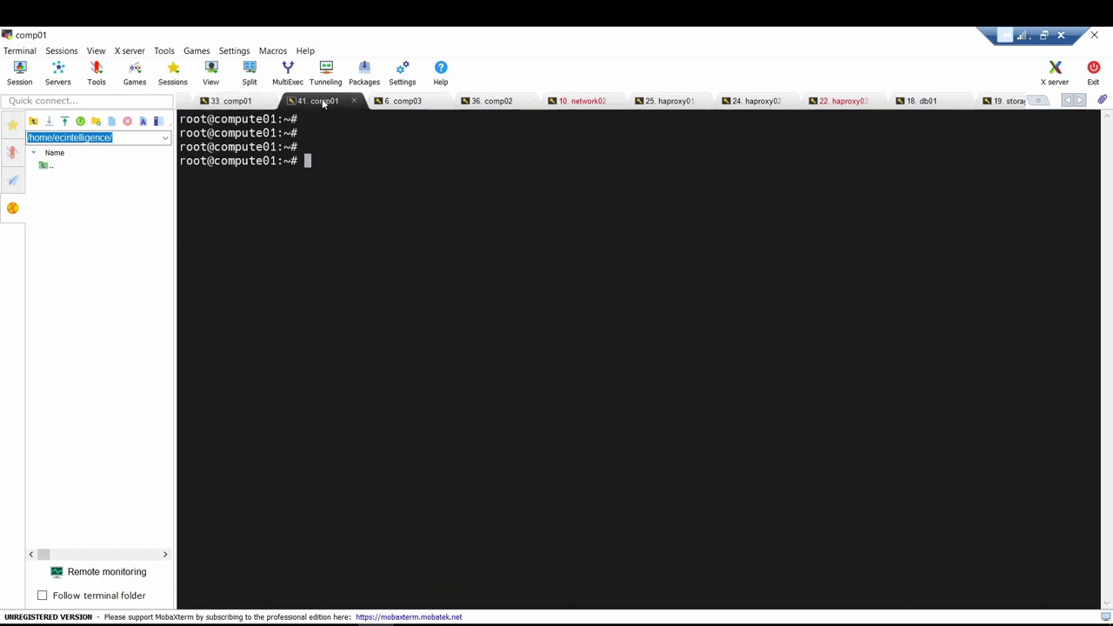
pyautogui.write('v')
pyautogui.press('BackSpace')
pyautogui.write('openstack s')
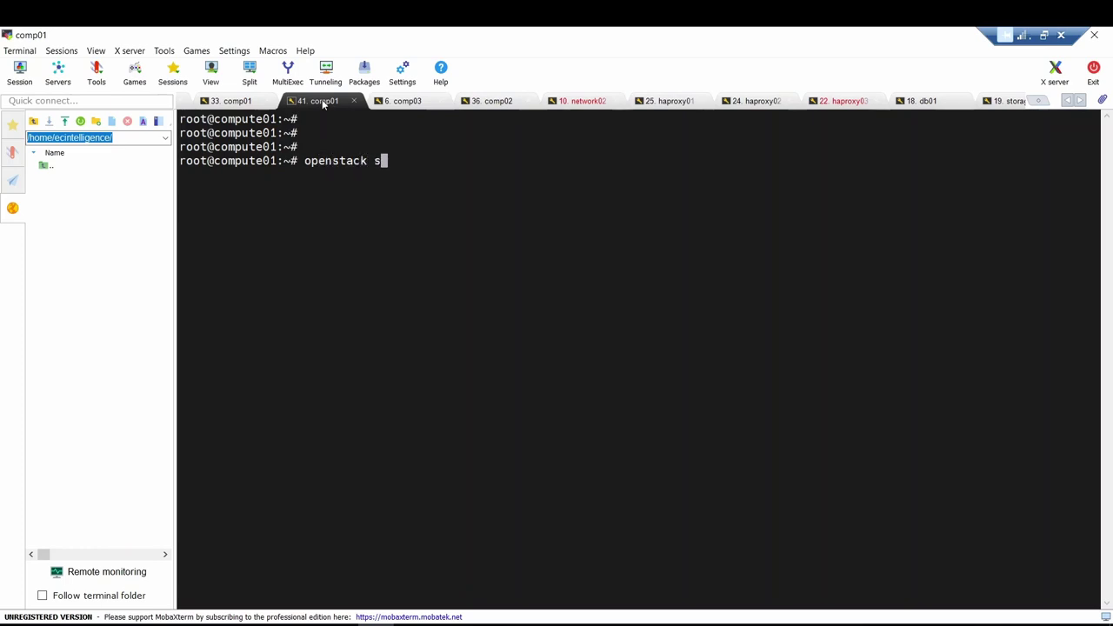
pyautogui.write('erv')
pyautogui.press('BackSpace')
pyautogui.write('cer')
pyautogui.press('BackSpace')
pyautogui.press('BackSpace')
pyautogui.write('ver list')
pyautogui.press('Return')
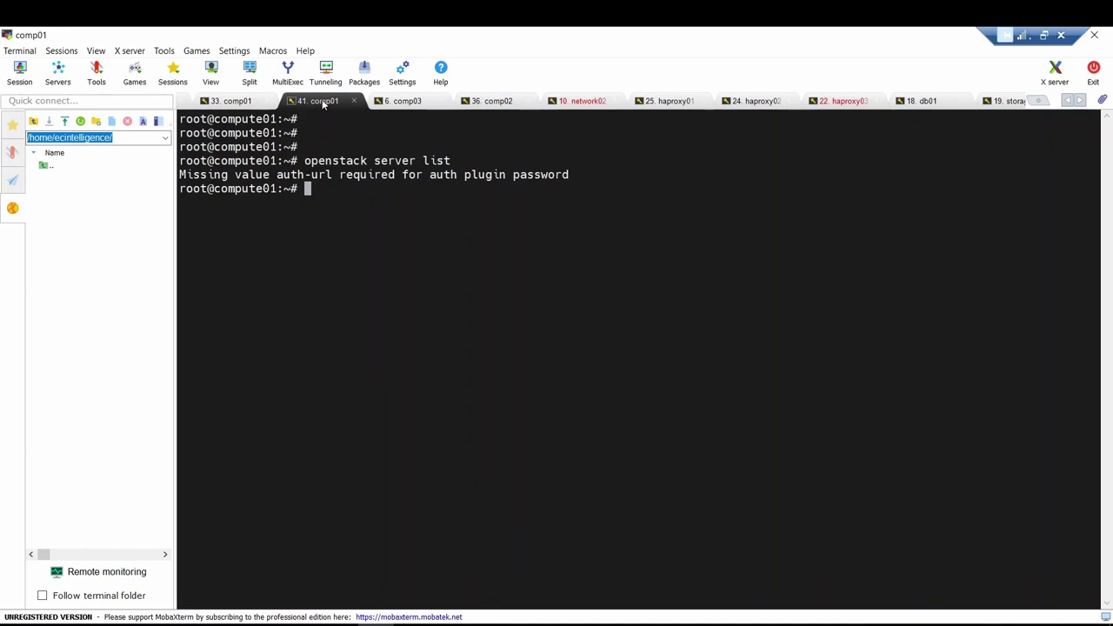
# List the files in compute01's root home directory with ls to look for an OpenStack credentials file.
pyautogui.write('. ad')
pyautogui.press('BackSpace')
pyautogui.press('BackSpace')
pyautogui.press('BackSpace')
pyautogui.write('ad')
pyautogui.press('BackSpace')
pyautogui.press('BackSpace')
pyautogui.press('BackSpace')
pyautogui.press('BackSpace')
pyautogui.write('ls')
pyautogui.press('Return')
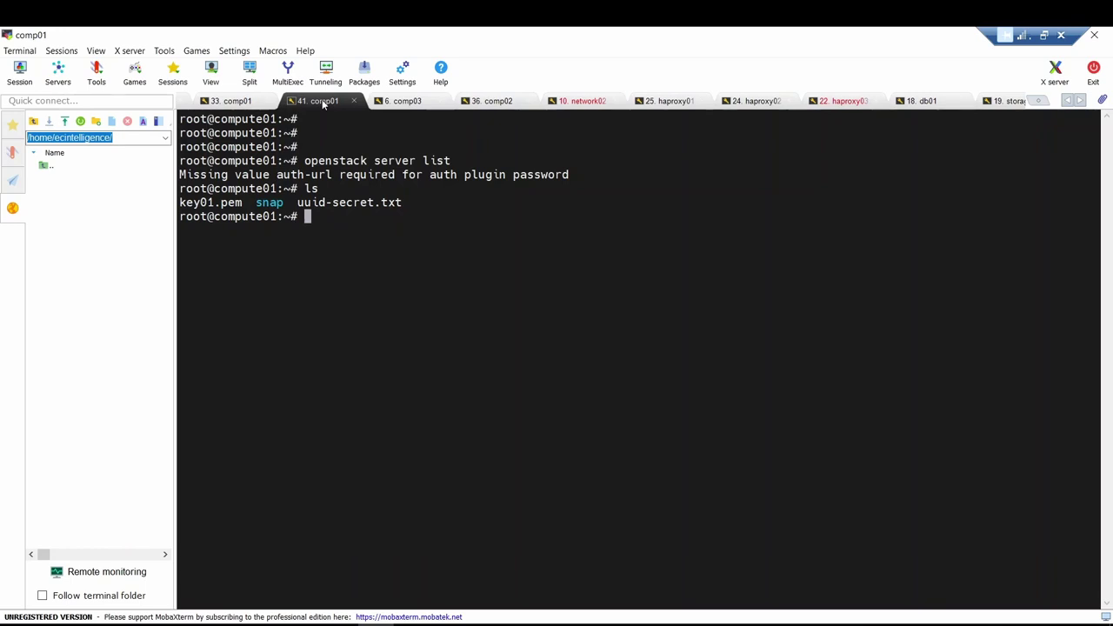
# Switch to the controller01 session and list all instances with openstack server list.
pyautogui.click(1066, 101)
pyautogui.click(1066, 102)
pyautogui.click(1067, 102)
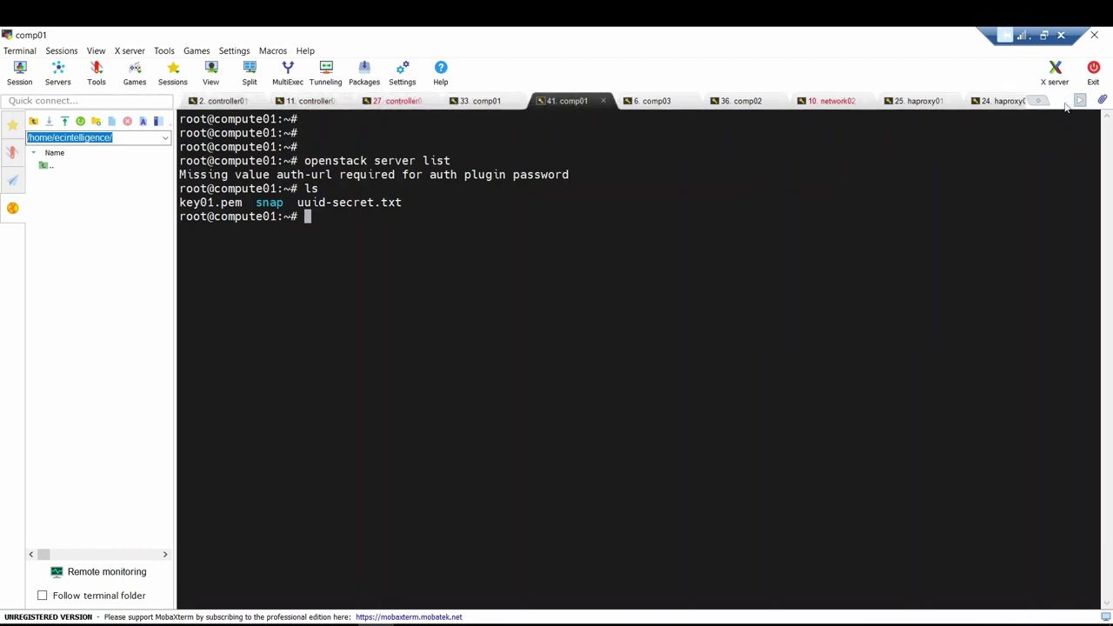
pyautogui.click(222, 101)
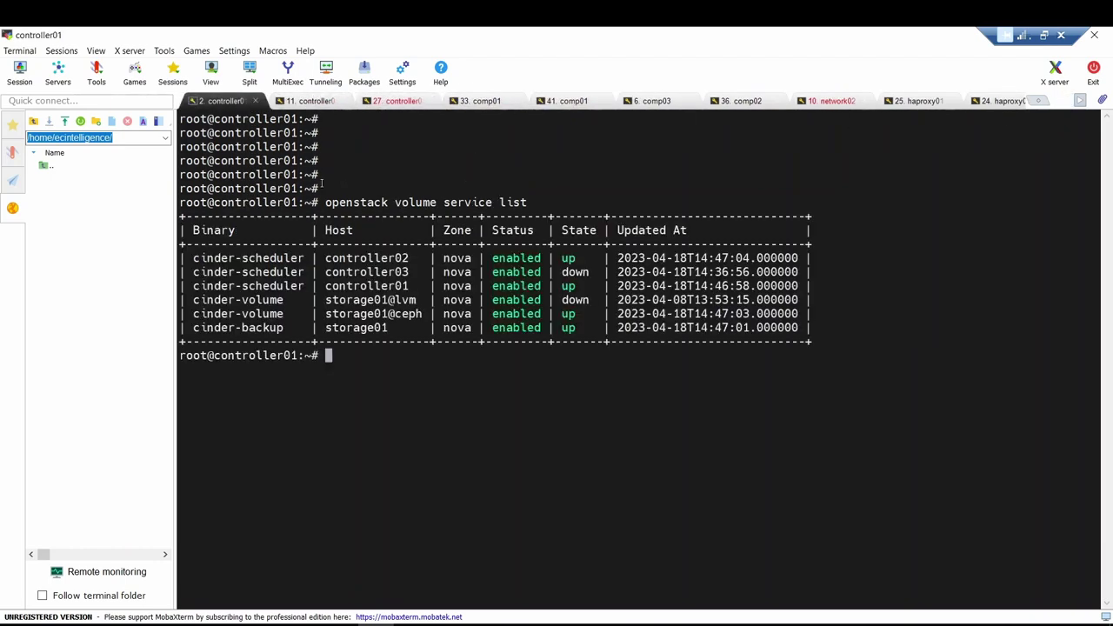
pyautogui.press('Return')
pyautogui.press('Return')
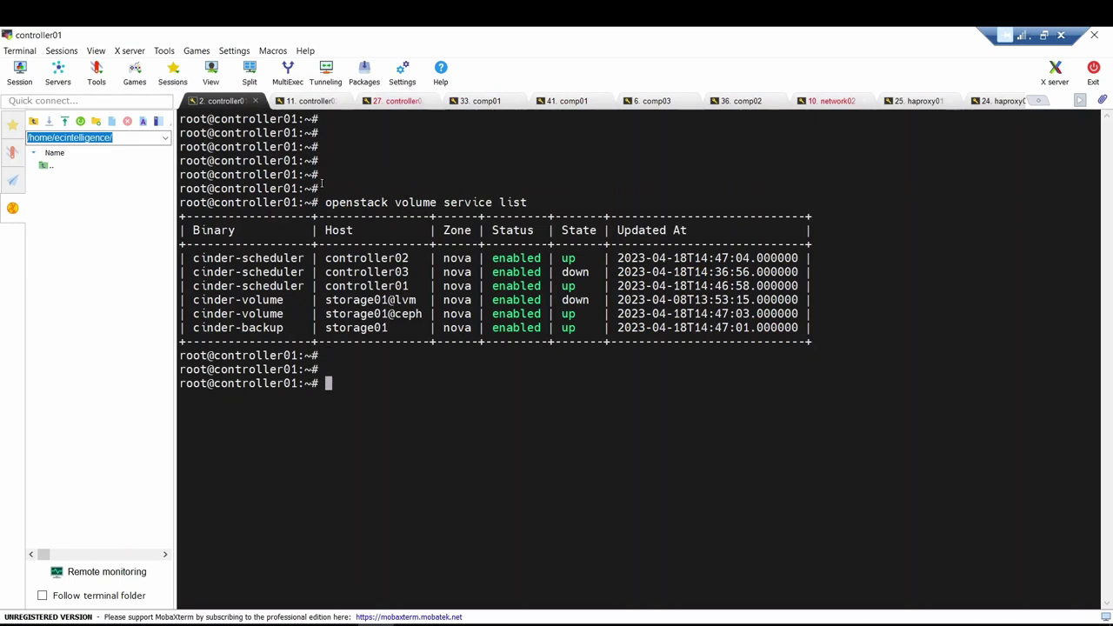
pyautogui.write('opent')
pyautogui.press('BackSpace')
pyautogui.write('stack server')
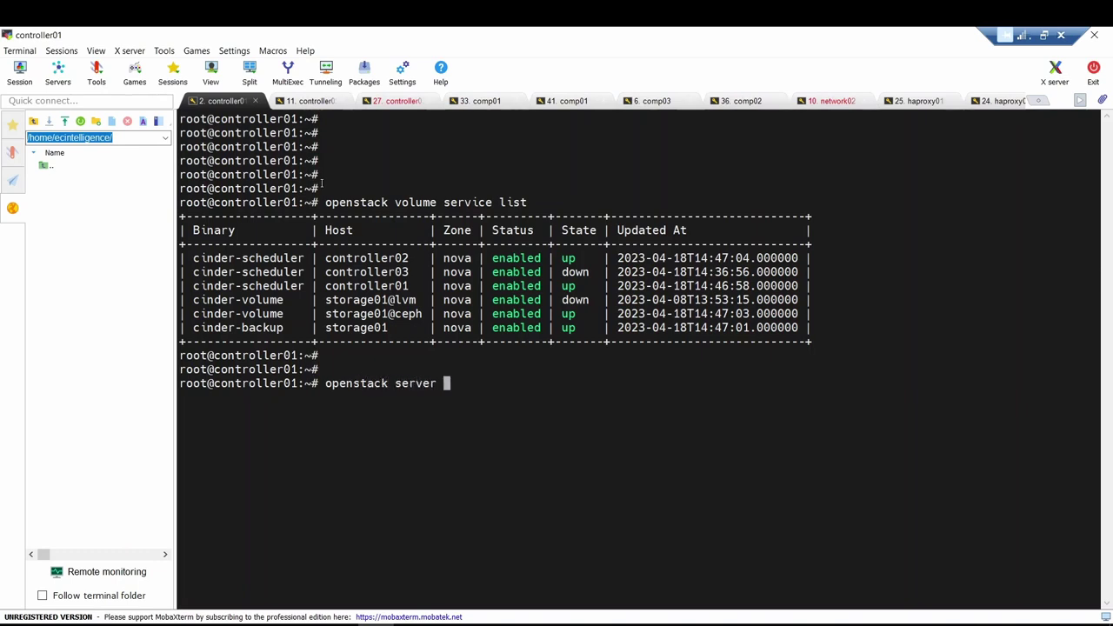
pyautogui.write(' list')
pyautogui.press('Return')
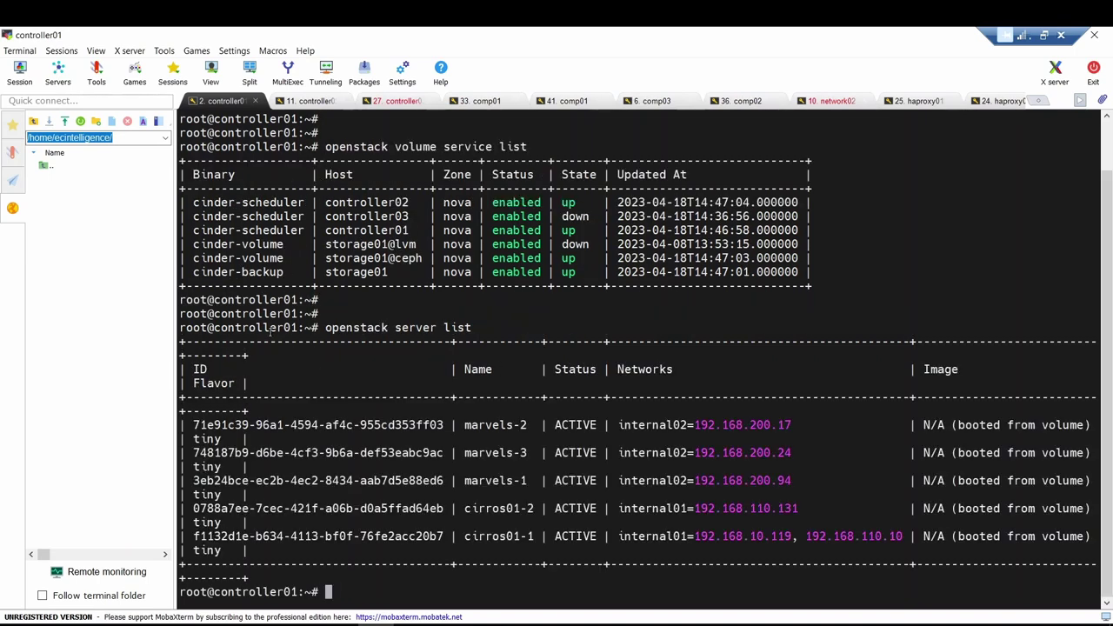
# Show the details of cirros01-2 with openstack server show and examine its addresses field.
pyautogui.write('openstack se')
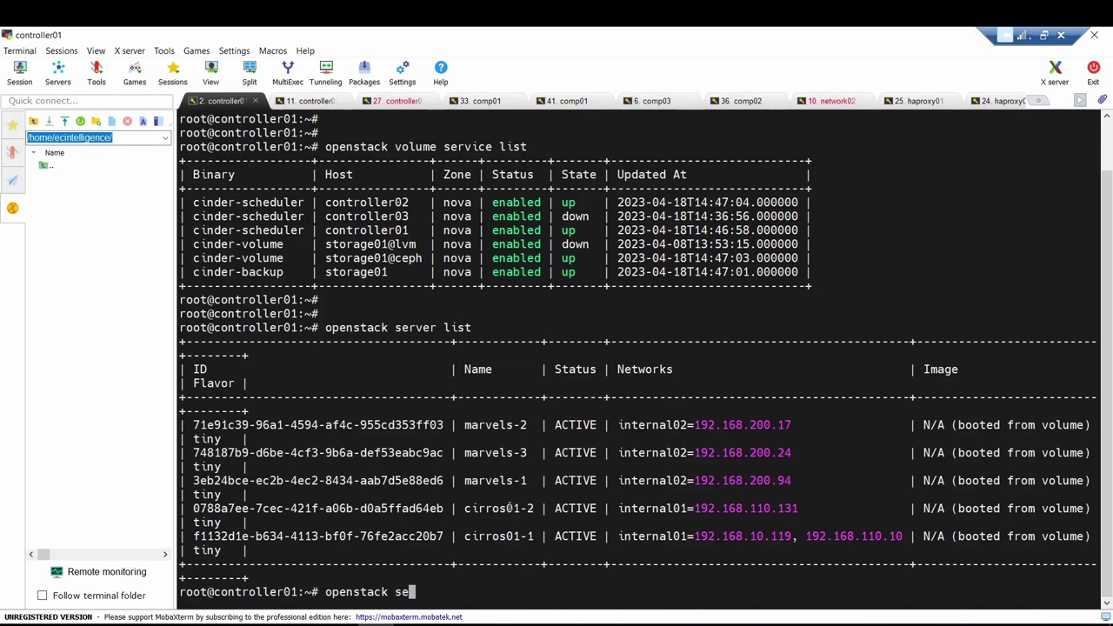
pyautogui.write('rver show')
pyautogui.doubleClick(519, 512)
pyautogui.hotkey('ctrl', 'c')
pyautogui.rightClick(519, 513)
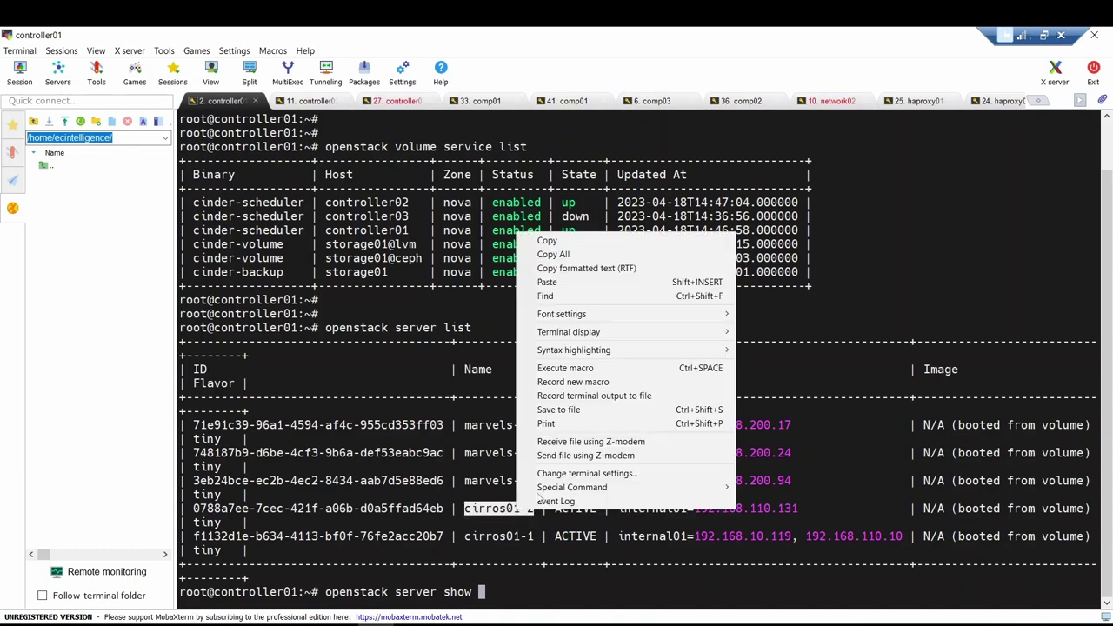
pyautogui.click(557, 282)
pyautogui.press('Return')
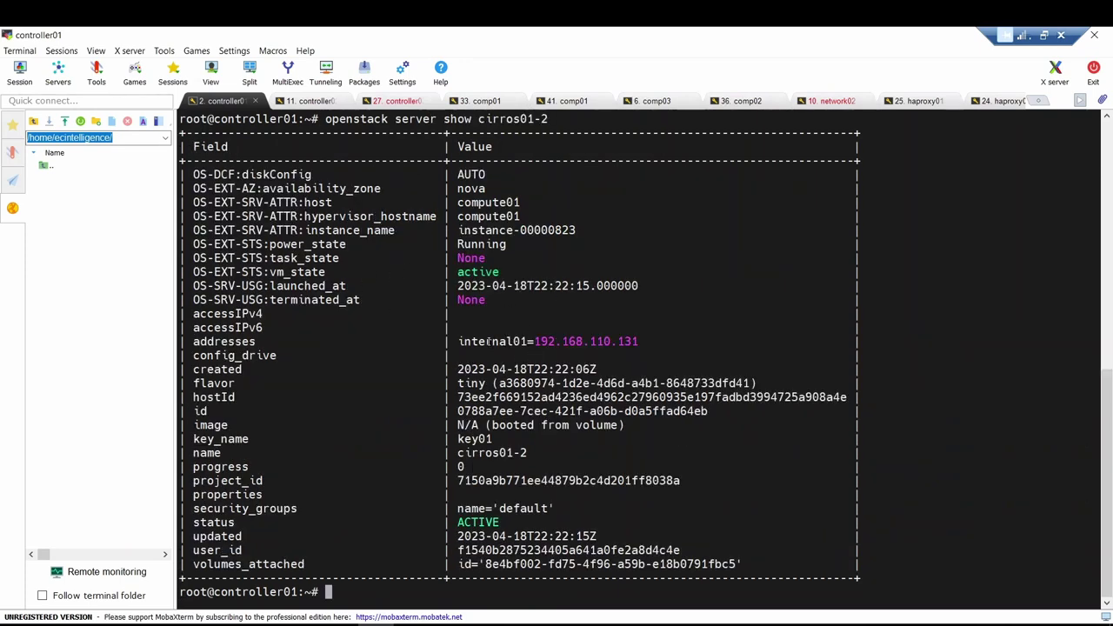
pyautogui.moveTo(513, 341); pyautogui.dragTo(614, 341)
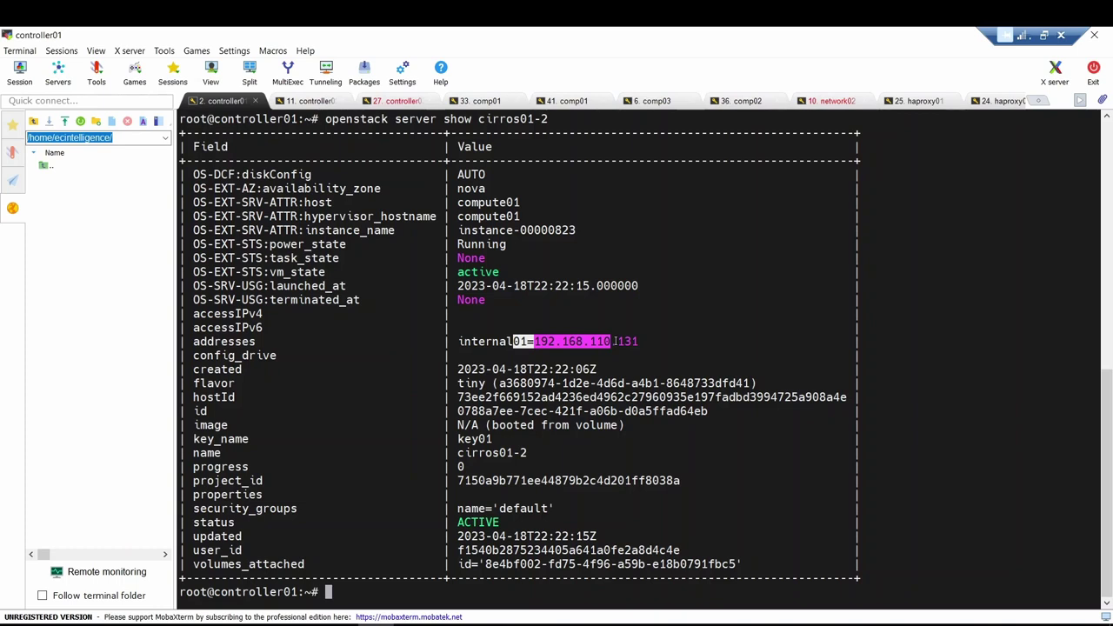
# Show the details of cirros01-1 with openstack server show and examine both IPs in its addresses field.
pyautogui.press('Up')
pyautogui.press('BackSpace')
pyautogui.write('1-1')
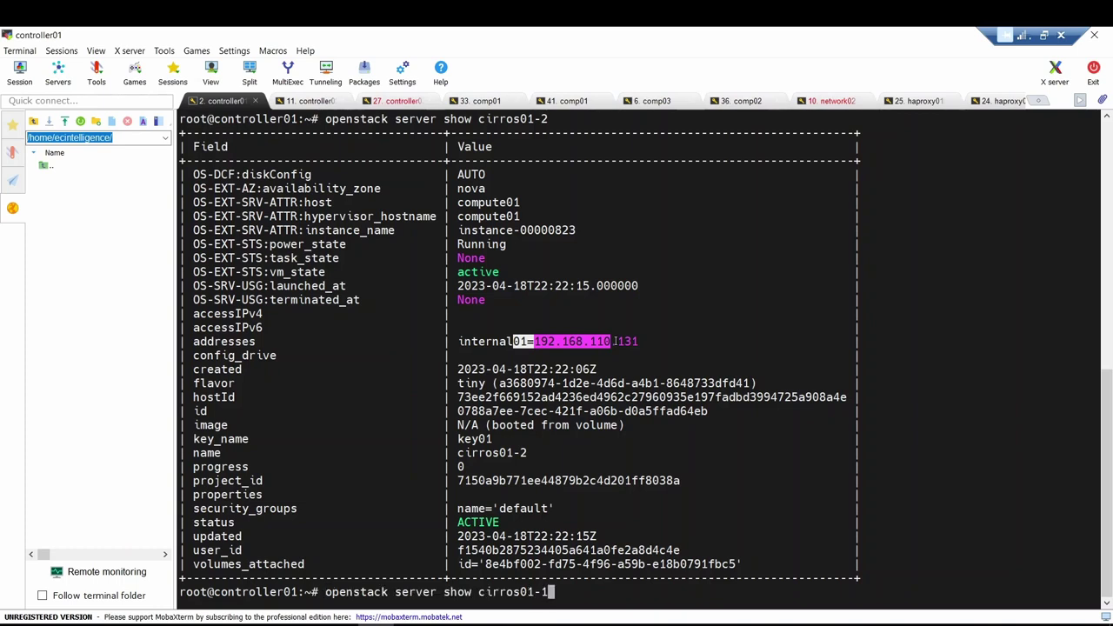
pyautogui.press('Return')
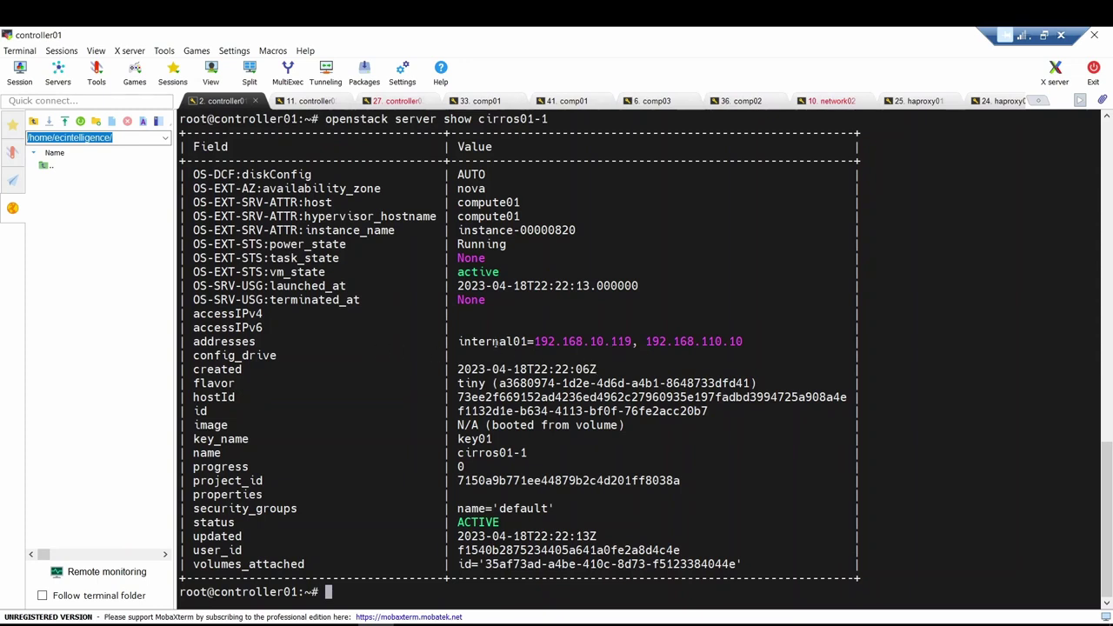
pyautogui.moveTo(566, 342)
pyautogui.mouseDown()
pyautogui.moveTo(658, 342)
pyautogui.moveTo(577, 342)
pyautogui.mouseUp()
pyautogui.click(597, 341)
pyautogui.moveTo(650, 342); pyautogui.dragTo(741, 343)
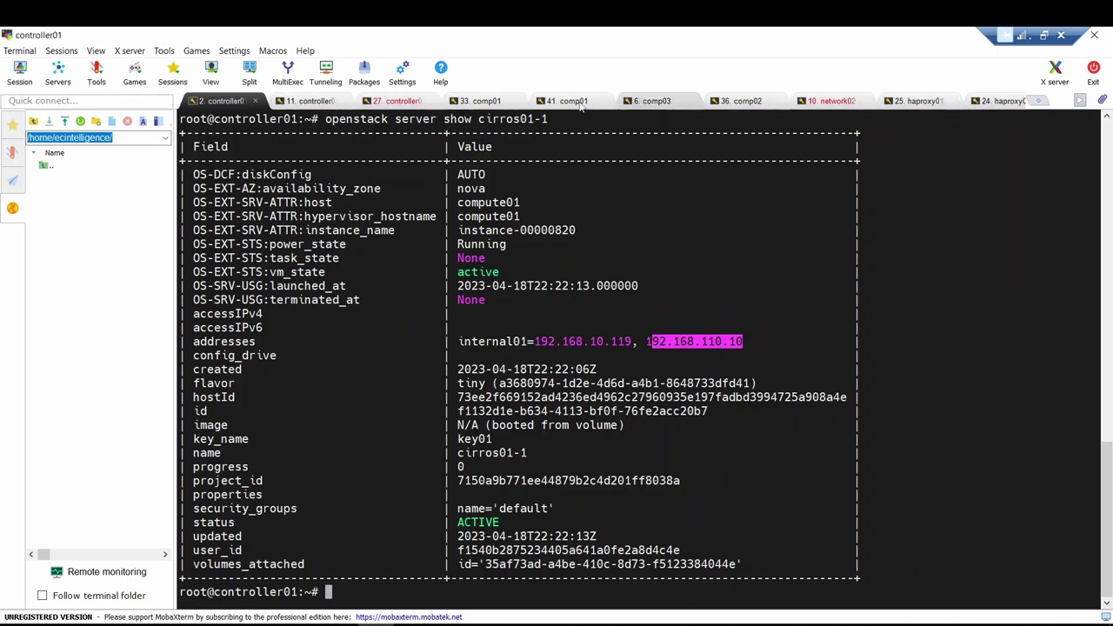
# Return to the cirros01-2 console in the first compute01 session and ping the external address 192.168.10.4.
pyautogui.click(486, 101)
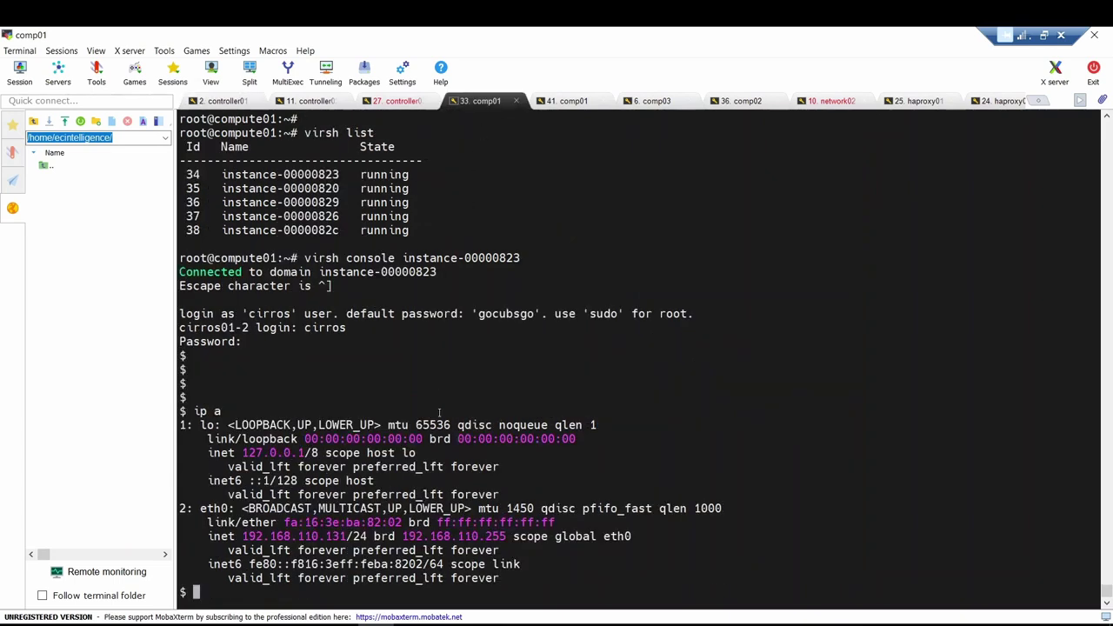
pyautogui.press('Return')
pyautogui.press('Return')
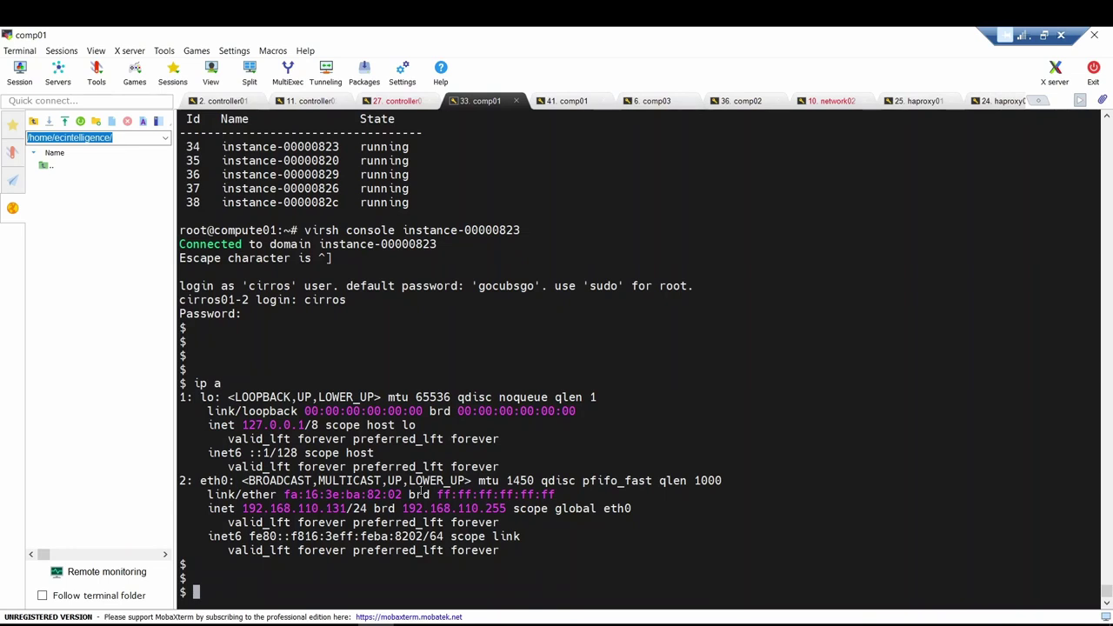
pyautogui.write('ping')
pyautogui.write('192.168.10.')
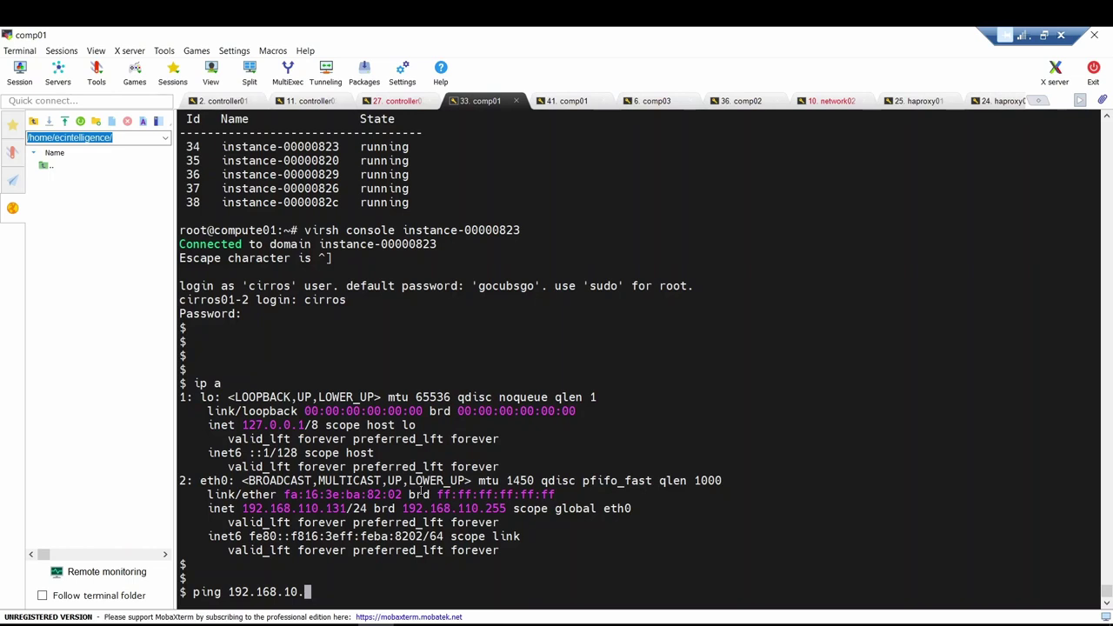
pyautogui.write('4')
pyautogui.press('BackSpace')
pyautogui.write('4')
pyautogui.press('Return')
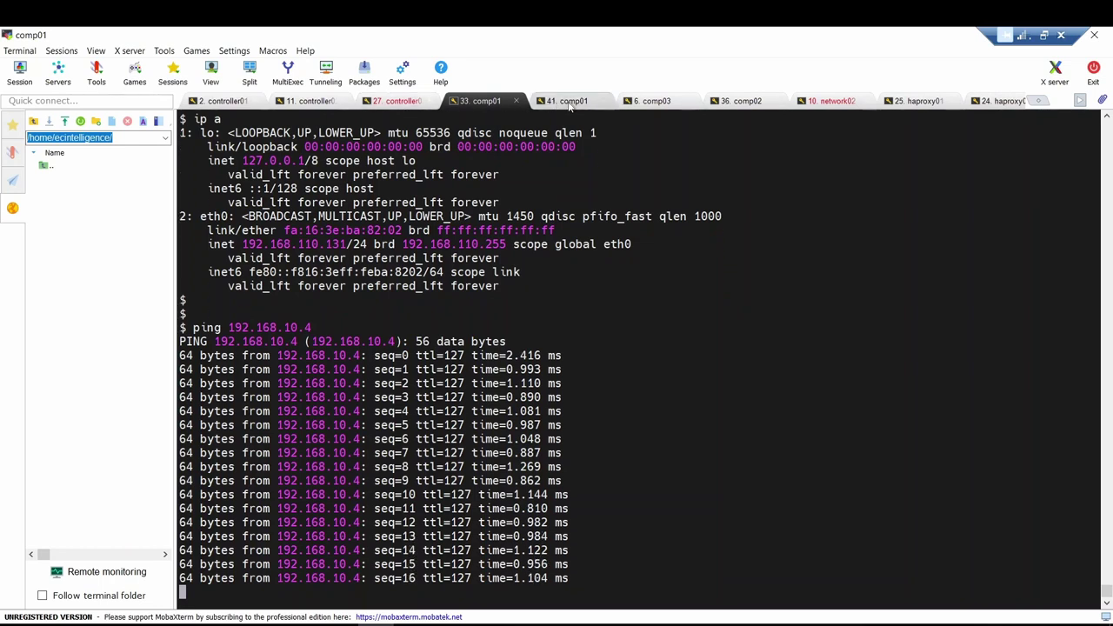
# Switch back to the second compute01 session and list the root home directory's files again.
pyautogui.click(568, 101)
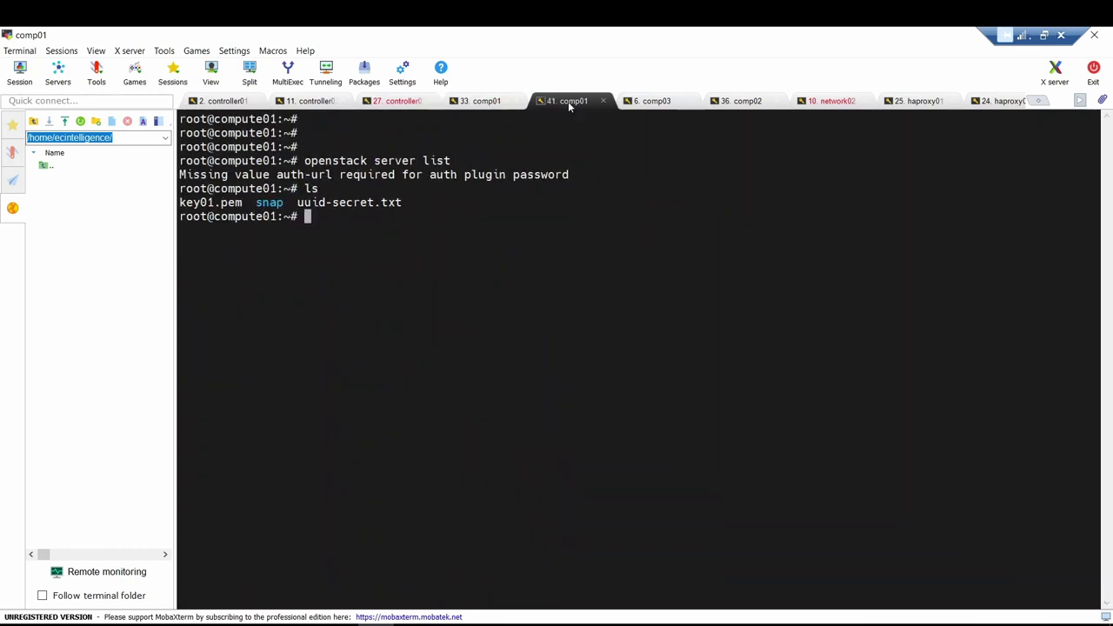
pyautogui.press('Return')
pyautogui.press('Return')
pyautogui.press('Return')
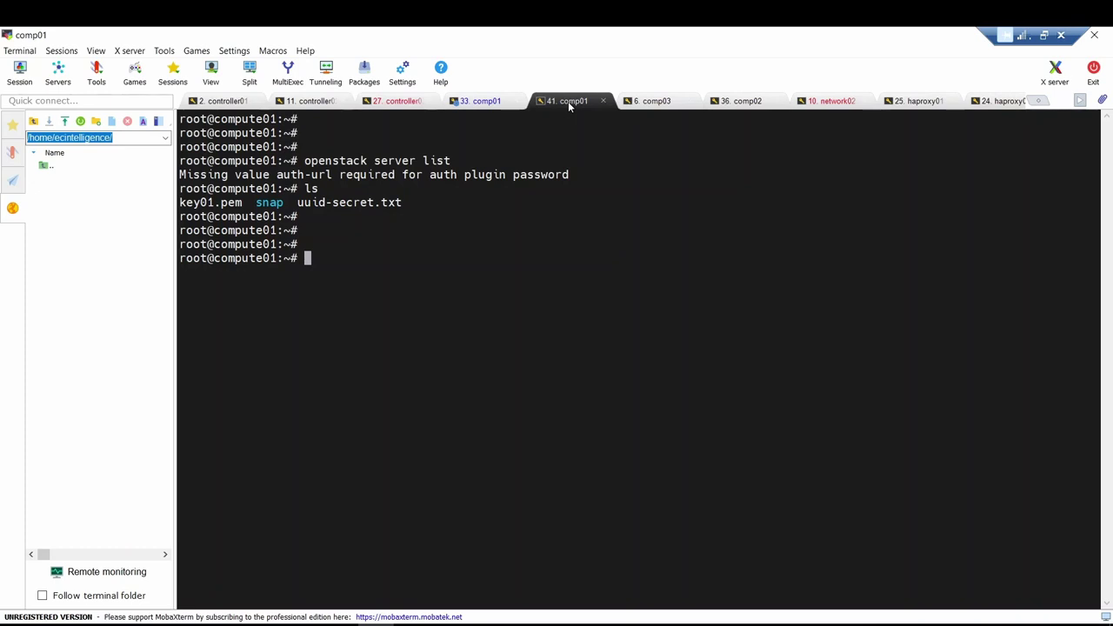
pyautogui.write('ls')
pyautogui.press('Return')
pyautogui.press('Return')
pyautogui.press('Return')
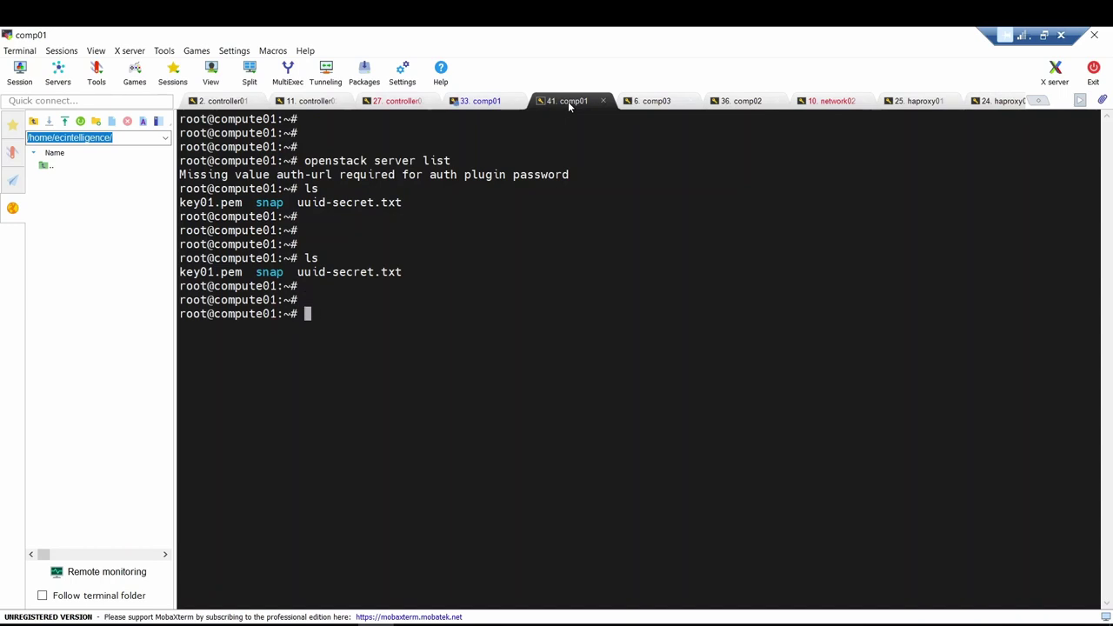
# List the network namespaces on compute01 with ip netns and pick out the qrouter namespace.
pyautogui.write('ip netns')
pyautogui.press('Return')
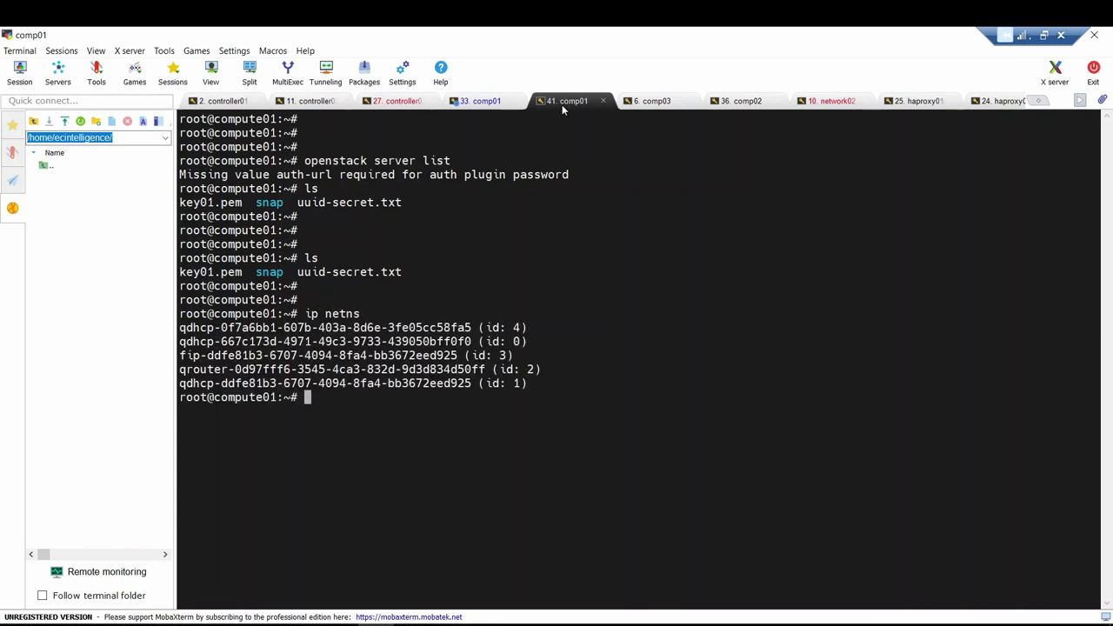
pyautogui.moveTo(180, 369); pyautogui.dragTo(481, 369)
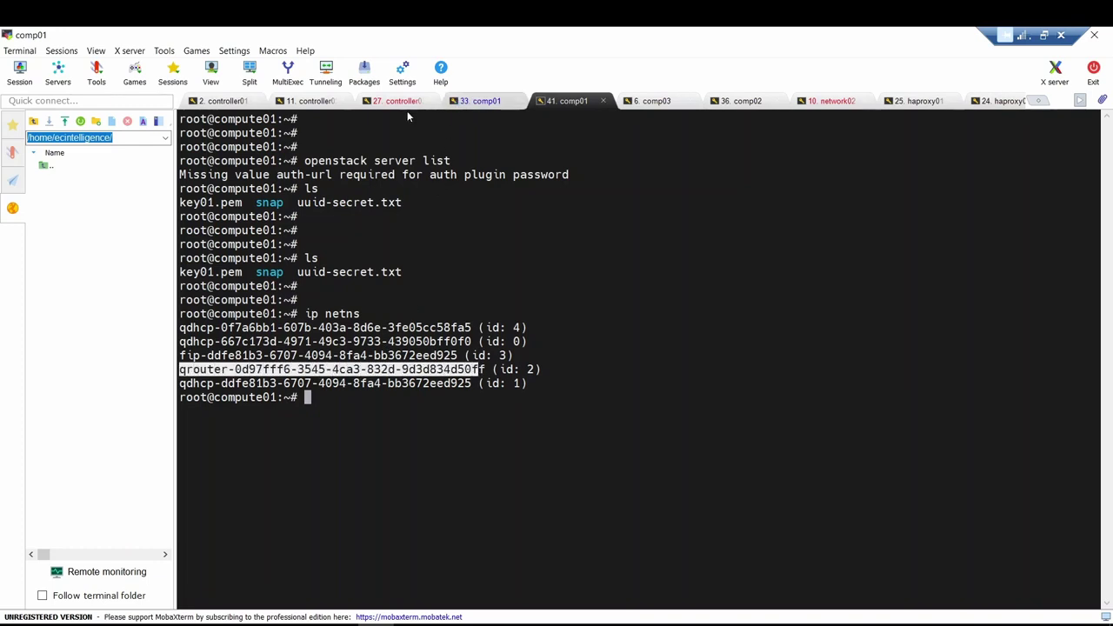
# Check cirros01-1's internal address in the OpenStack dashboard and the running ping to 192.168.10.119, and return to the compute01 terminal.
pyautogui.hotkey('alt', 'Tab')
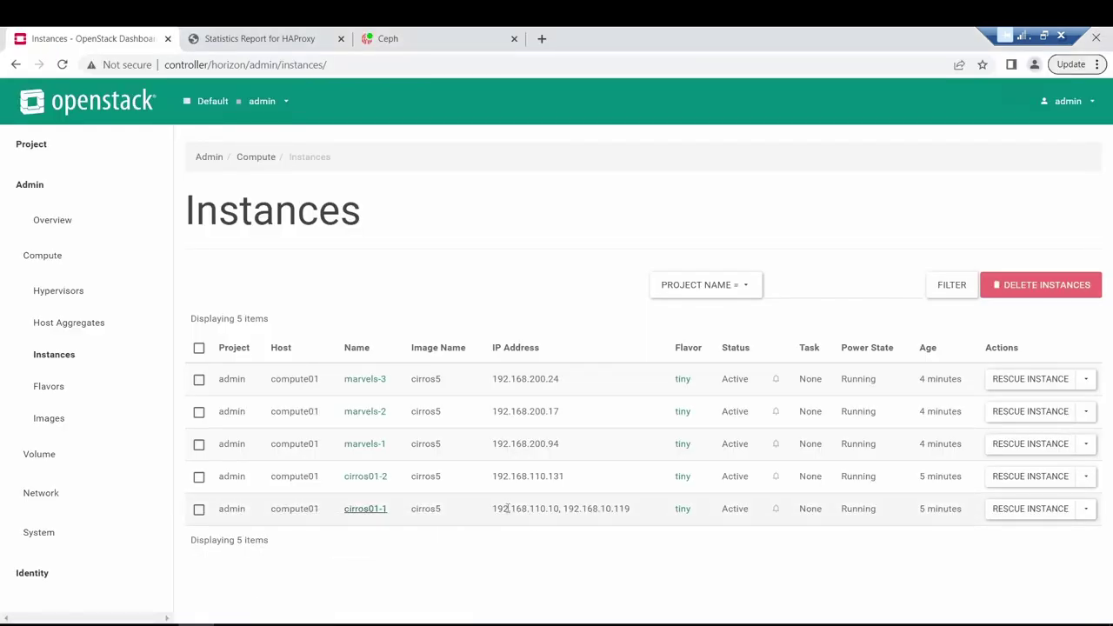
pyautogui.moveTo(510, 509); pyautogui.dragTo(563, 509)
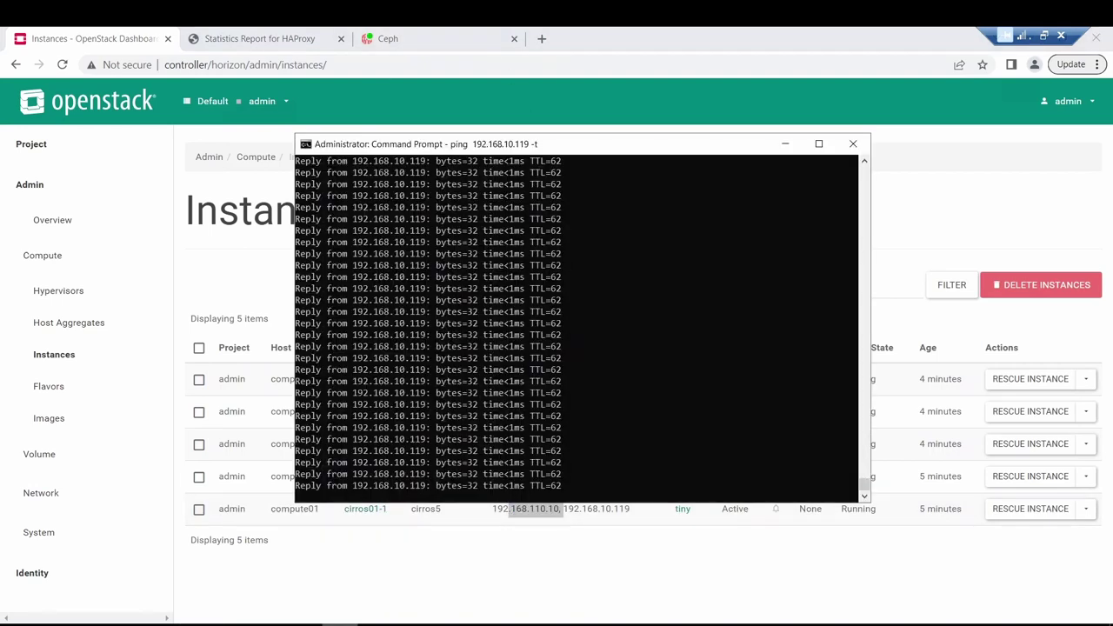
pyautogui.hotkey('alt', 'Tab')
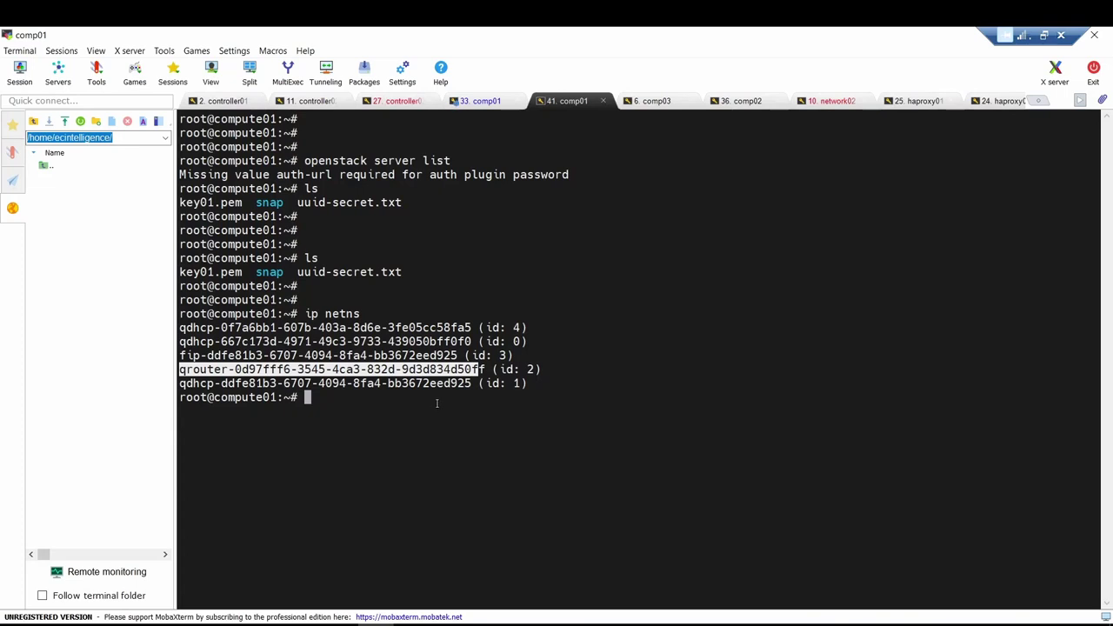
# Start an ip netns exec command on compute01 for the namespace qrouter-0d97fff6-3545-4ca3-832d-9d3d834d50ff, without running it.
pyautogui.tripleClick(437, 402)
pyautogui.click(412, 400)
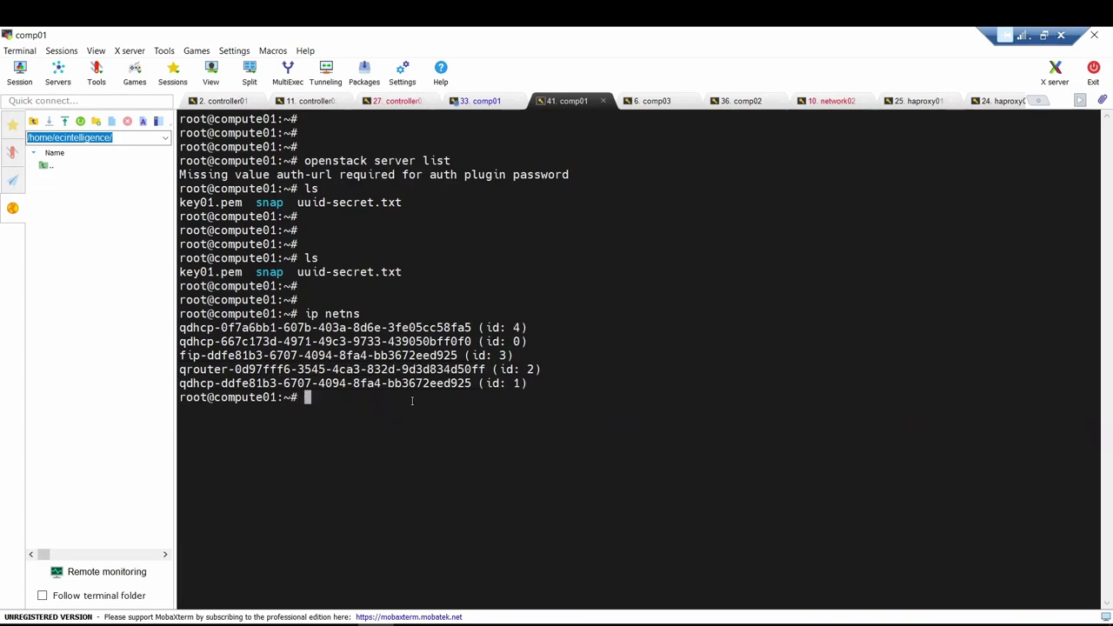
pyautogui.write('ip netns exec')
pyautogui.doubleClick(328, 369)
pyautogui.hotkey('ctrl', 'c')
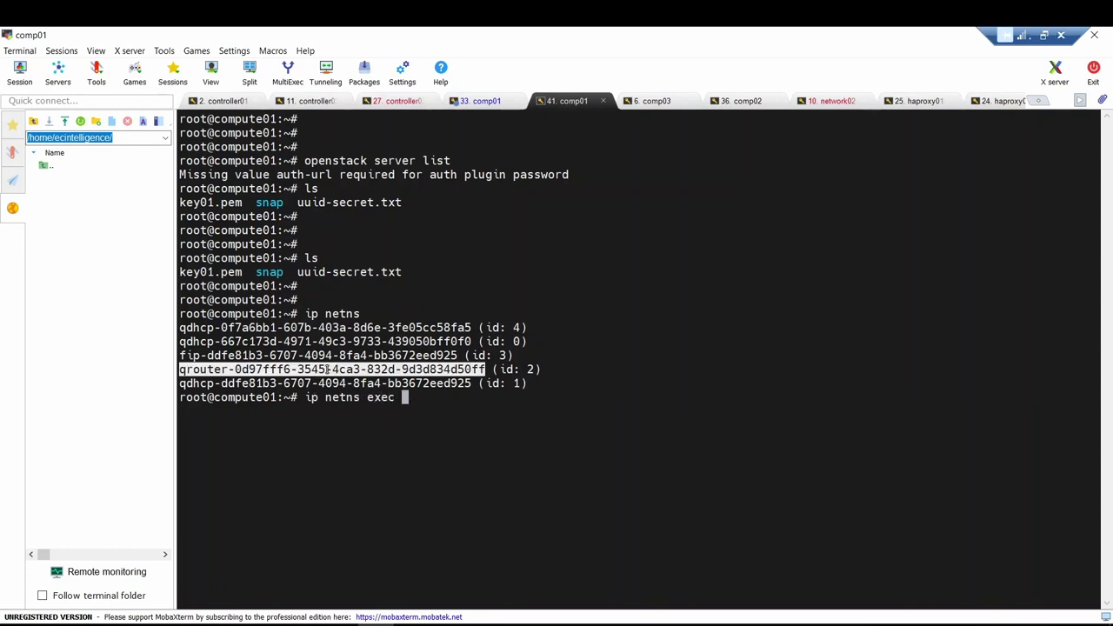
pyautogui.rightClick(329, 368)
pyautogui.click(378, 145)
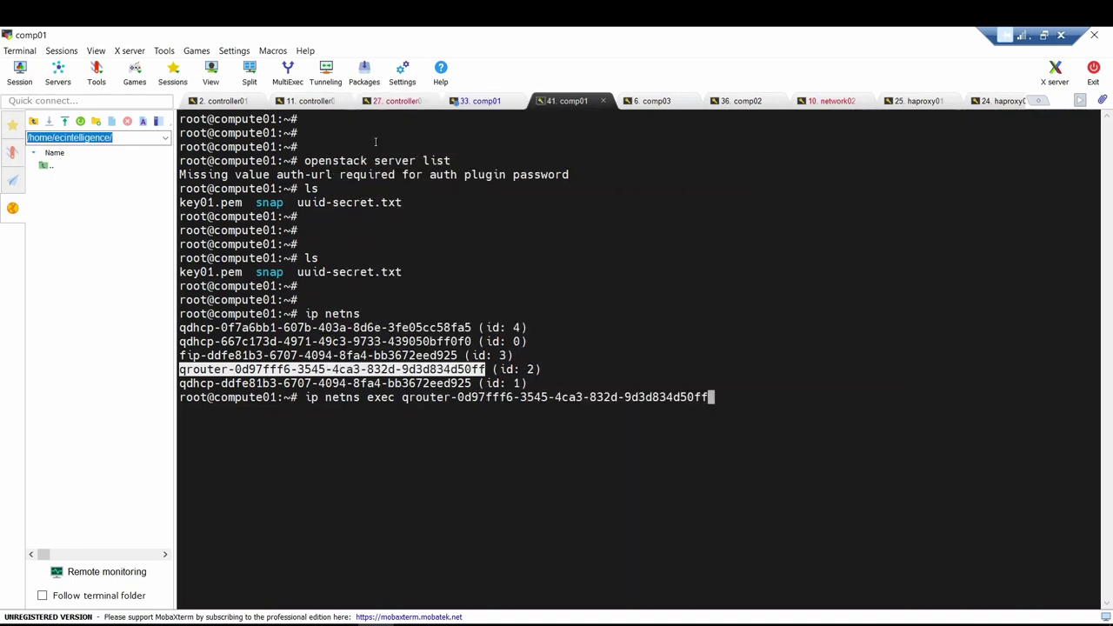
# Extend the pending namespace command with an ssh call using the cirros user, up to the @ sign.
pyautogui.write('ssh ciooara')
pyautogui.press('BackSpace')
pyautogui.press('BackSpace')
pyautogui.press('BackSpace')
pyautogui.press('BackSpace')
pyautogui.press('BackSpace')
pyautogui.write('rros@')
# Complete the SSH target with cirros01-1's internal address 192.168.110.10 copied from the OpenStack dashboard, and add the option -i key01.pem.
pyautogui.hotkey('alt', 'Tab')
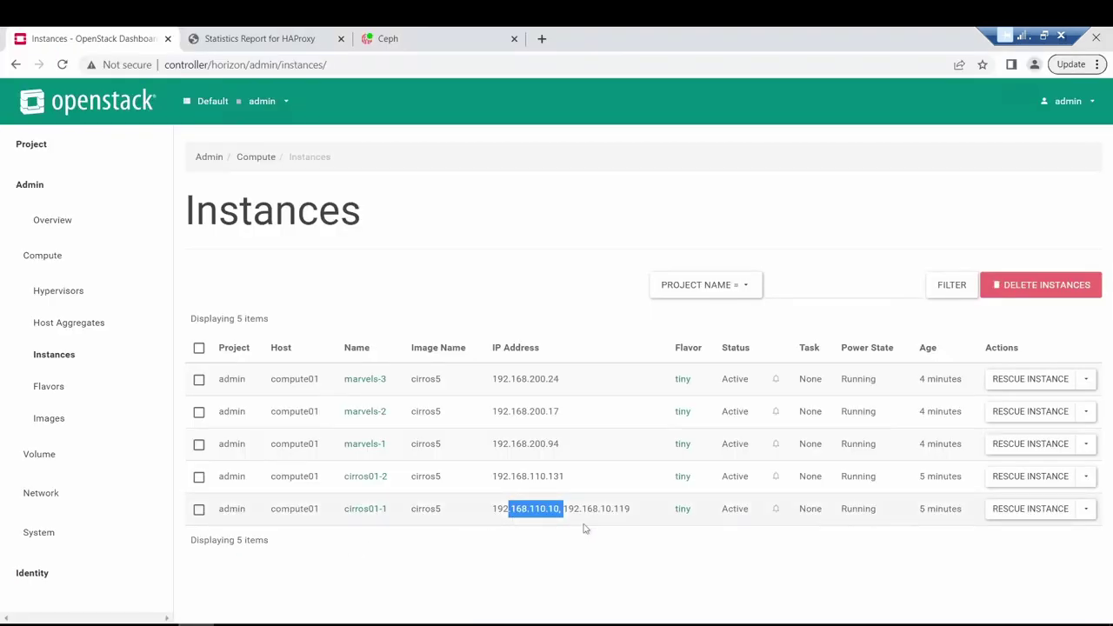
pyautogui.click(631, 520)
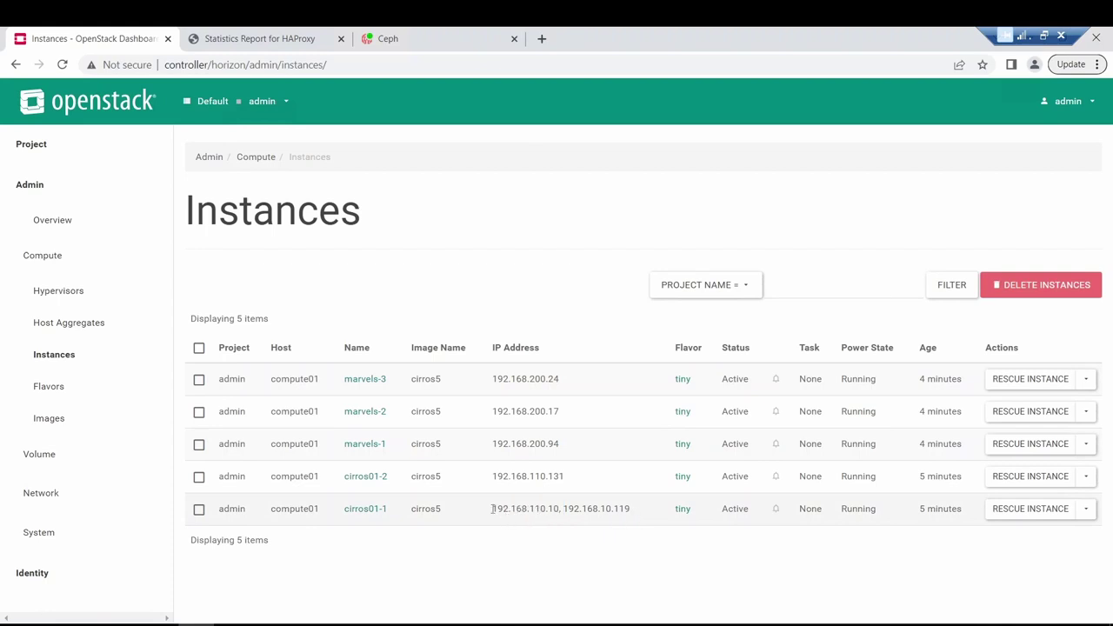
pyautogui.moveTo(492, 511); pyautogui.dragTo(561, 511)
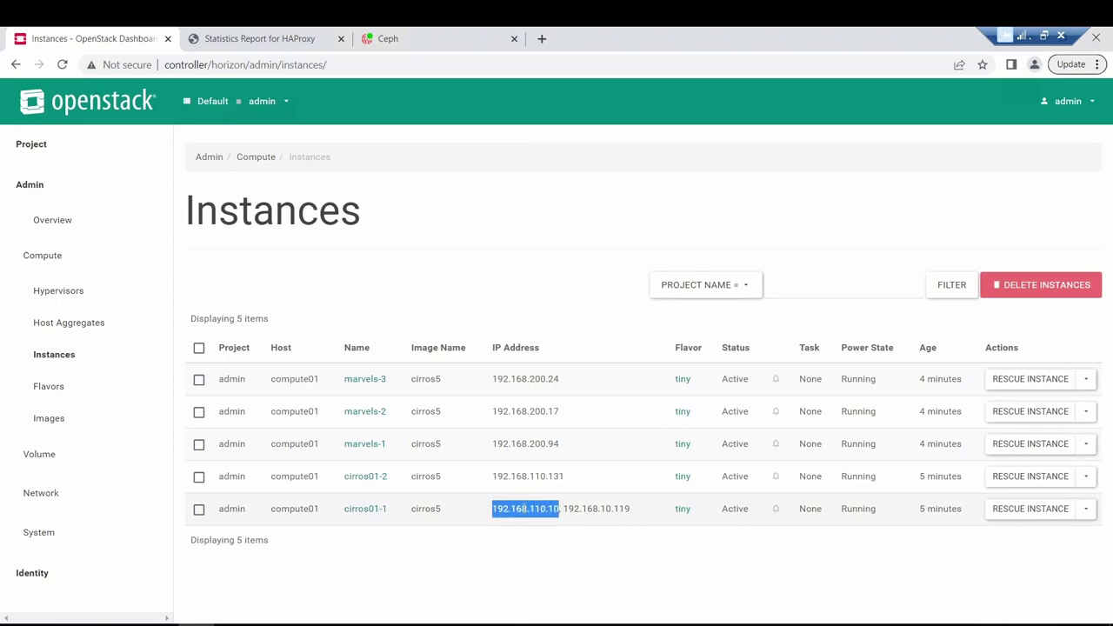
pyautogui.rightClick(525, 512)
pyautogui.click(547, 523)
pyautogui.hotkey('alt', 'Tab')
pyautogui.rightClick(660, 427)
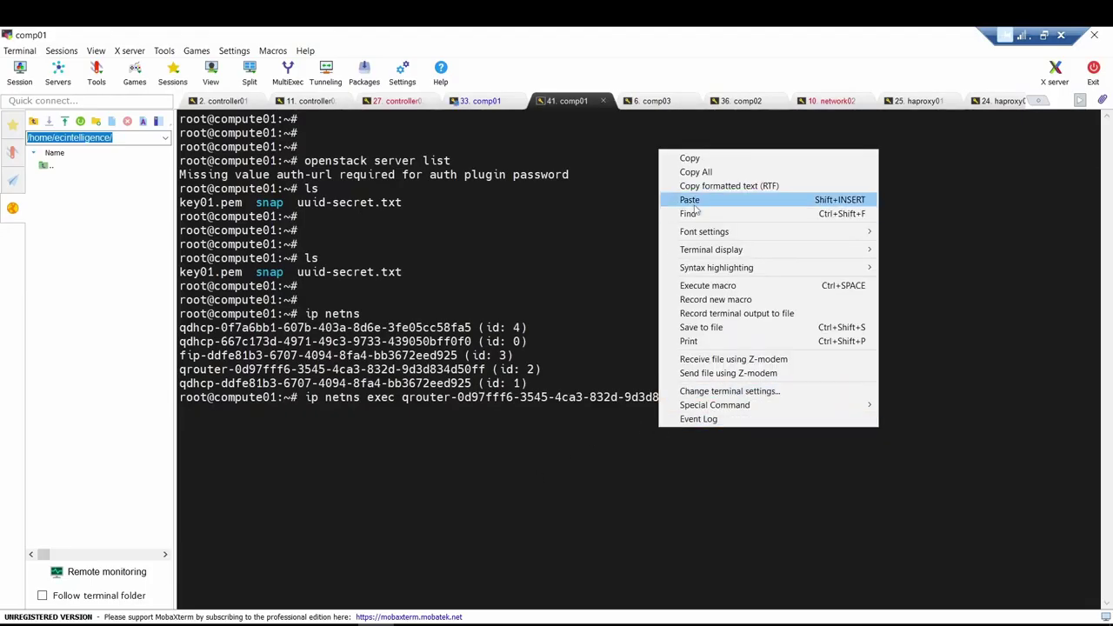
pyautogui.click(694, 205)
pyautogui.write('-')
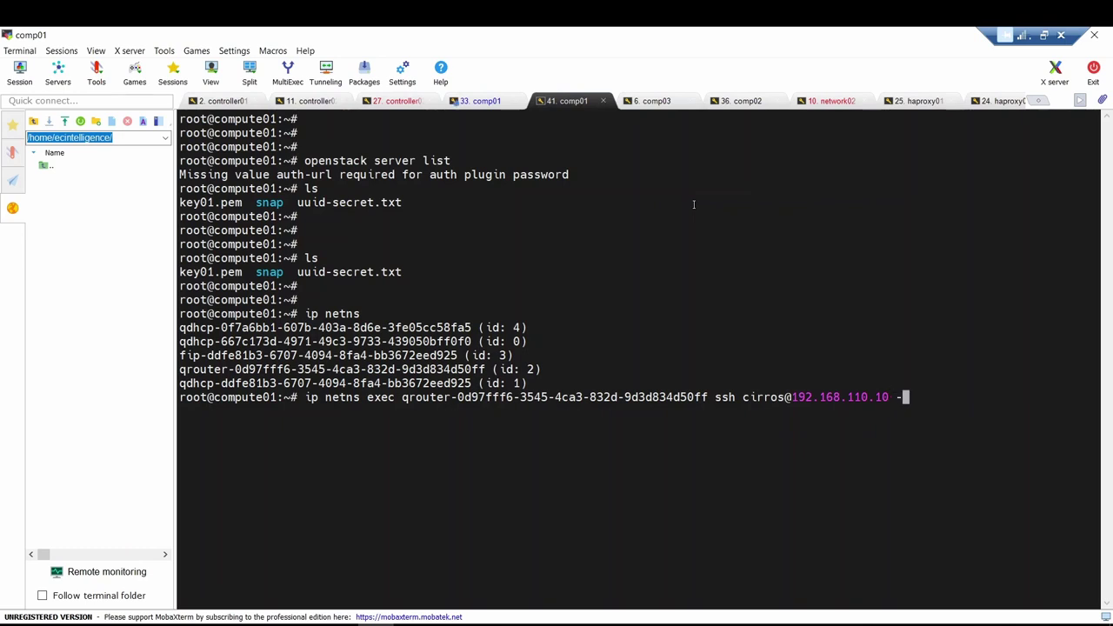
pyautogui.write('i')
pyautogui.write('key01.pem')
# Check the project's compute key pairs in the OpenStack dashboard, and return to the compute01 terminal.
pyautogui.hotkey('alt', 'Tab')
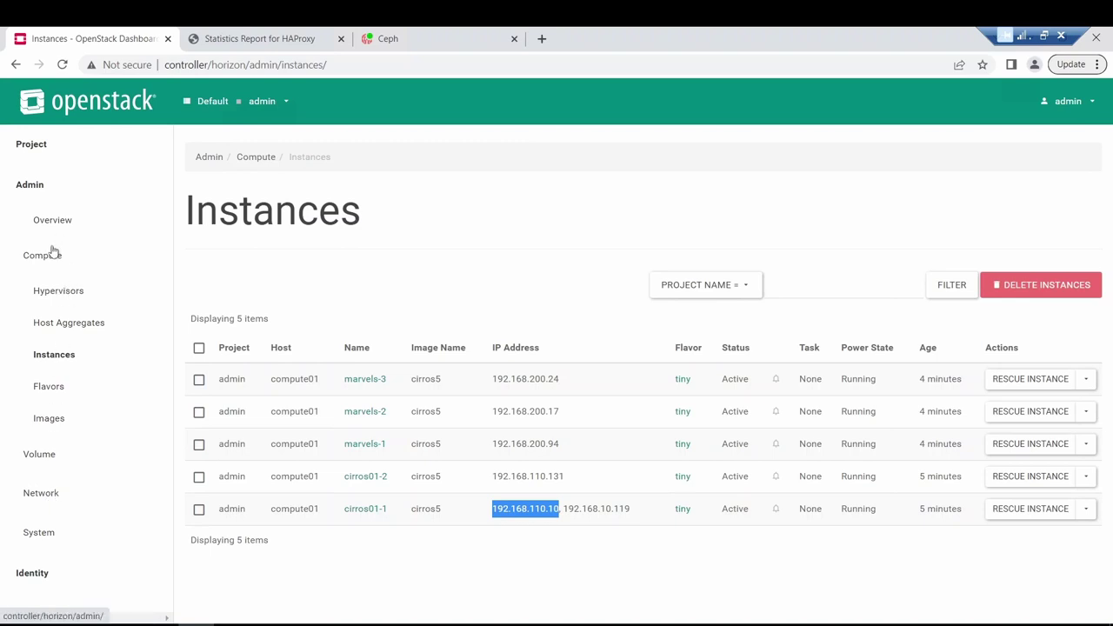
pyautogui.click(65, 500)
pyautogui.scroll(-2, 91, 488)
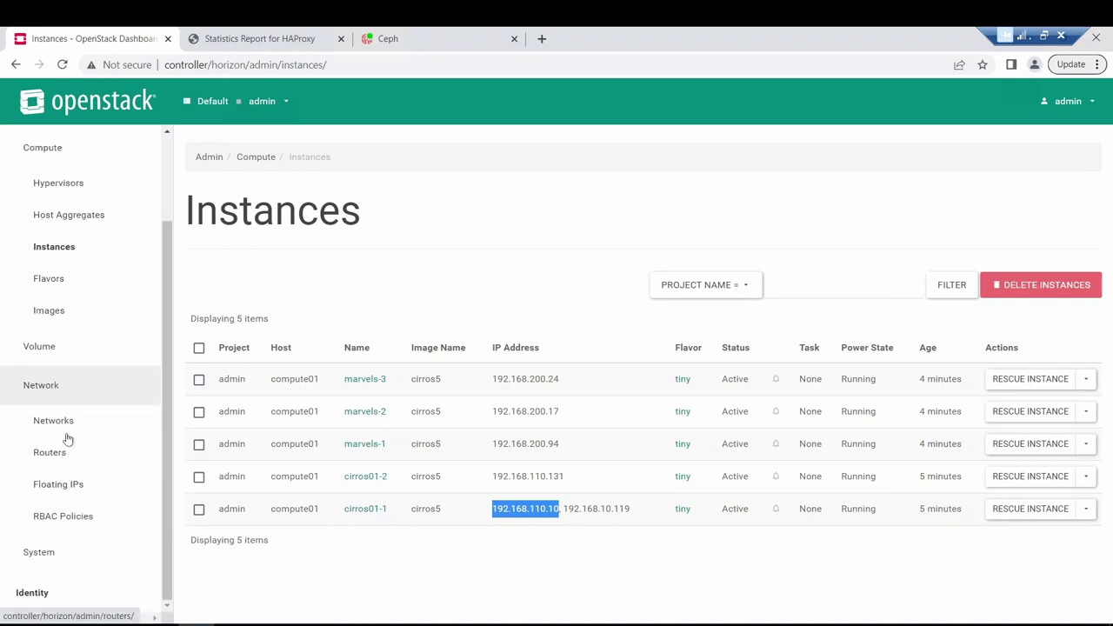
pyautogui.scroll(2, 68, 435)
pyautogui.click(59, 149)
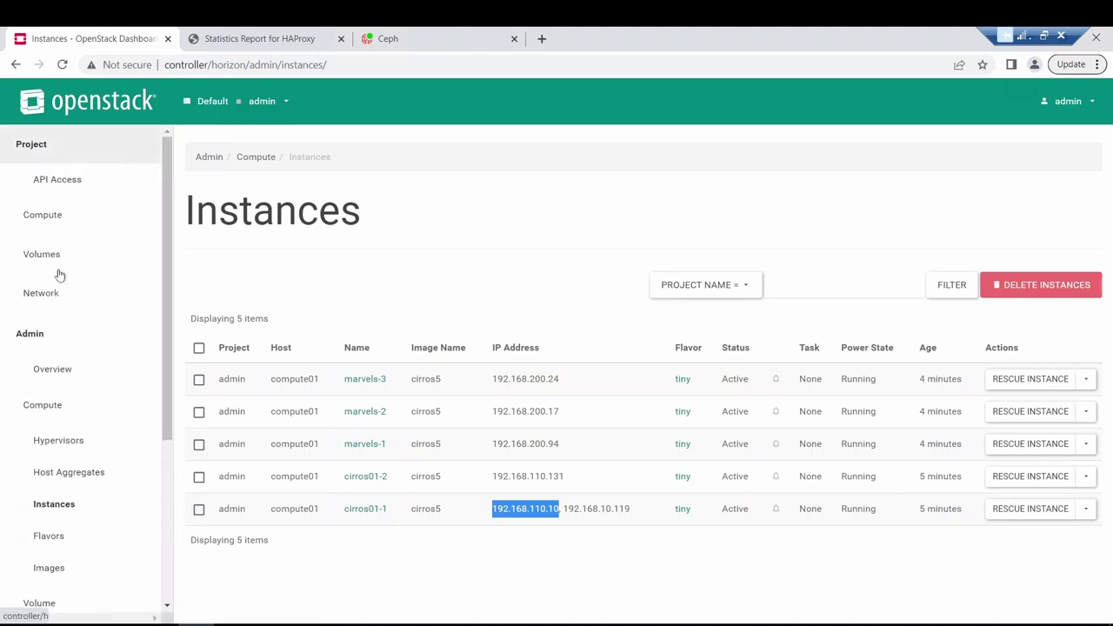
pyautogui.click(54, 299)
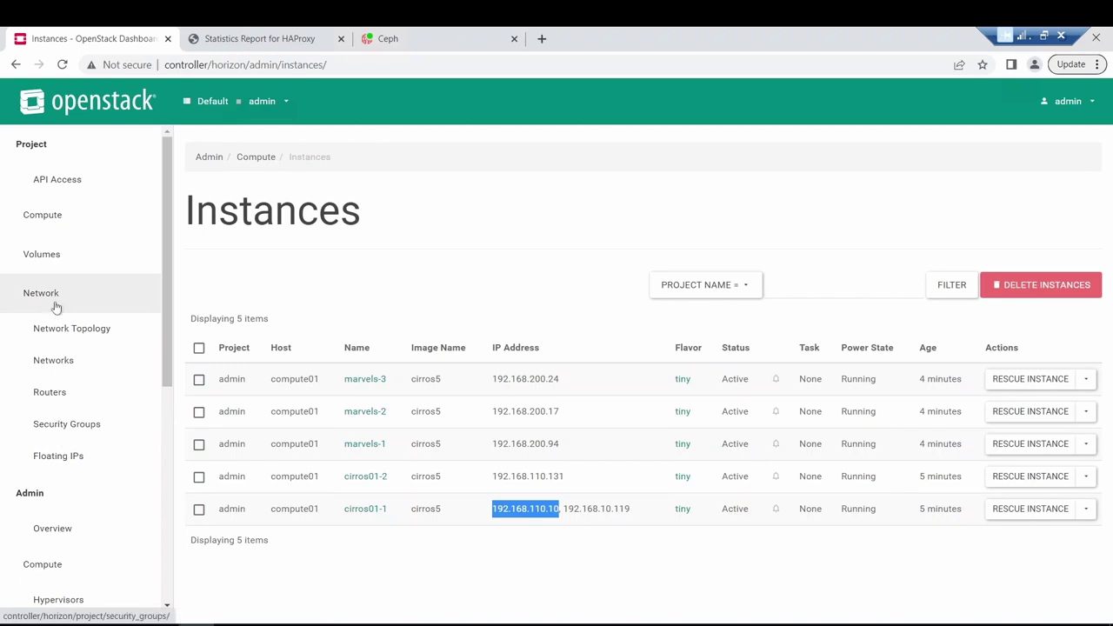
pyautogui.click(64, 254)
pyautogui.click(66, 218)
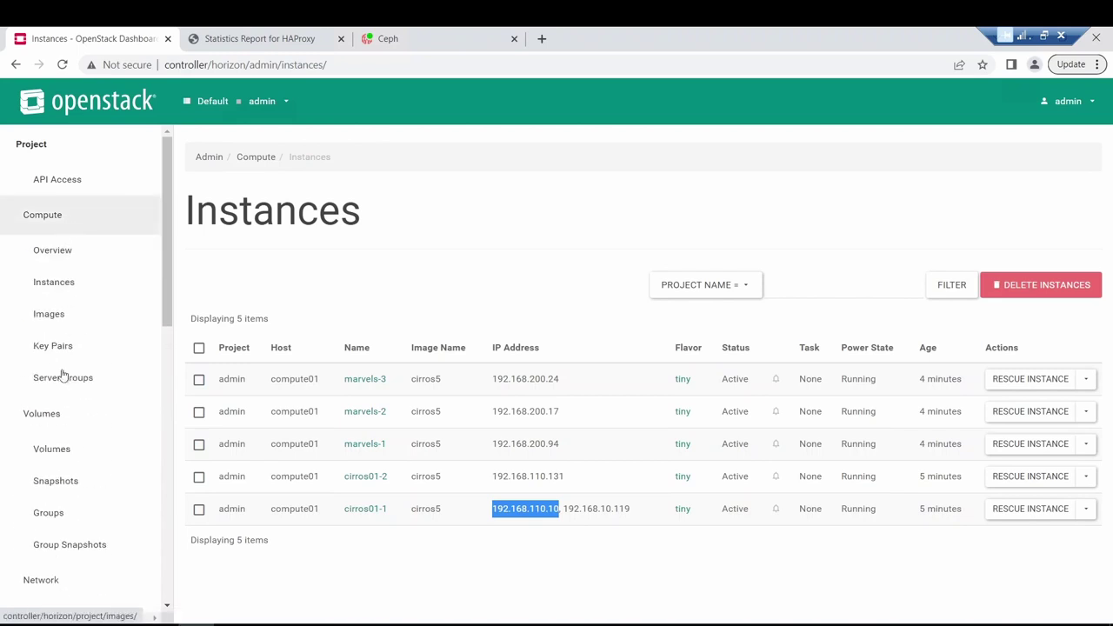
pyautogui.click(63, 348)
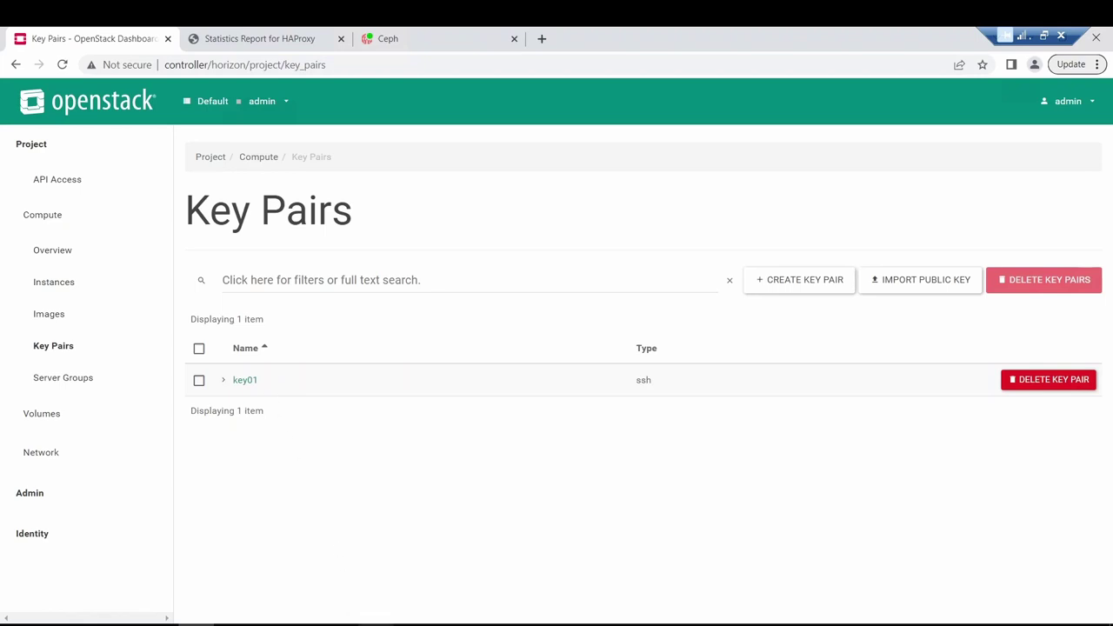
pyautogui.hotkey('alt', 'Tab')
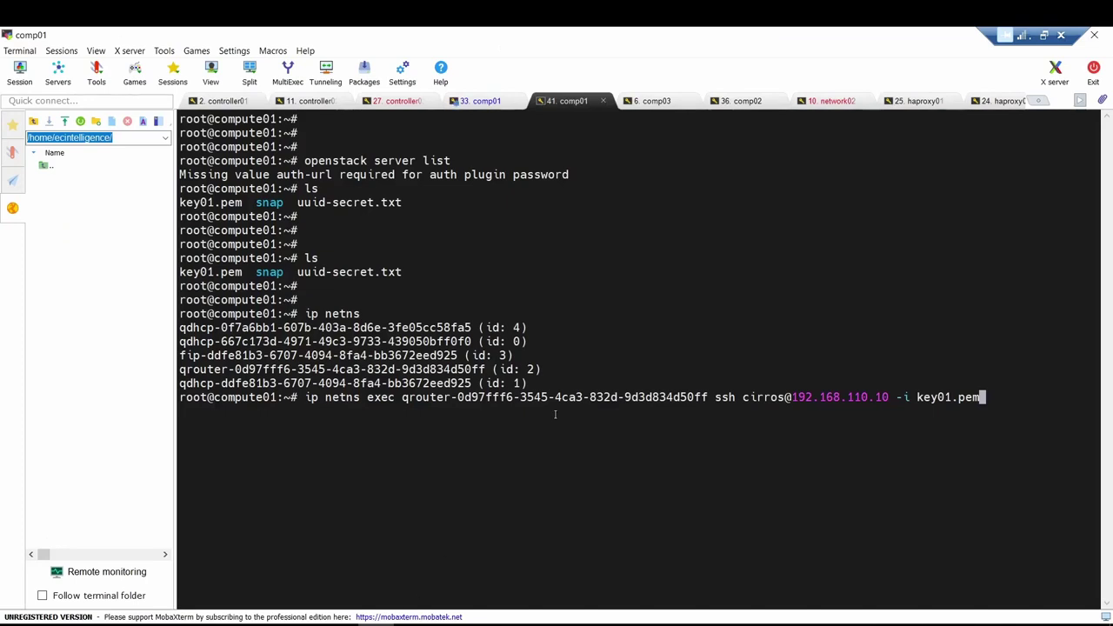
# Run the SSH command through the qrouter namespace and accept the host's fingerprint with yes.
pyautogui.press('Return')
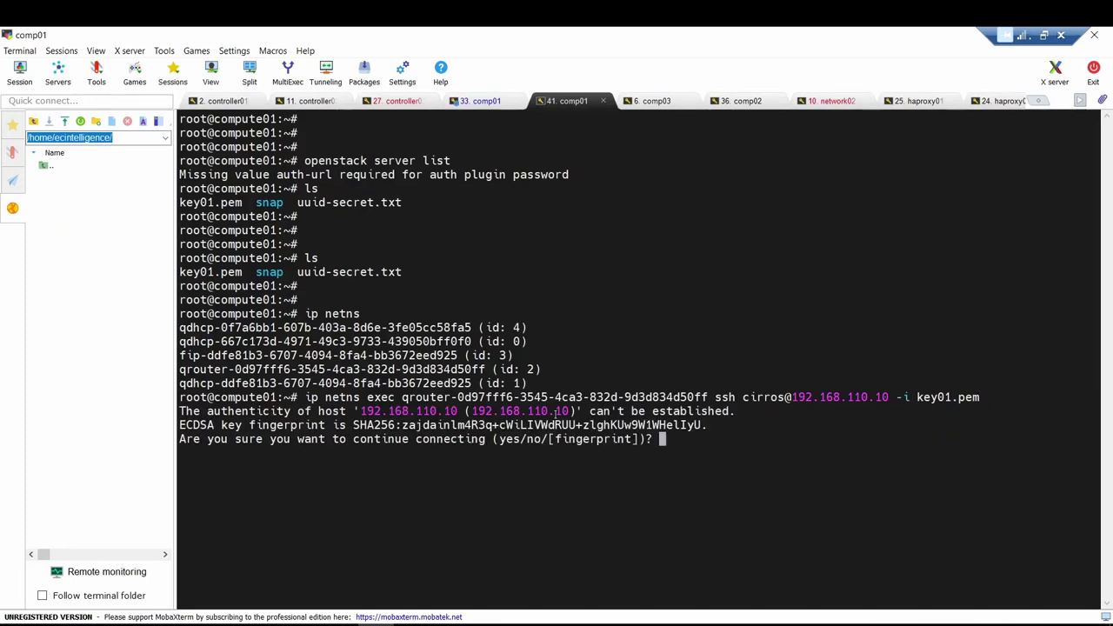
pyautogui.write('yes')
pyautogui.press('Return')
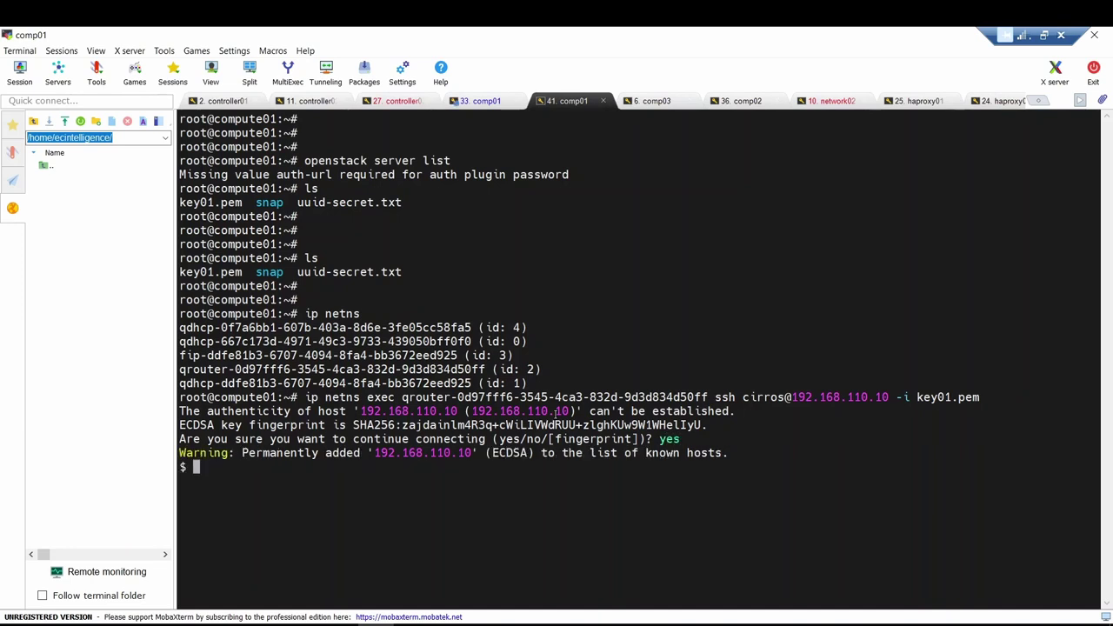
# Check the hostname of the connected instance.
pyautogui.press('Return')
pyautogui.press('Return')
pyautogui.press('Return')
pyautogui.write('hostname')
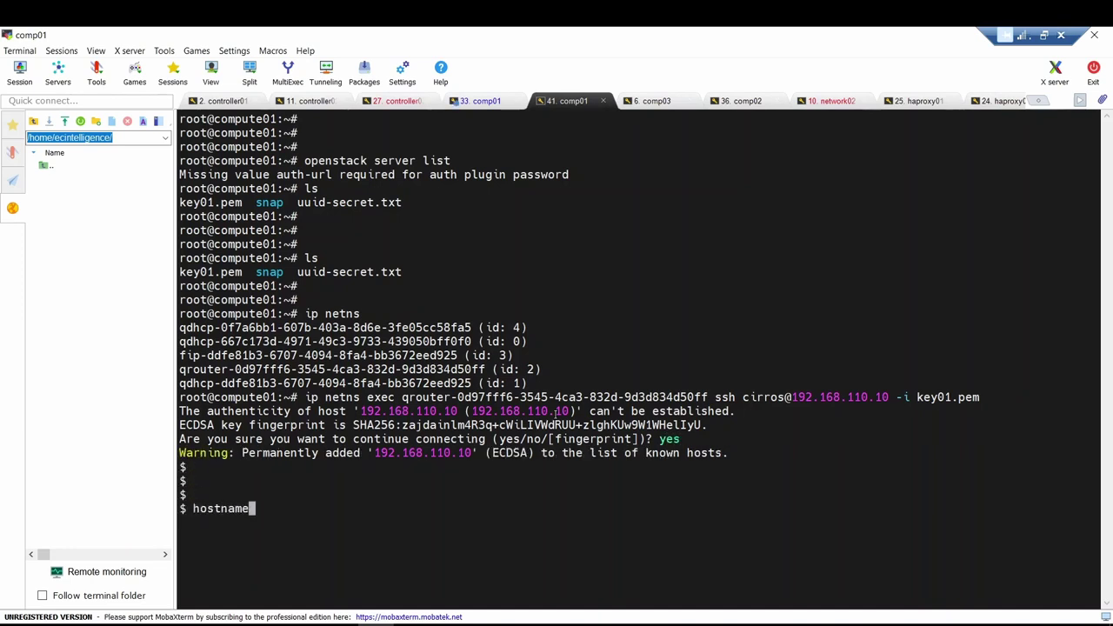
pyautogui.press('Return')
pyautogui.press('Return')
pyautogui.press('Return')
# Ping the external address 192.168.10.4 from the cirros01-1 instance.
pyautogui.write('ping')
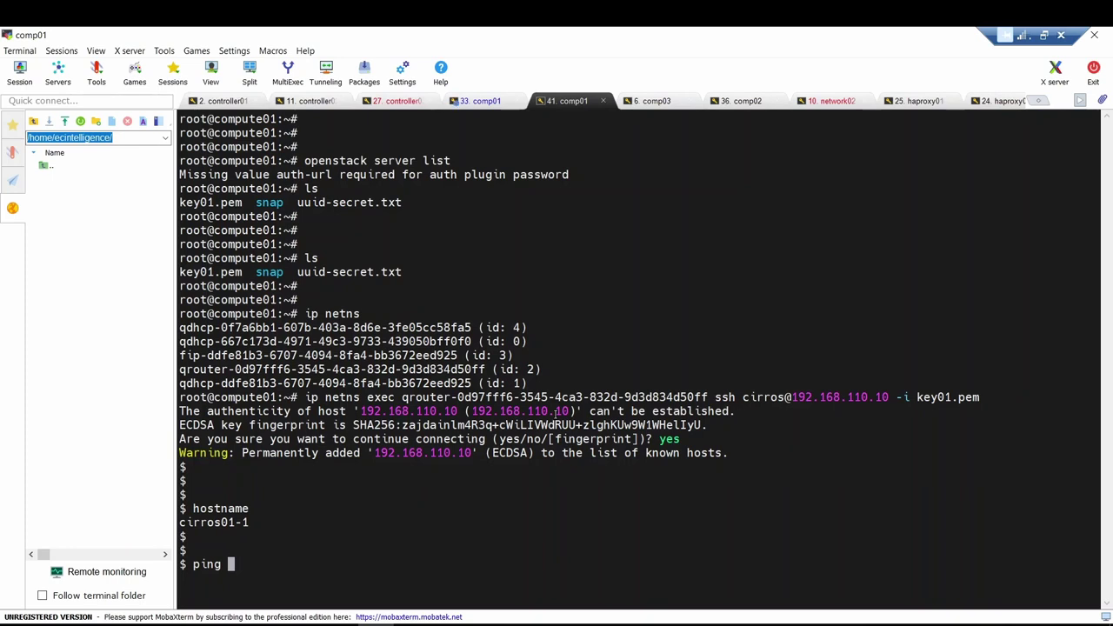
pyautogui.write('192.168.10.4')
pyautogui.press('Return')
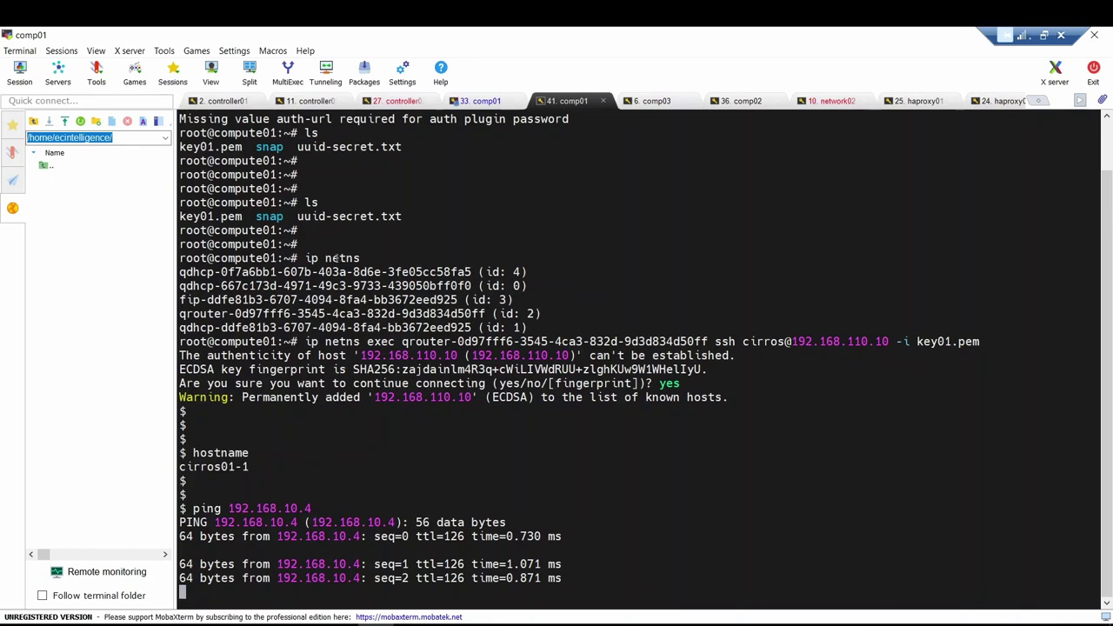
# Compare the running pings to 192.168.10.4 in the two compute01 sessions.
pyautogui.click(482, 101)
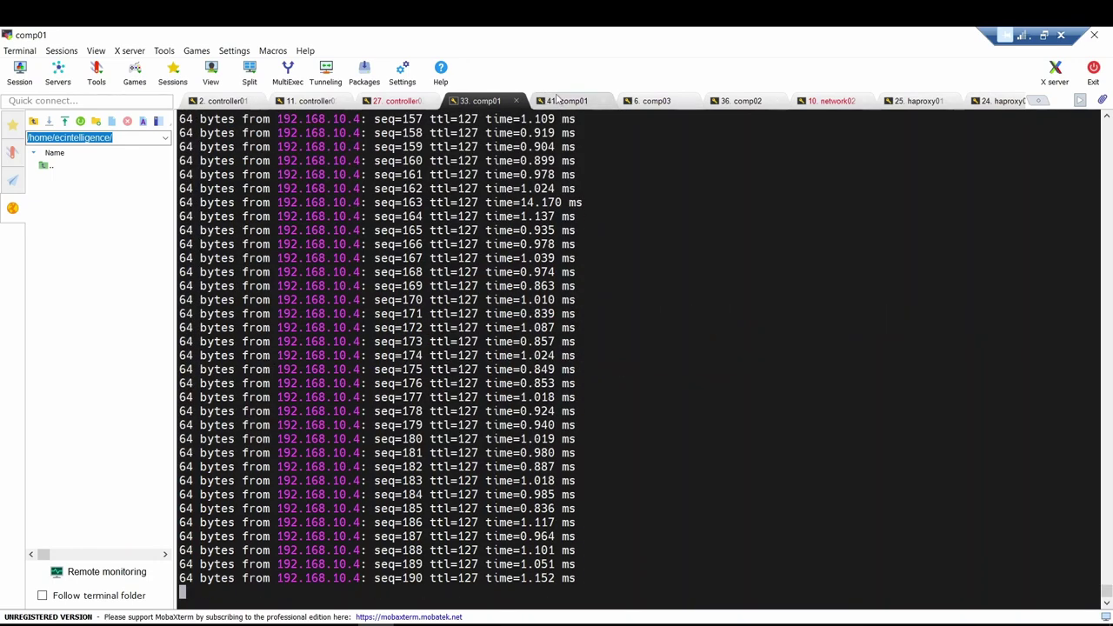
pyautogui.click(561, 101)
pyautogui.click(492, 101)
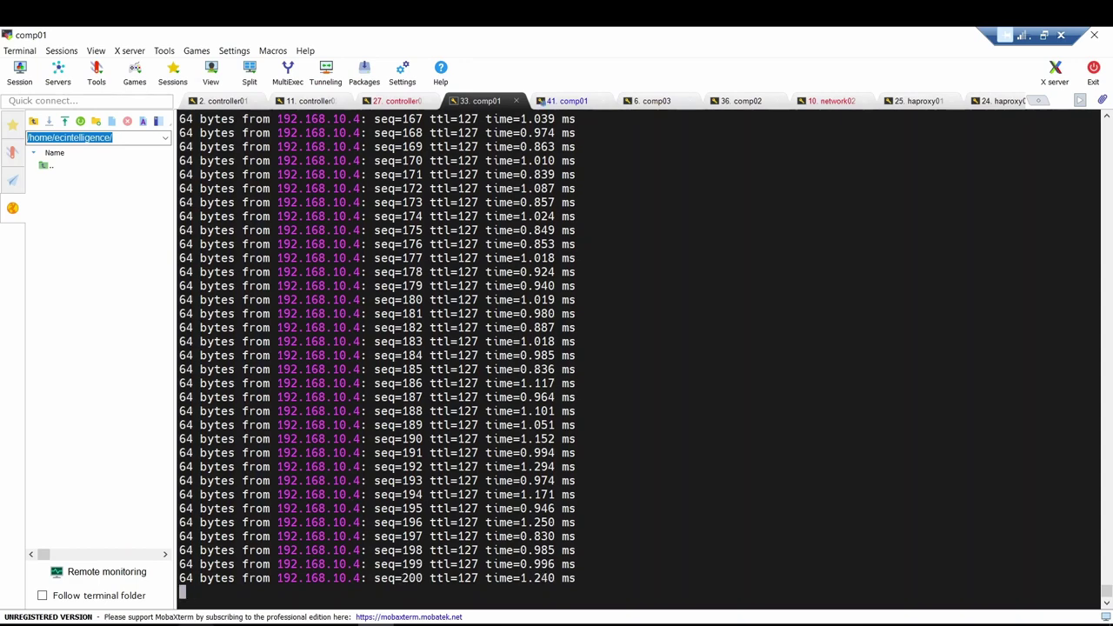
# Review the default security group's rules in the OpenStack dashboard, examining the egress ICMP rule and its remote IP prefix.
pyautogui.hotkey('alt', 'Tab')
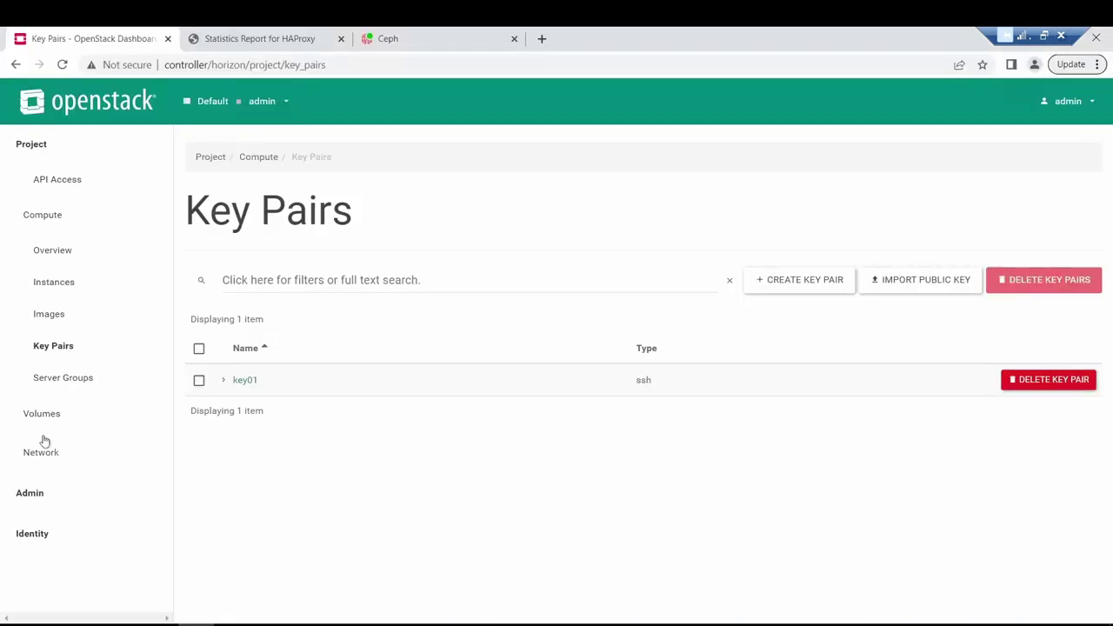
pyautogui.click(50, 461)
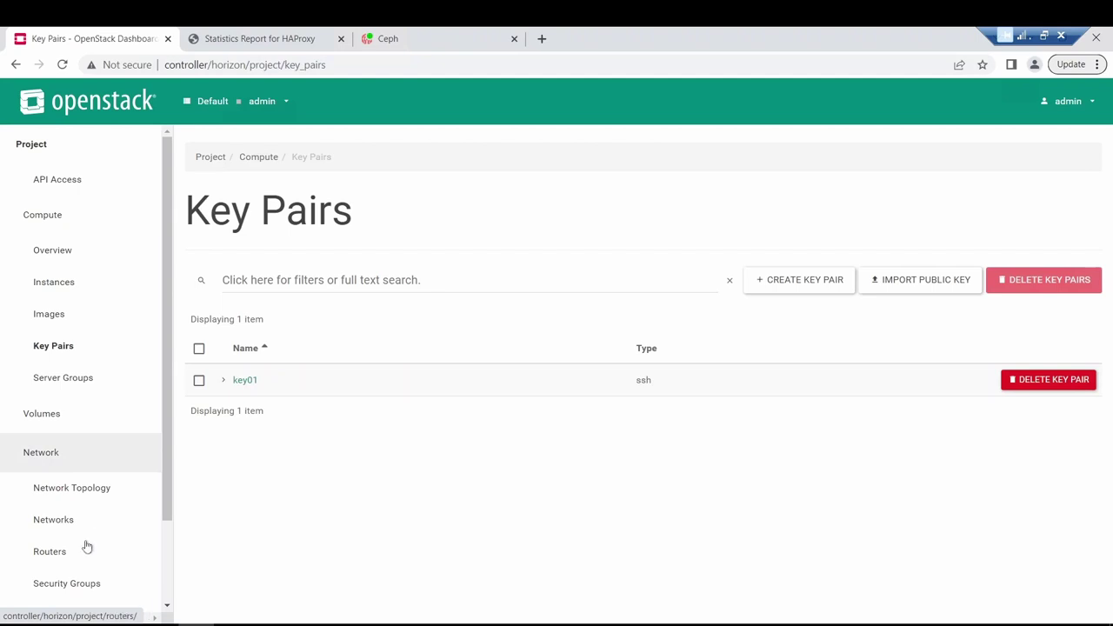
pyautogui.scroll(-1, 85, 544)
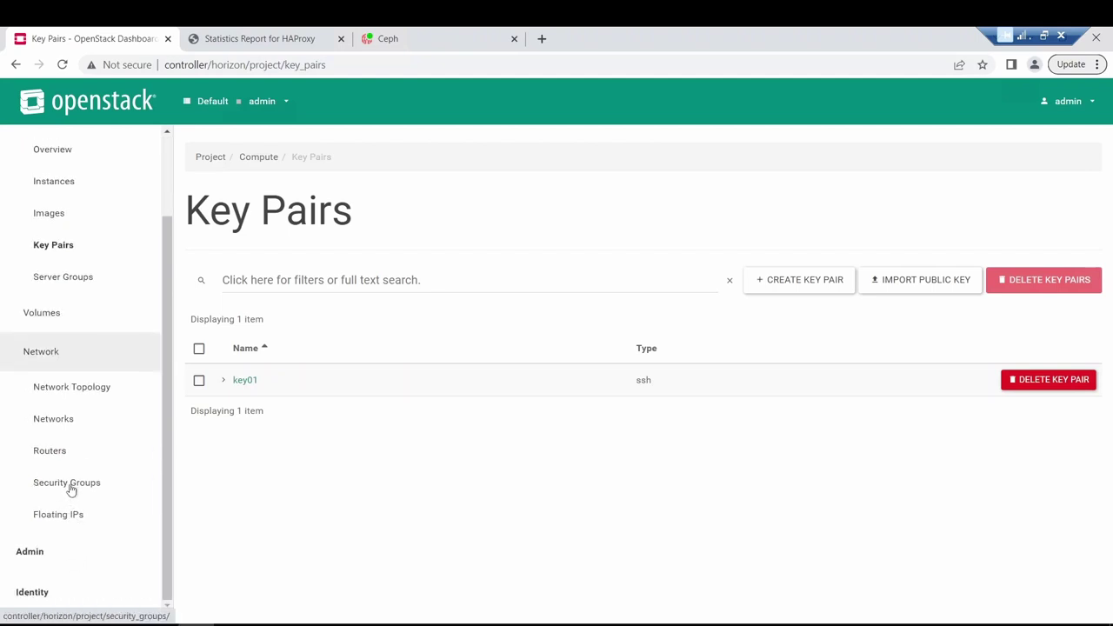
pyautogui.click(67, 486)
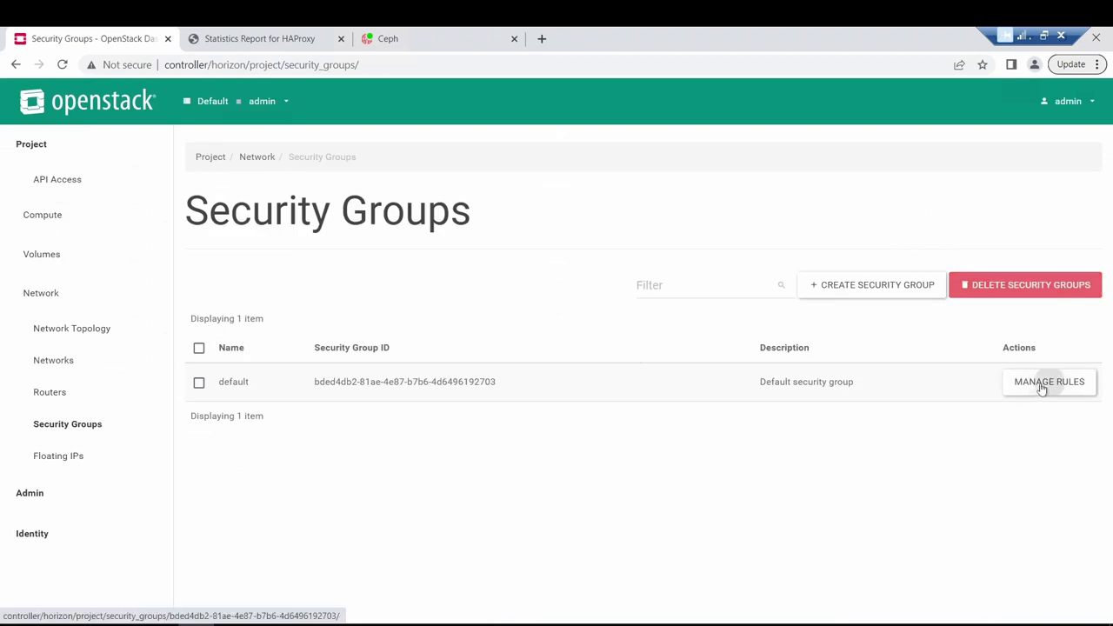
pyautogui.click(1043, 387)
pyautogui.scroll(-2, 453, 424)
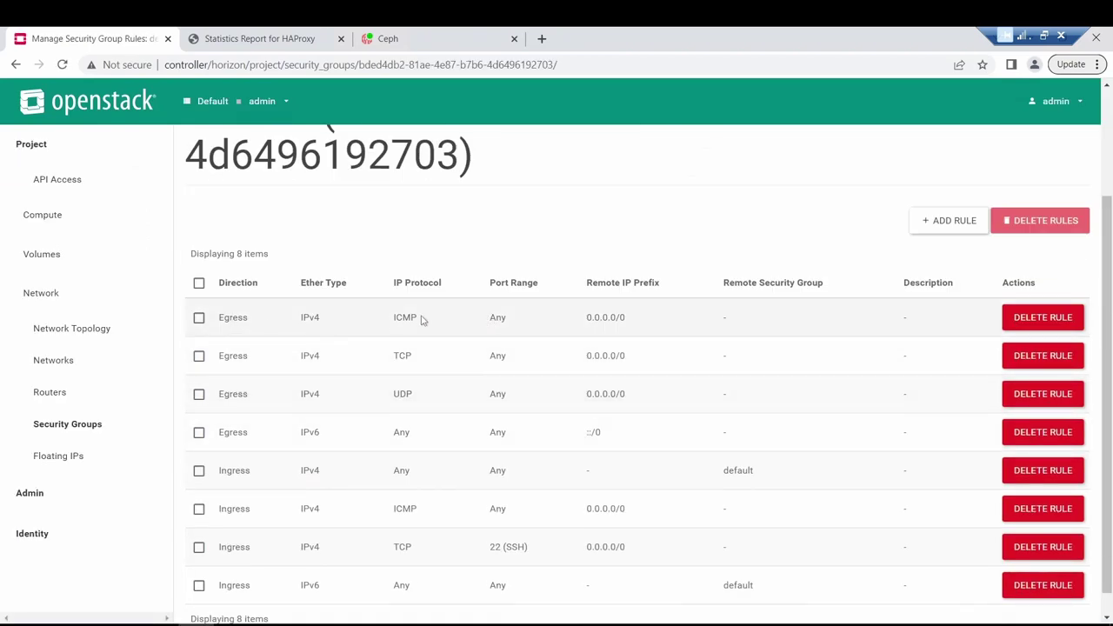
pyautogui.moveTo(409, 318); pyautogui.dragTo(362, 322)
pyautogui.moveTo(588, 317); pyautogui.dragTo(620, 318)
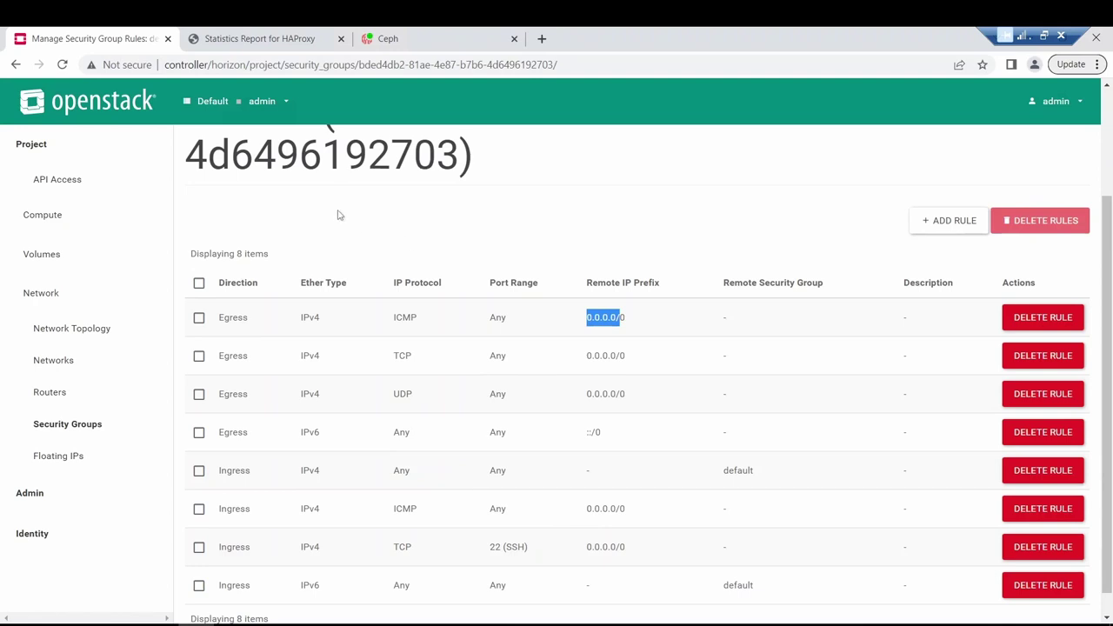
# Switch to the HAProxy statistics report and review the service clusters from octavia_api_9876 back up to dashboard_80.
pyautogui.click(260, 38)
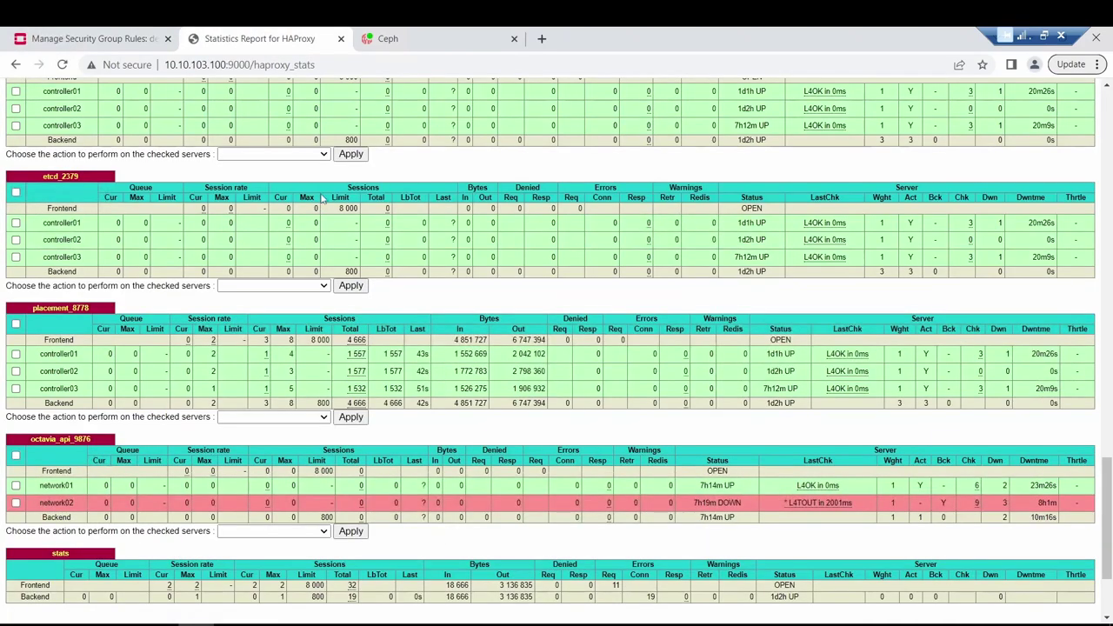
pyautogui.moveTo(327, 65); pyautogui.dragTo(196, 64)
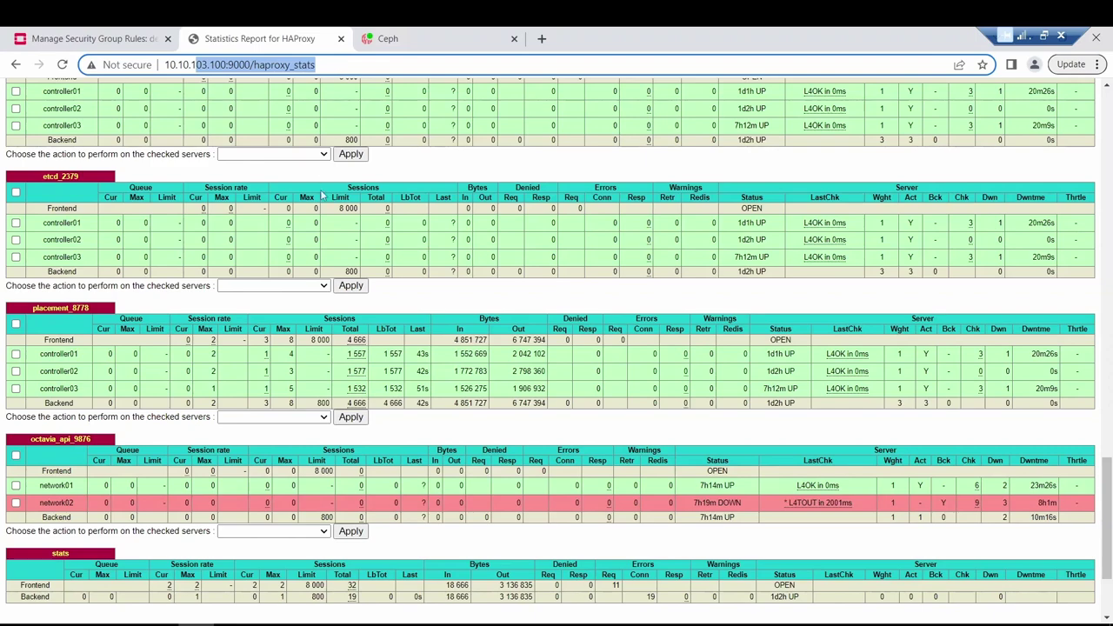
pyautogui.scroll(2, 293, 261)
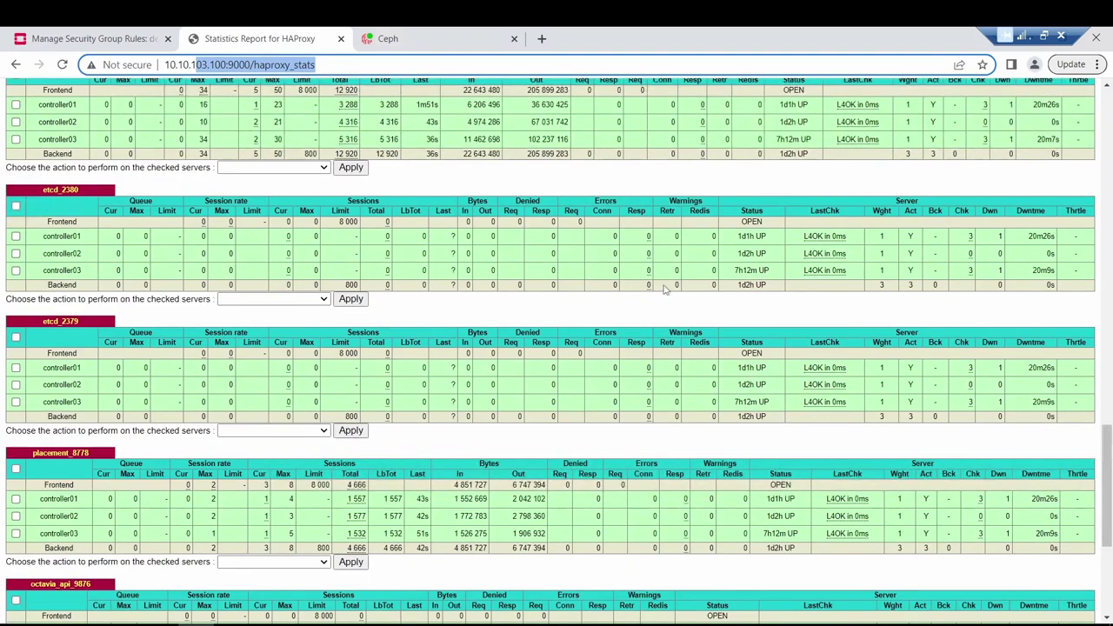
pyautogui.scroll(2, 663, 291)
pyautogui.scroll(1, 282, 224)
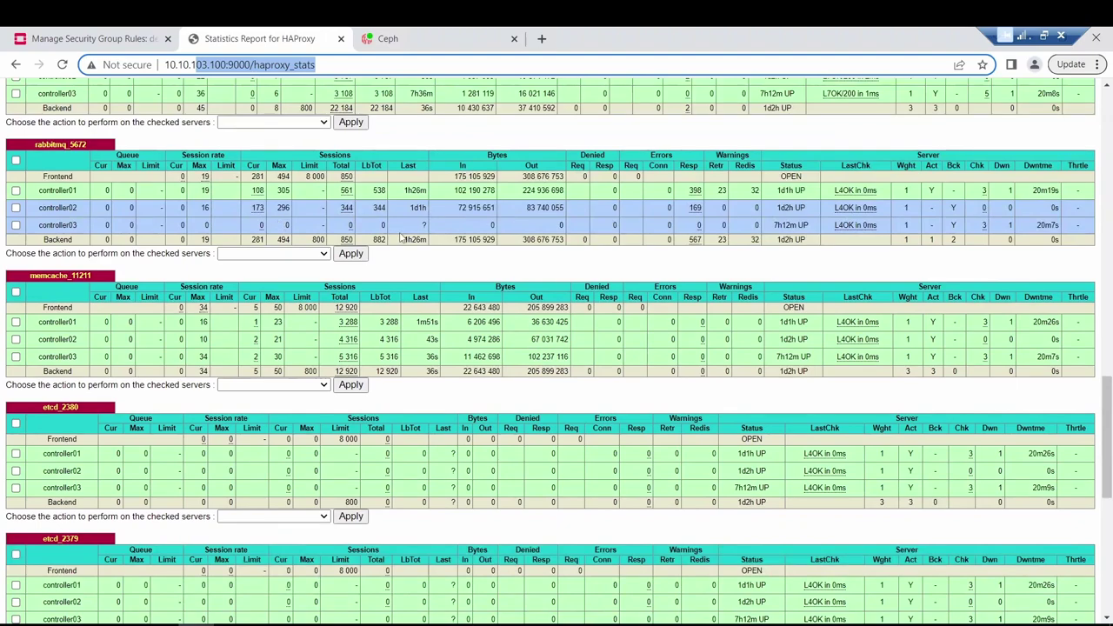
pyautogui.scroll(2, 400, 237)
pyautogui.scroll(2, 401, 236)
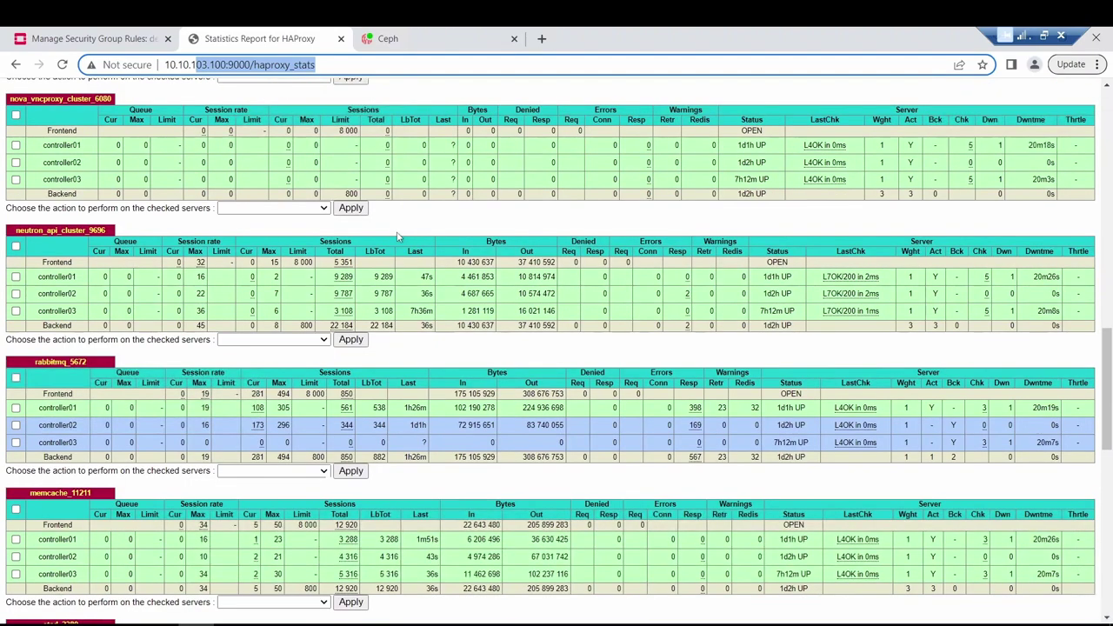
pyautogui.scroll(5, 718, 249)
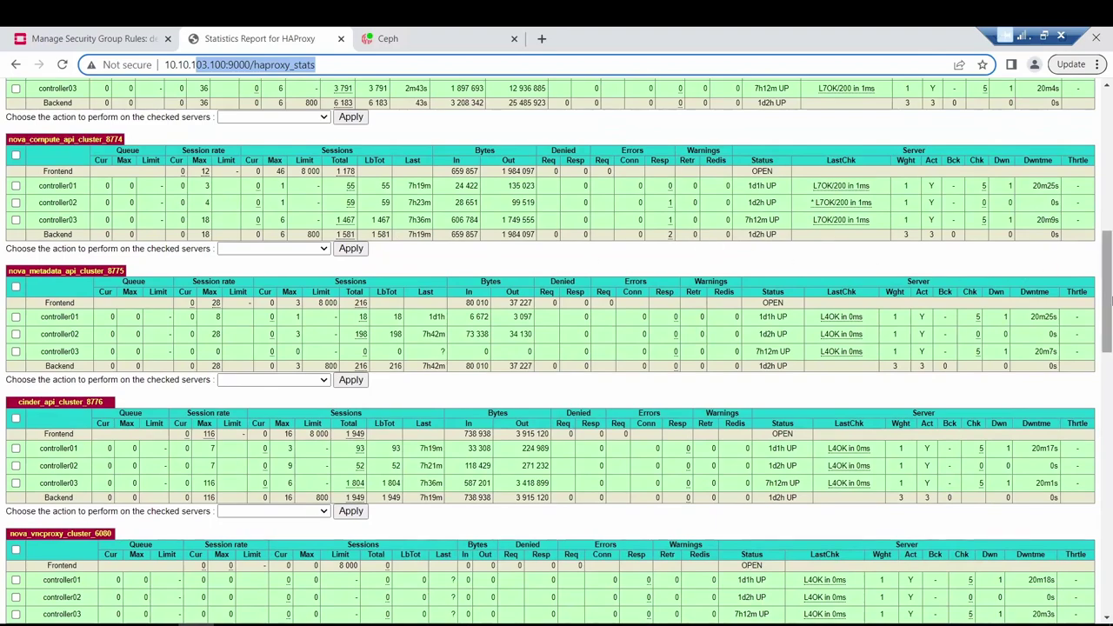
pyautogui.moveTo(1107, 292); pyautogui.dragTo(1107, 180)
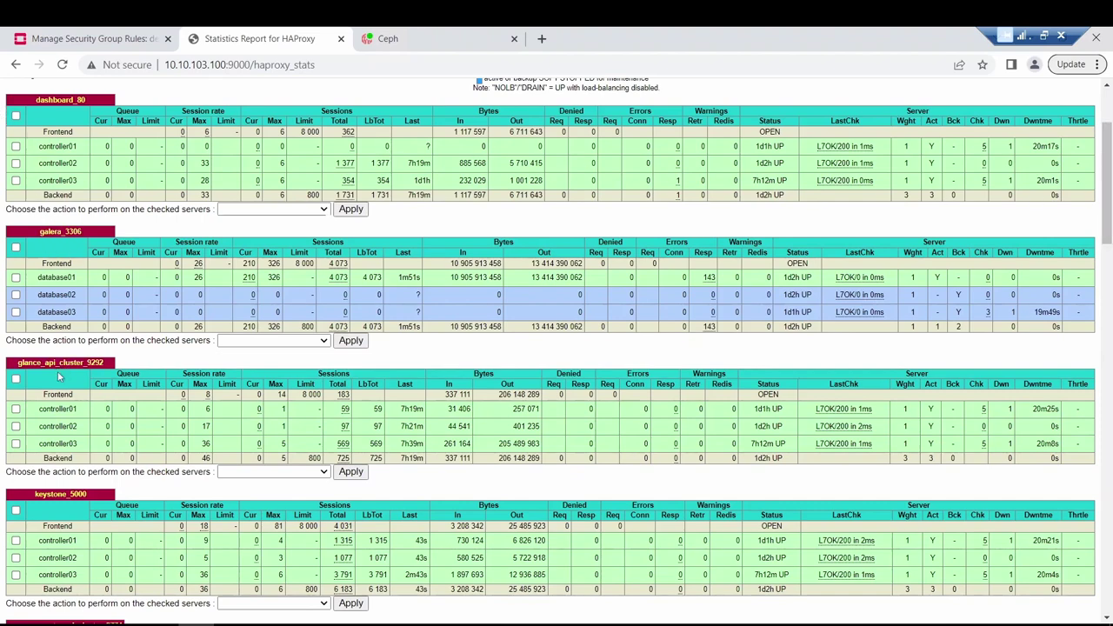
# Review the HAProxy service clusters from glance_api_cluster_9292 down to memcache_11211, examining the status of their controller backends.
pyautogui.scroll(-2, 71, 377)
pyautogui.scroll(-1, 68, 482)
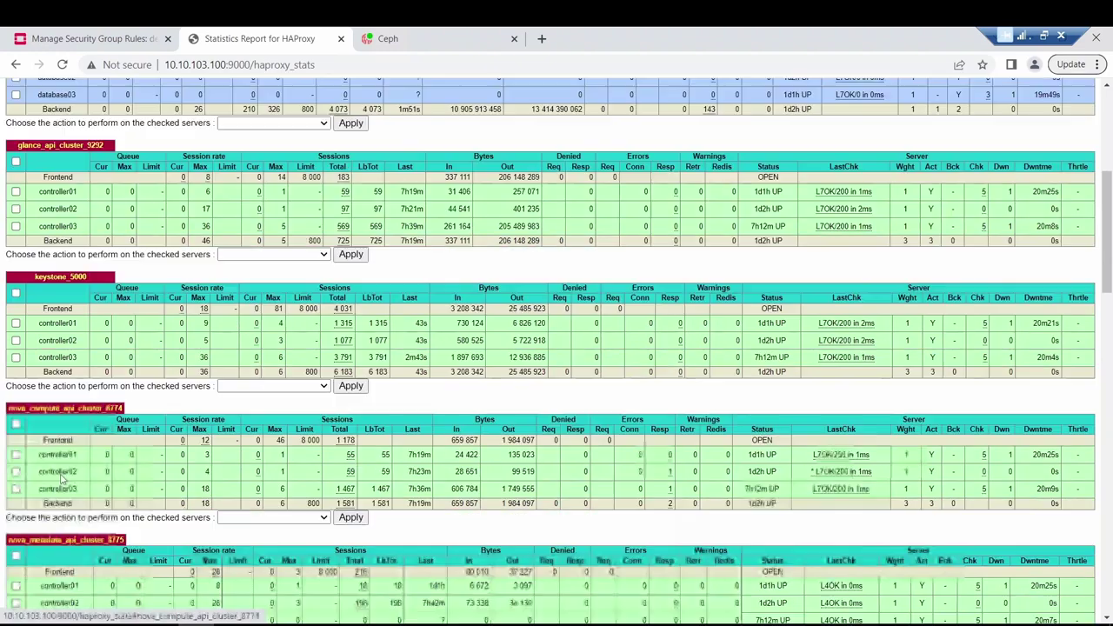
pyautogui.scroll(-2, 65, 474)
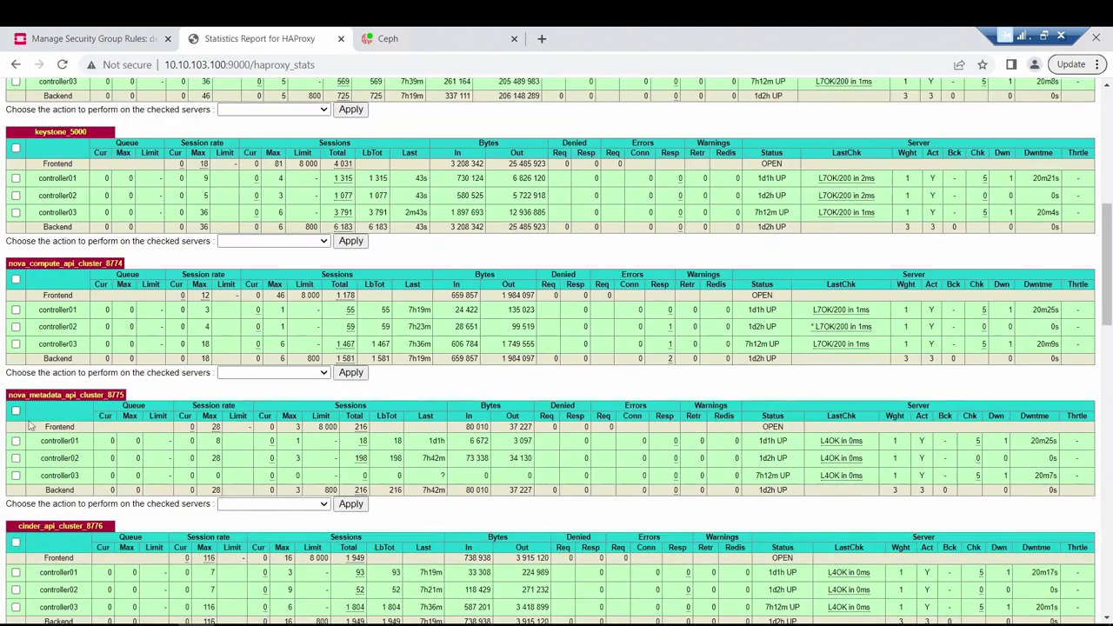
pyautogui.scroll(-1, 40, 414)
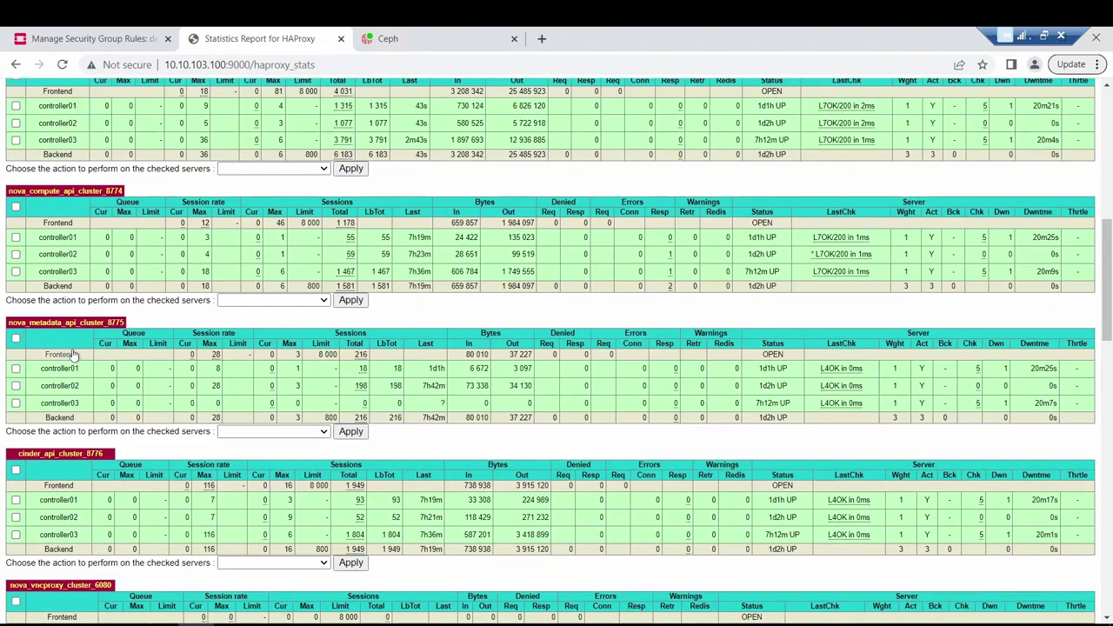
pyautogui.scroll(-2, 61, 479)
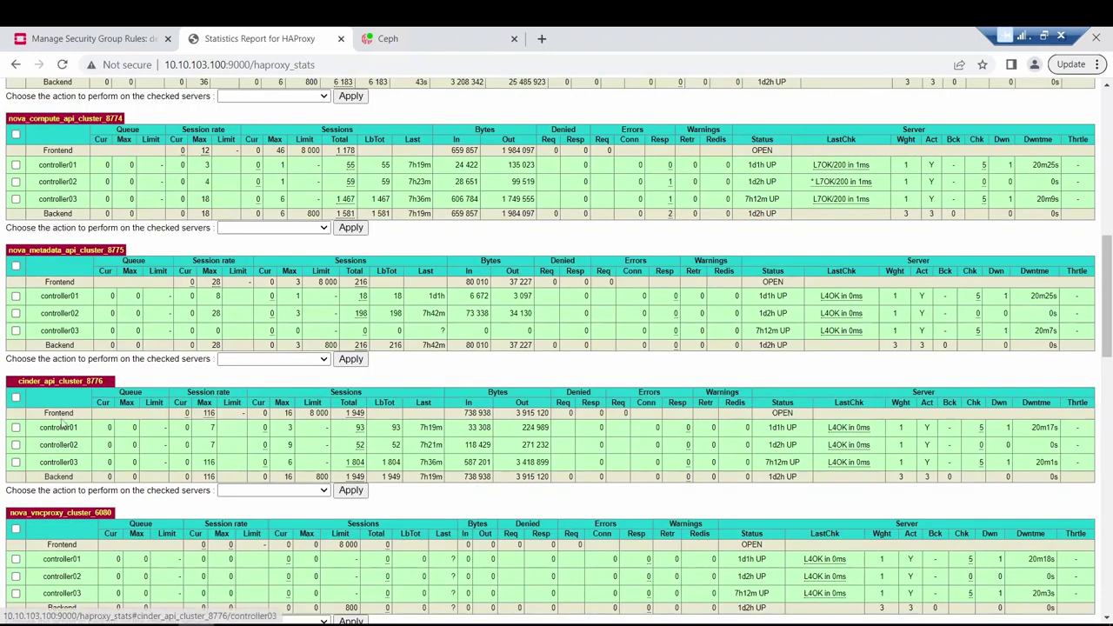
pyautogui.scroll(-1, 72, 432)
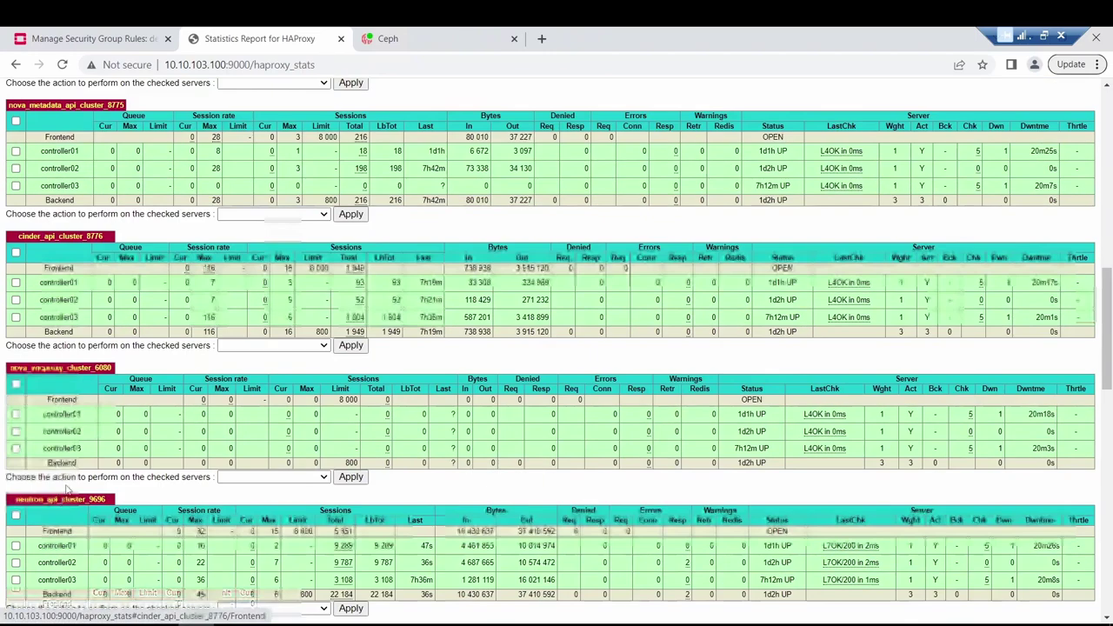
pyautogui.scroll(-3, 83, 479)
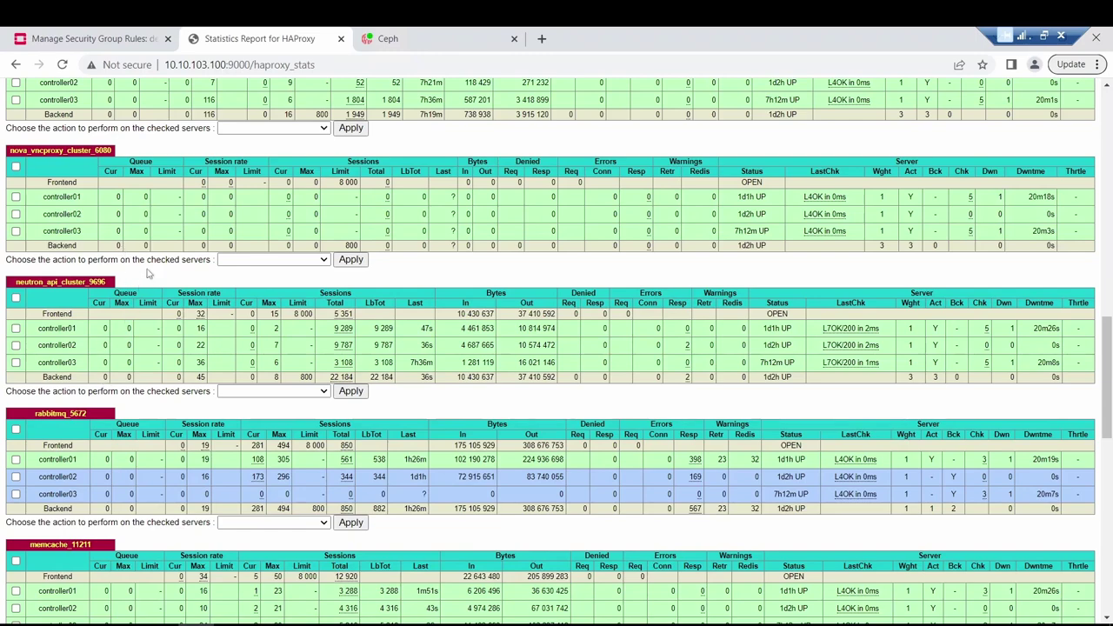
pyautogui.scroll(-1, 110, 424)
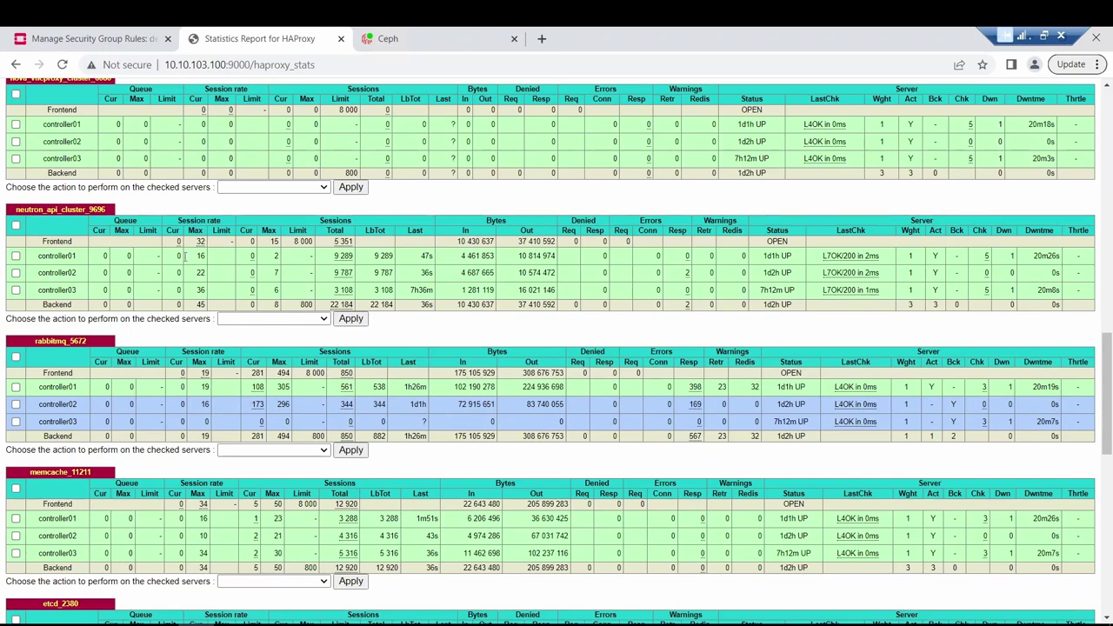
# Return to the dashboard_80 and galera_3306 clusters and highlight the last part of the report's address 10.10.103.100.
pyautogui.scroll(5, 187, 261)
pyautogui.scroll(4, 185, 261)
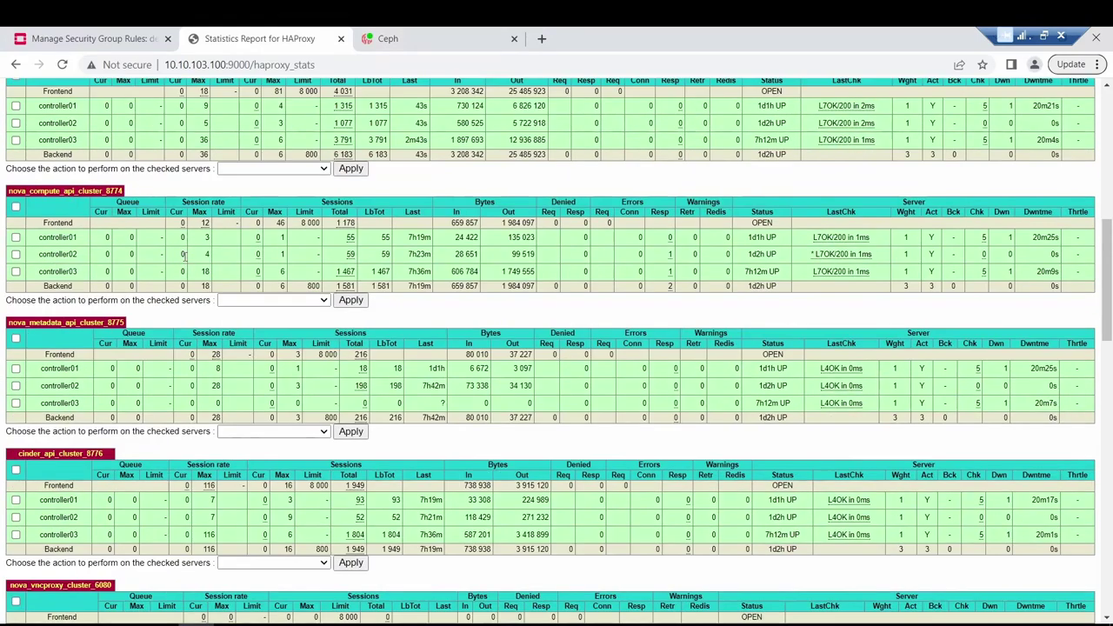
pyautogui.scroll(4, 184, 257)
pyautogui.scroll(4, 184, 256)
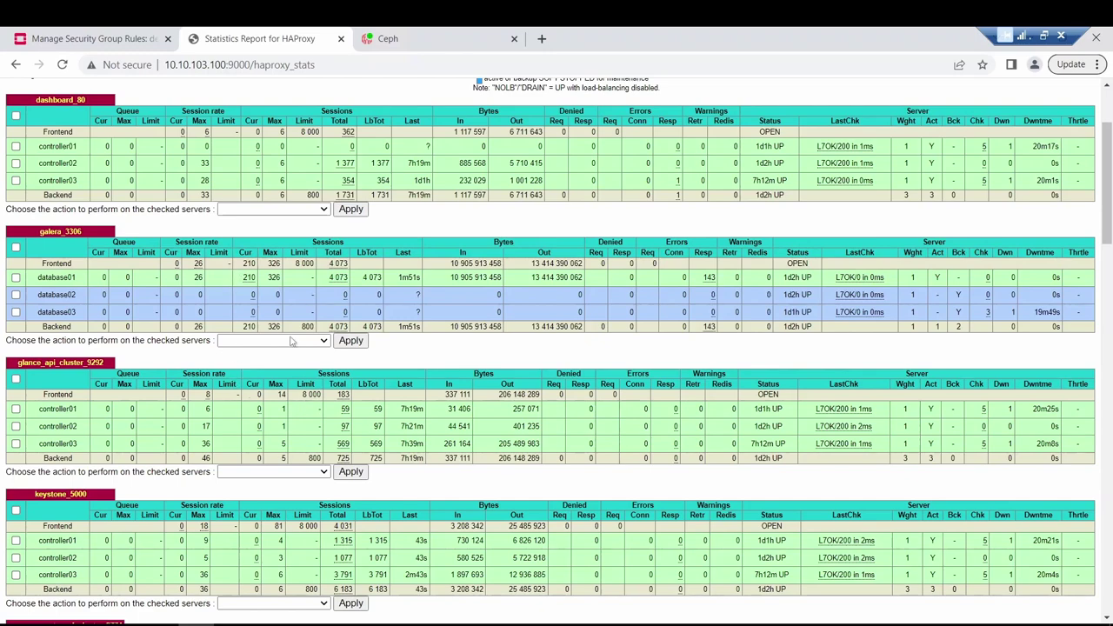
pyautogui.scroll(-2, 291, 341)
pyautogui.scroll(2, 286, 326)
pyautogui.doubleClick(221, 65)
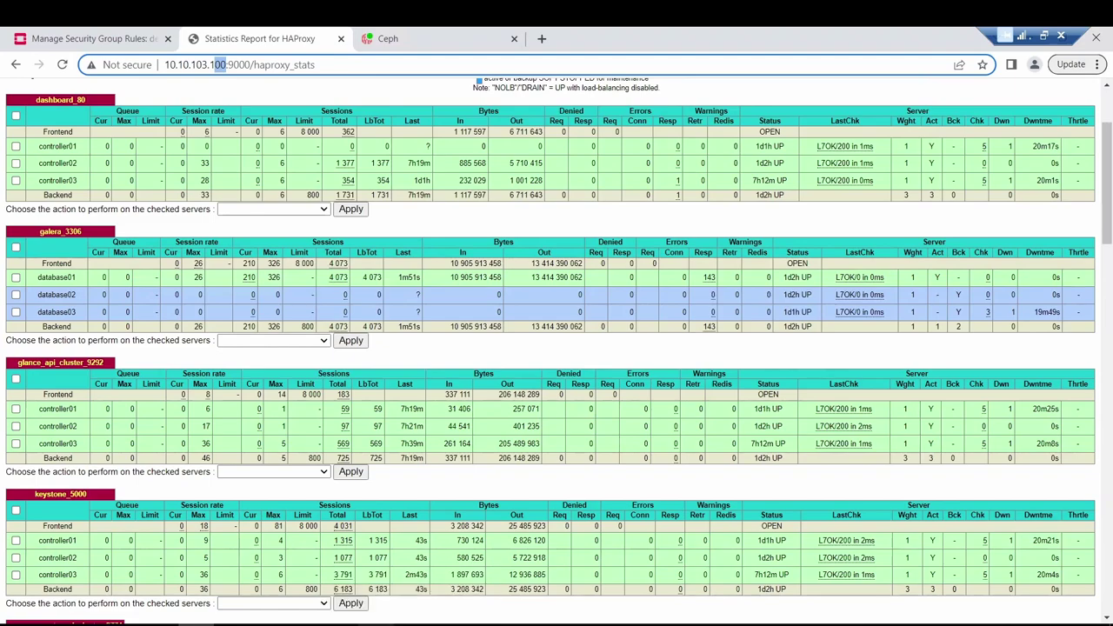
# Switch to the haproxy01 session in MobaXterm and list its network interface addresses with ip a.
pyautogui.hotkey('alt', 'Tab')
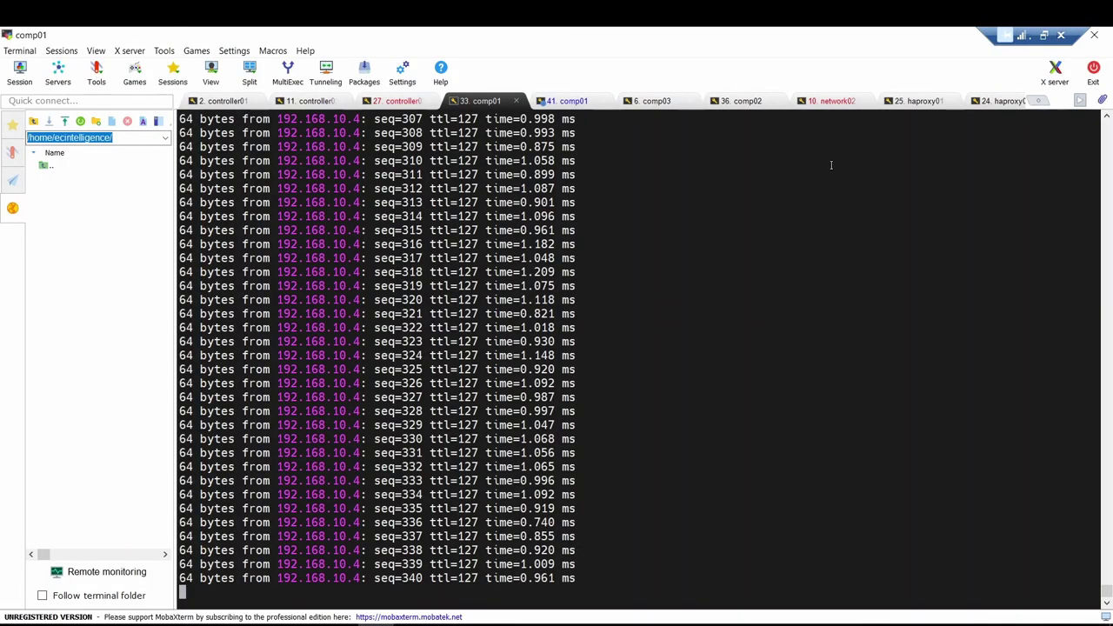
pyautogui.click(919, 101)
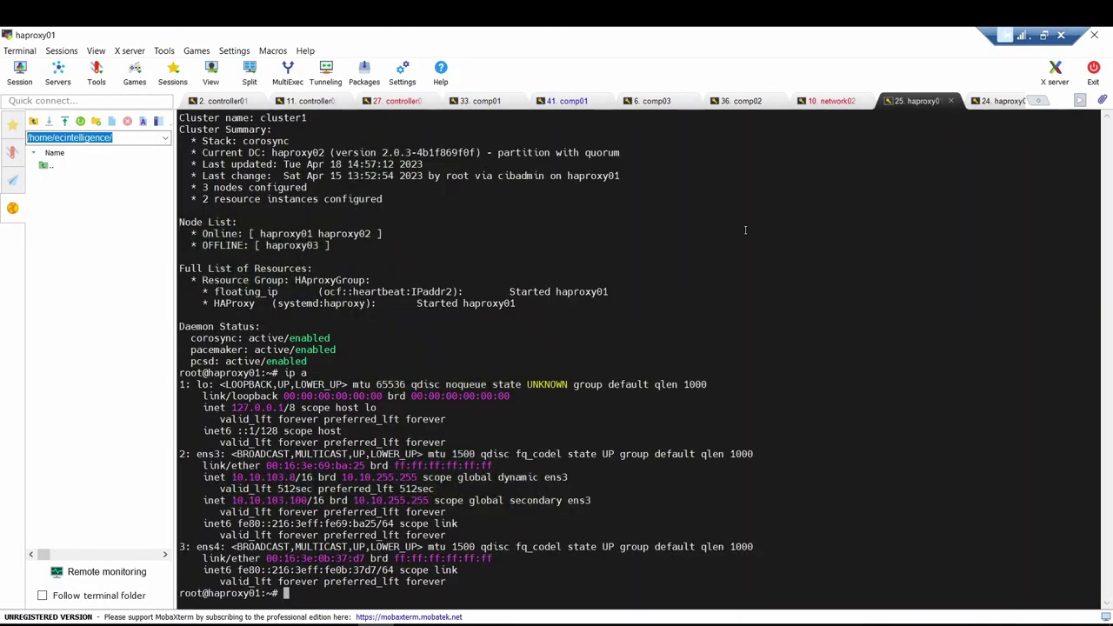
pyautogui.press('Return')
pyautogui.press('Return')
pyautogui.press('Return')
pyautogui.press('Return')
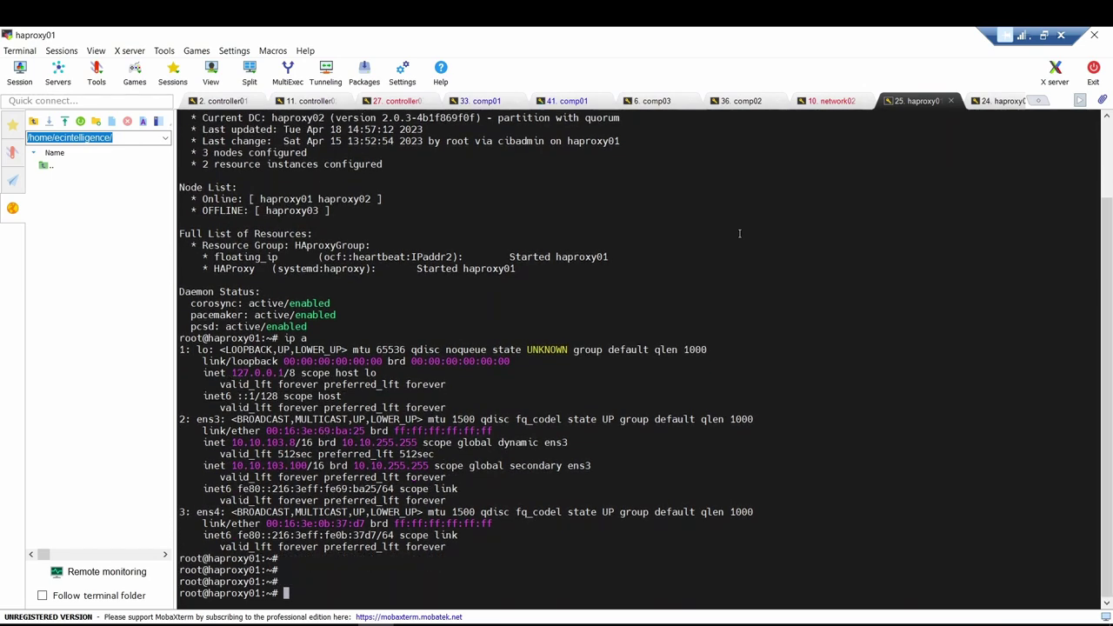
pyautogui.write('ip a')
pyautogui.press('Return')
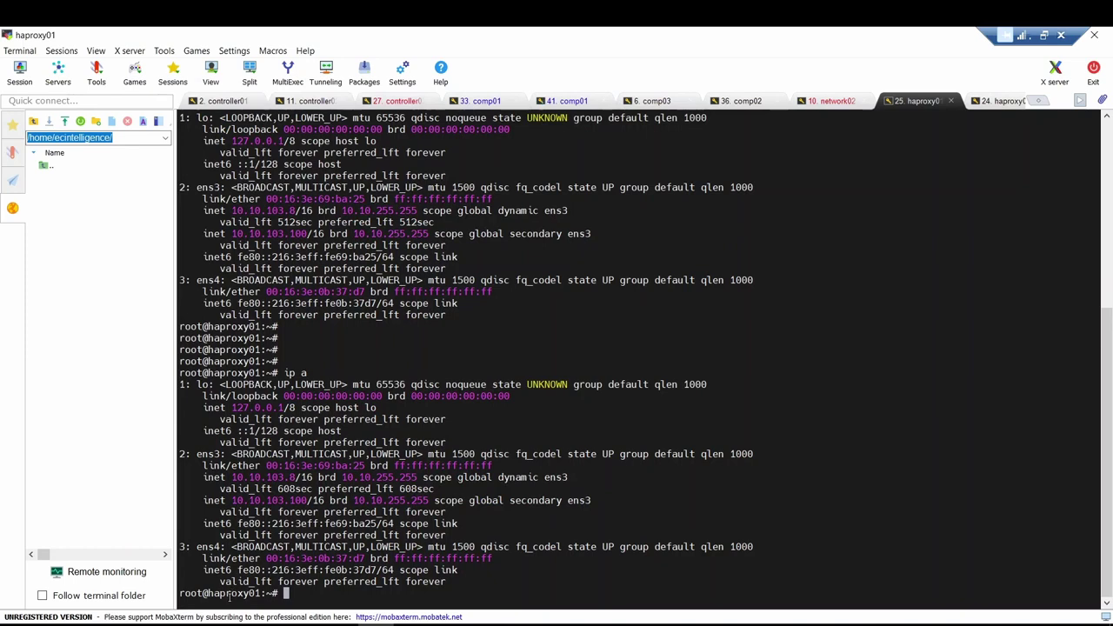
# Run pcs status on haproxy01 and examine the online and offline nodes and the node hosting the floating_ip resource.
pyautogui.doubleClick(232, 595)
pyautogui.click(331, 594)
pyautogui.write('pcs status')
pyautogui.press('Return')
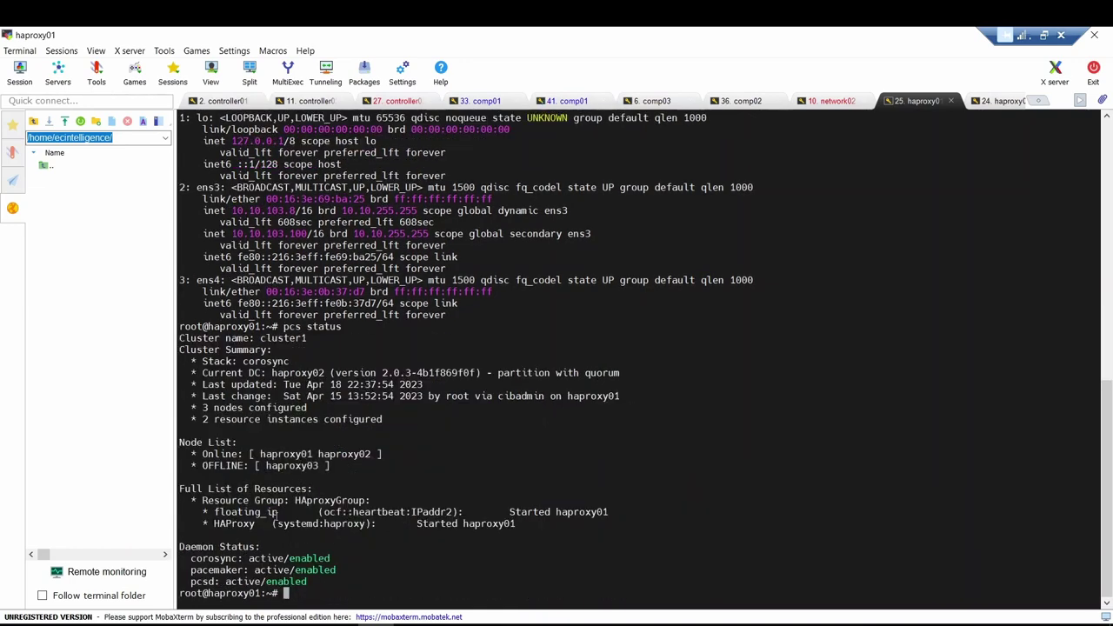
pyautogui.doubleClick(292, 465)
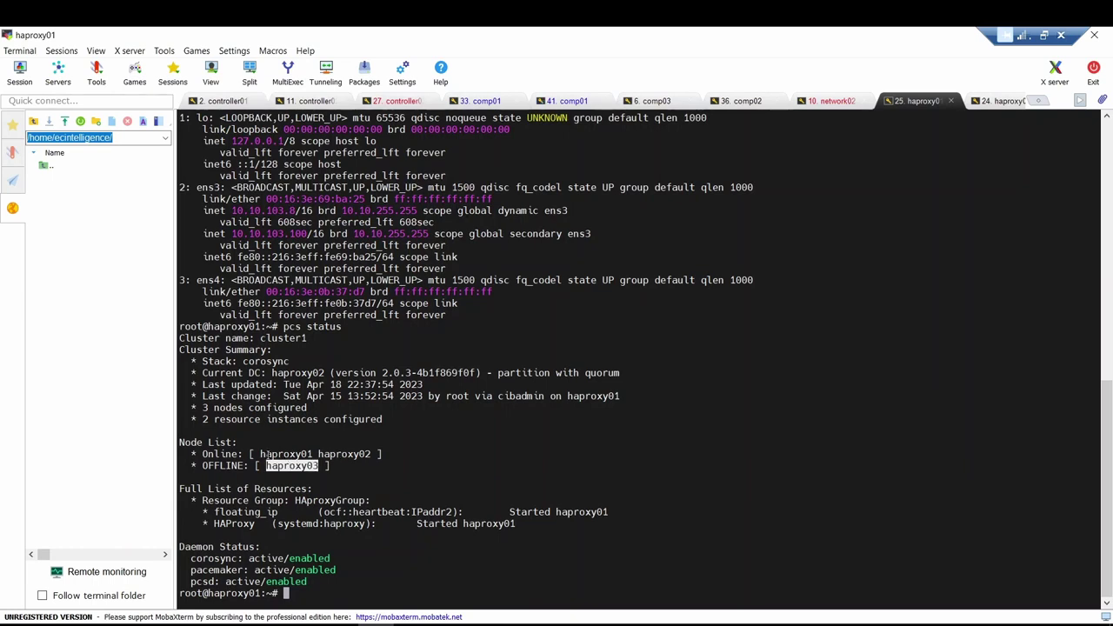
pyautogui.moveTo(267, 454); pyautogui.dragTo(370, 450)
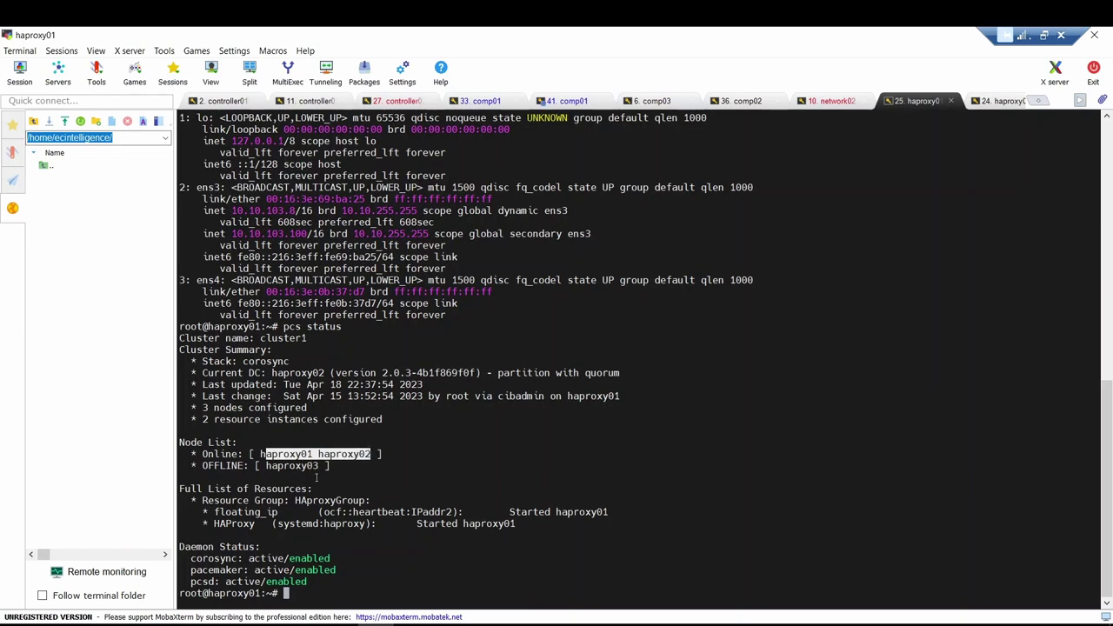
pyautogui.doubleClick(577, 512)
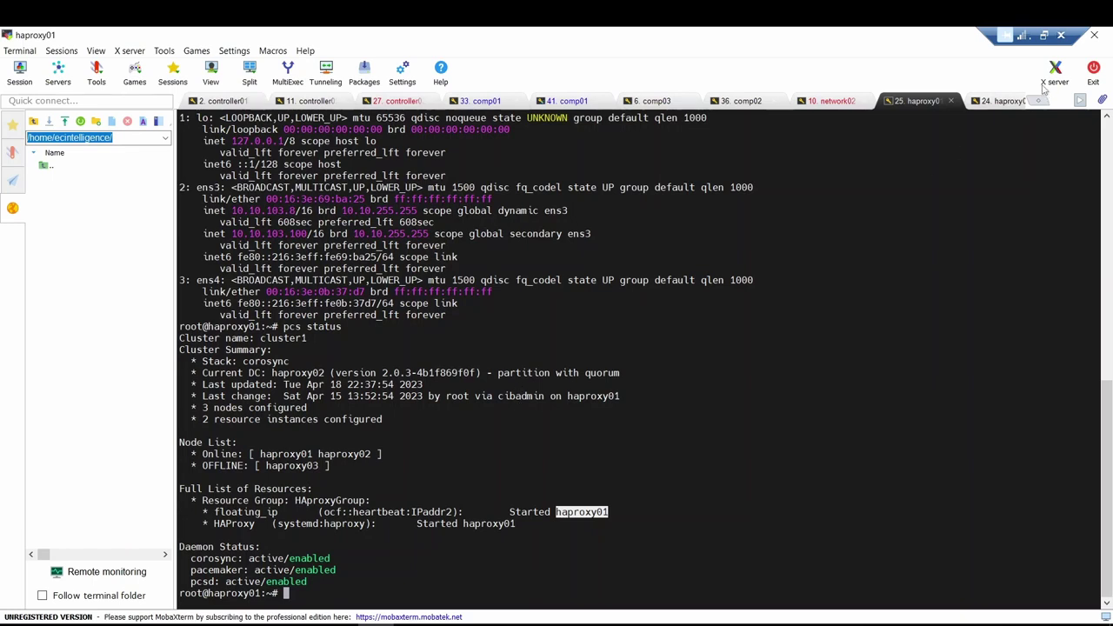
# Switch from the remote desktop to the ECI LABS portal and stop the CONTROLLER_UBUNTU20_2 machine.
pyautogui.click(1027, 37)
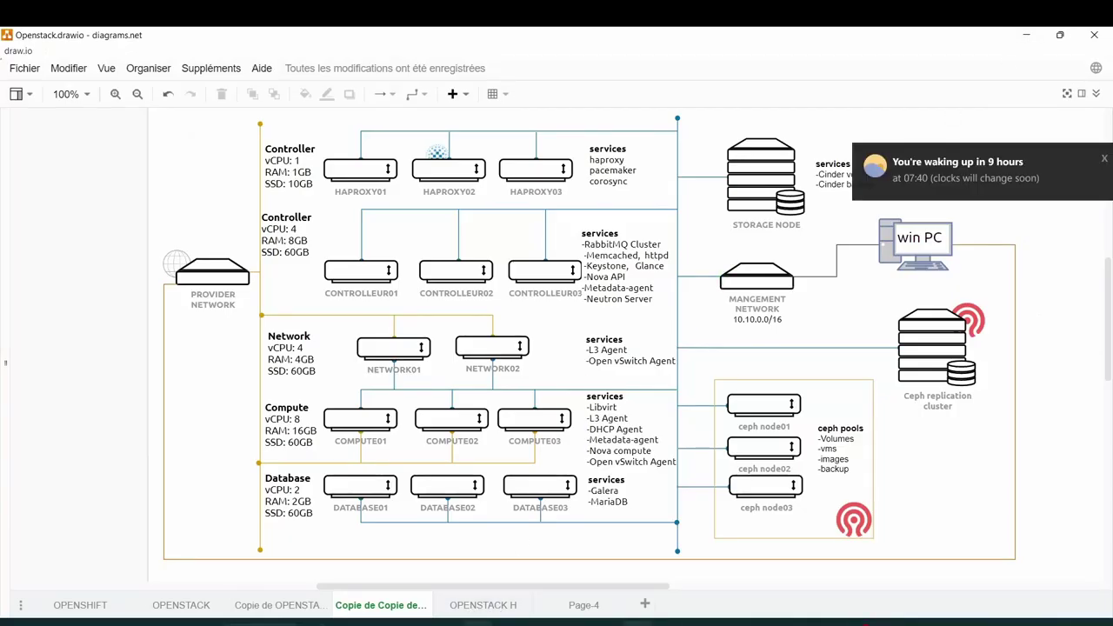
pyautogui.moveTo(495, 615)
pyautogui.click(481, 559)
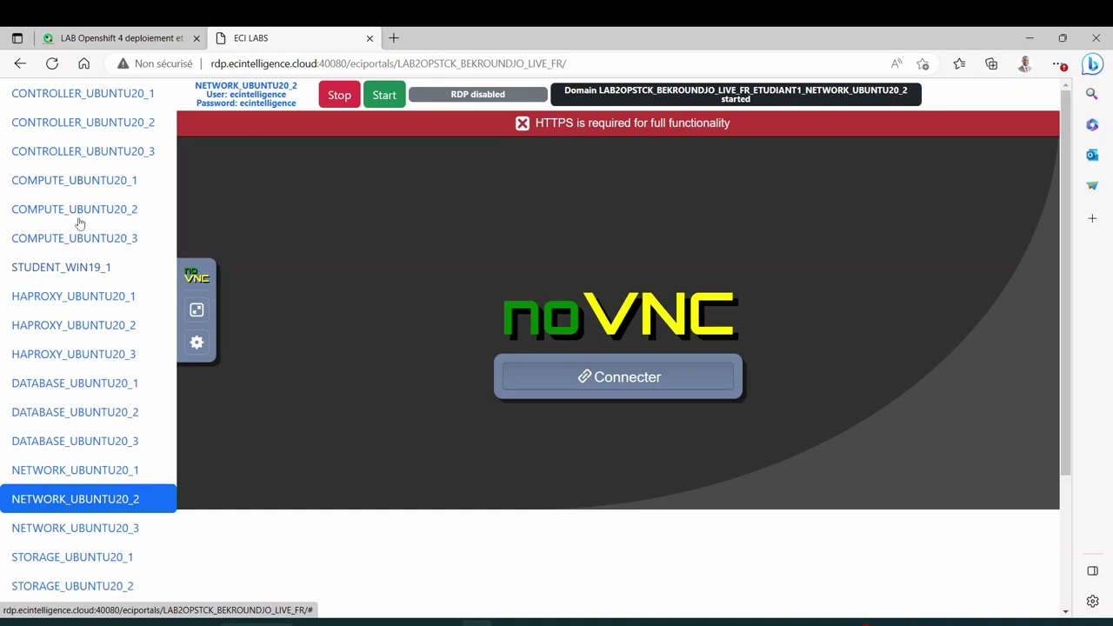
pyautogui.click(80, 127)
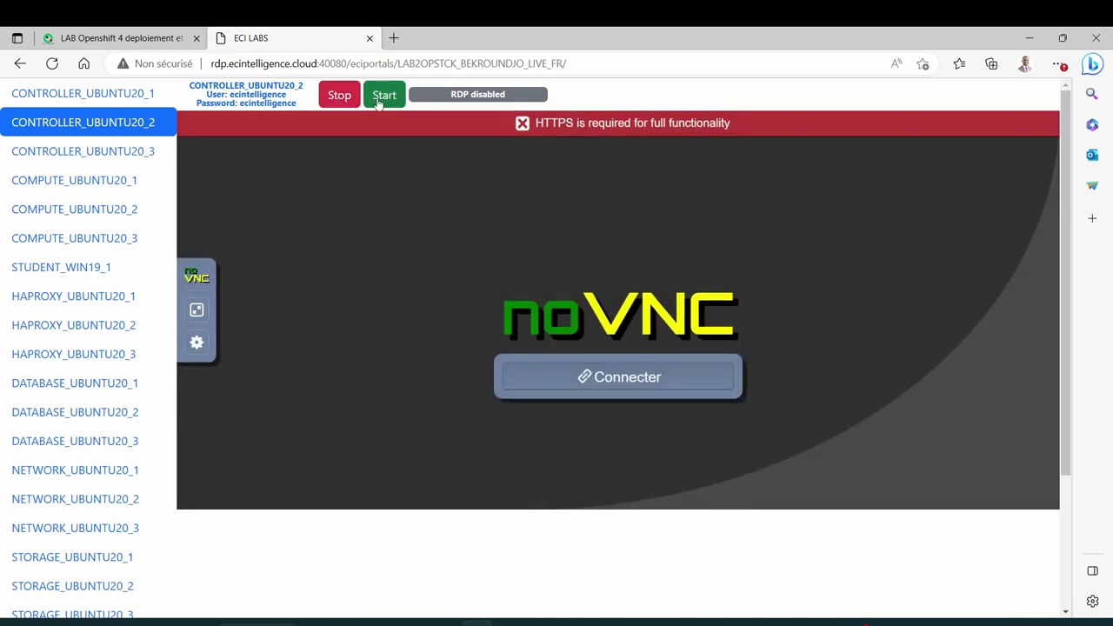
pyautogui.click(341, 96)
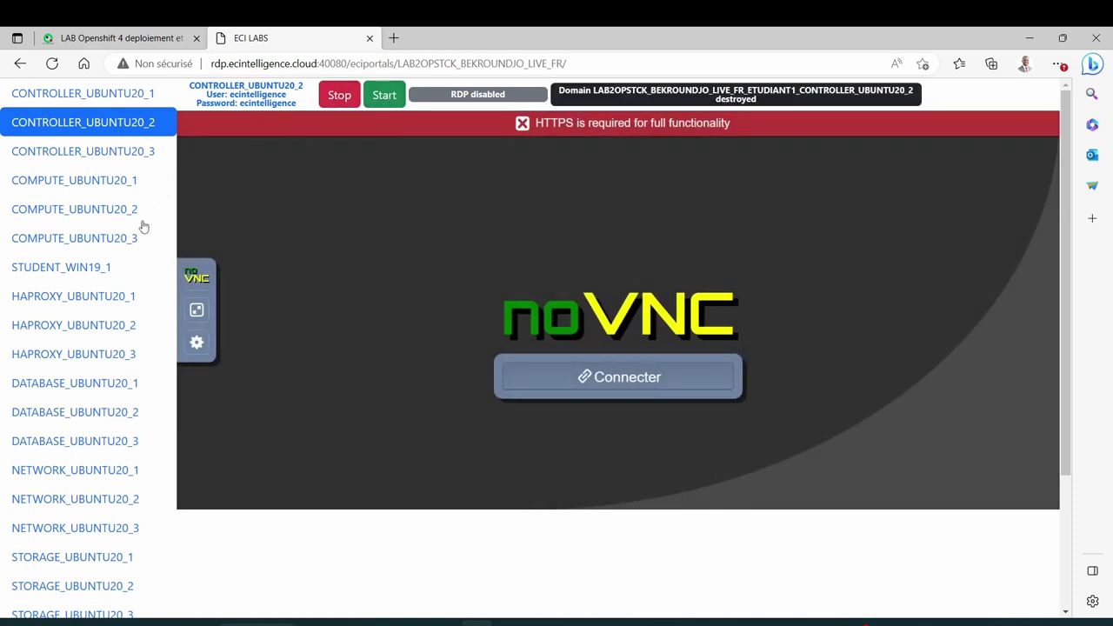
# Connect to the HAPROXY_UBUNTU20_1 console to identify the machine, and stop it.
pyautogui.click(99, 303)
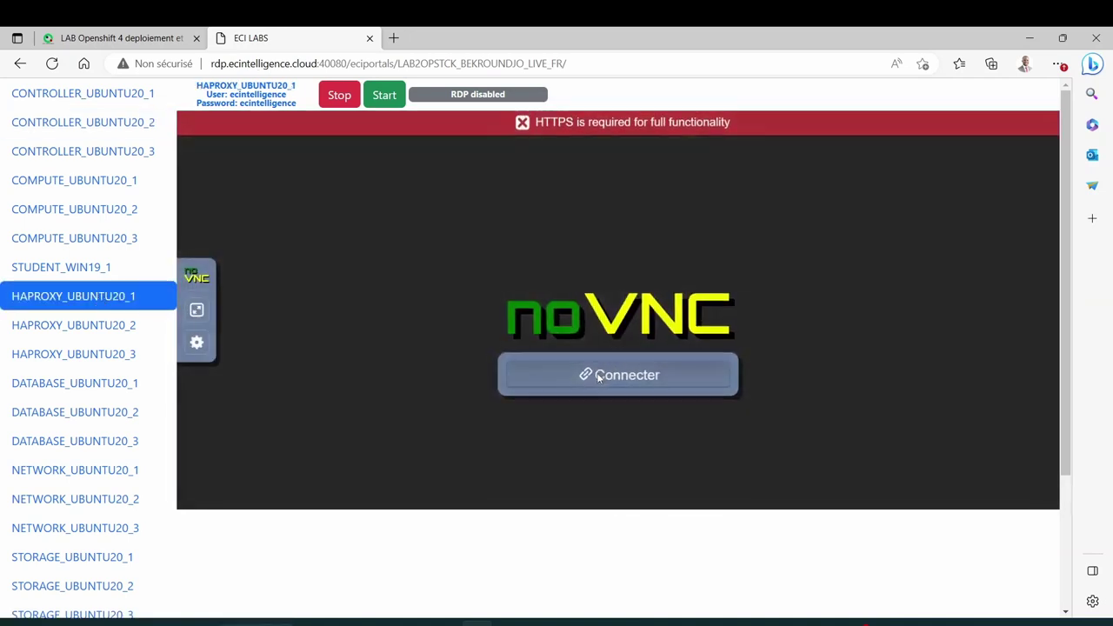
pyautogui.click(598, 374)
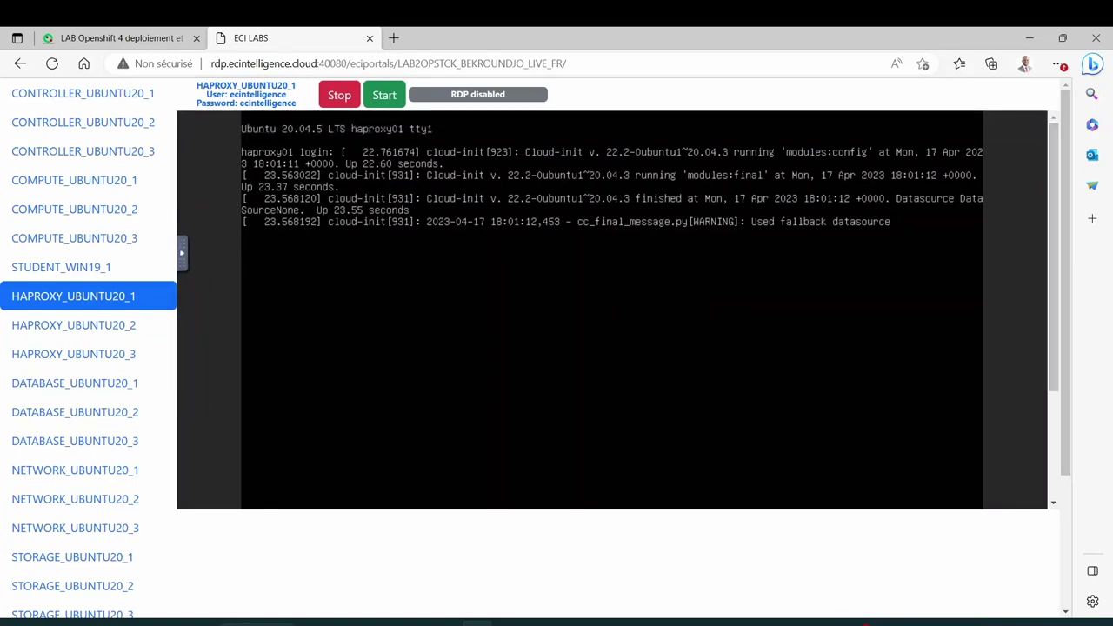
pyautogui.click(339, 97)
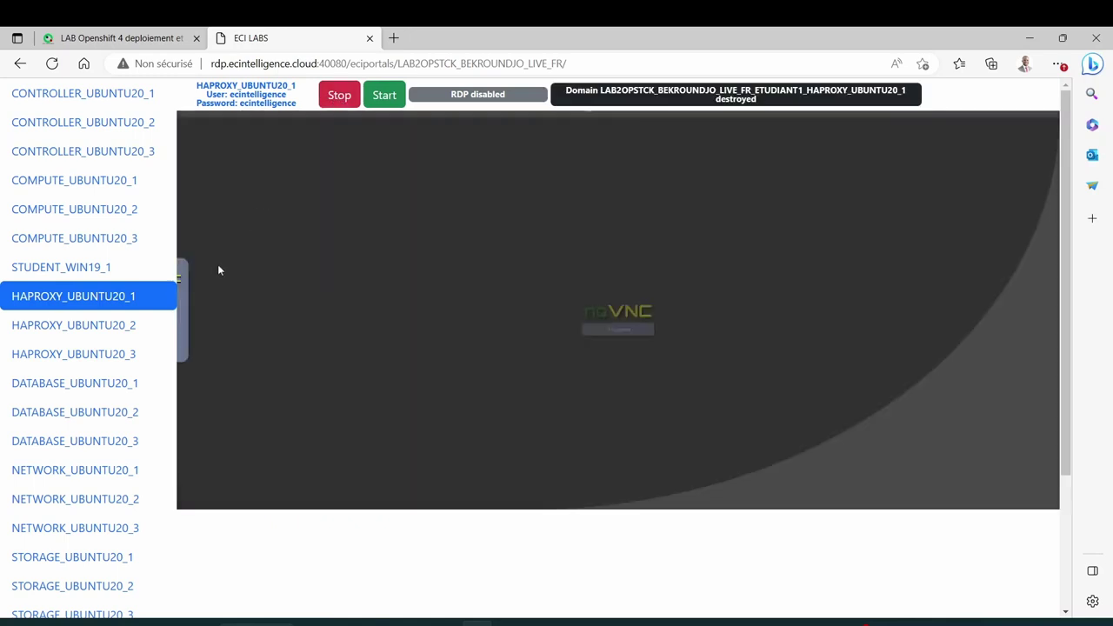
# Stop the DATABASE_UBUNTU20_3 machine in the lab portal.
pyautogui.click(80, 442)
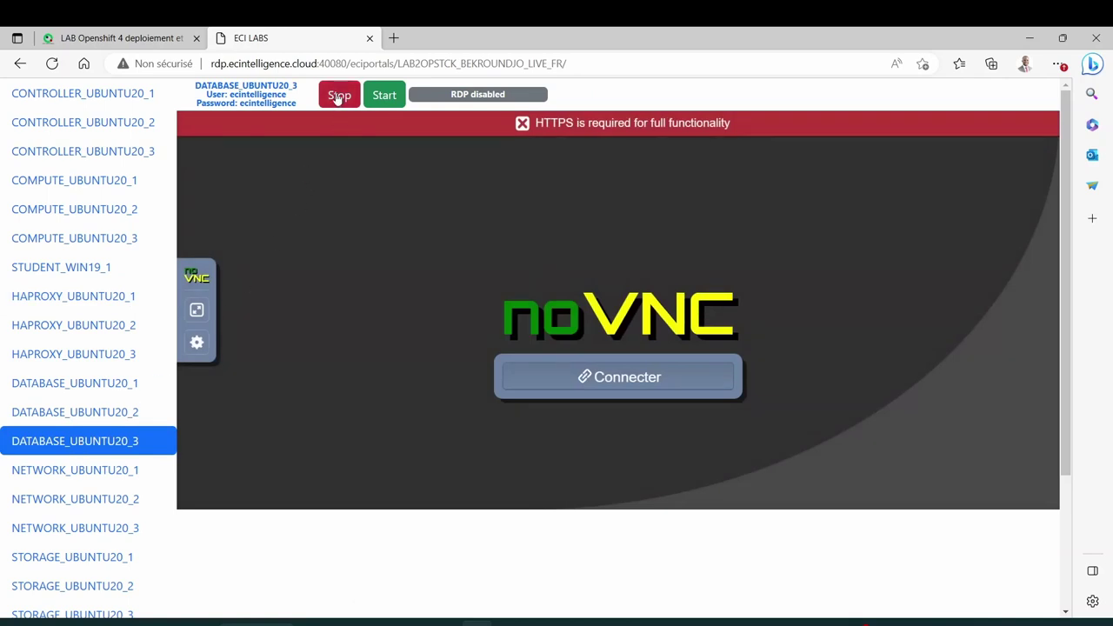
pyautogui.click(337, 96)
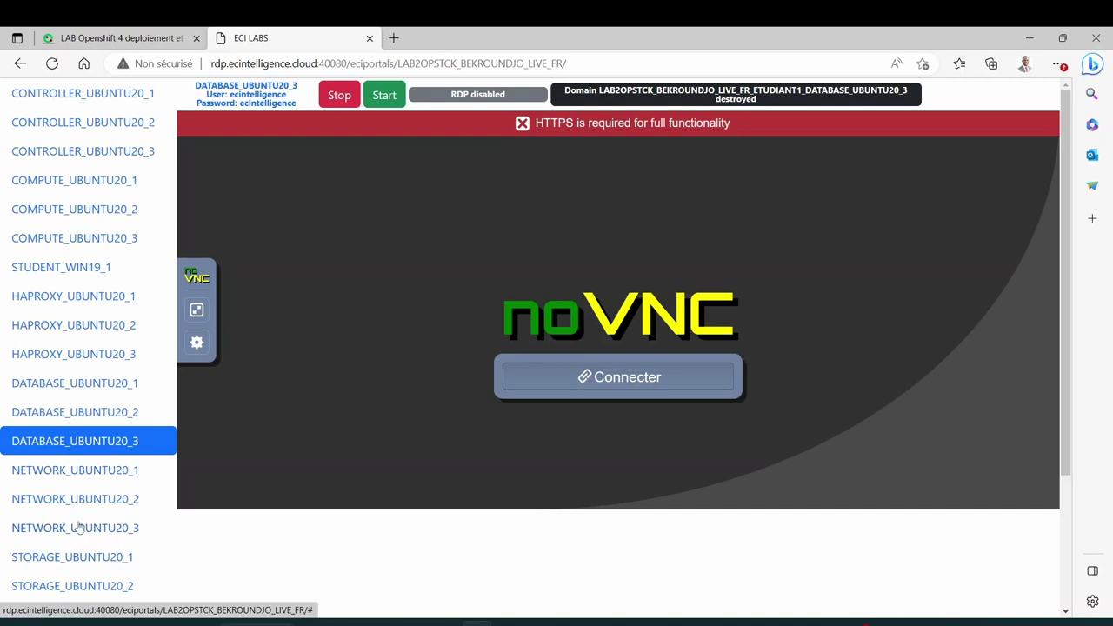
pyautogui.scroll(-1, 83, 513)
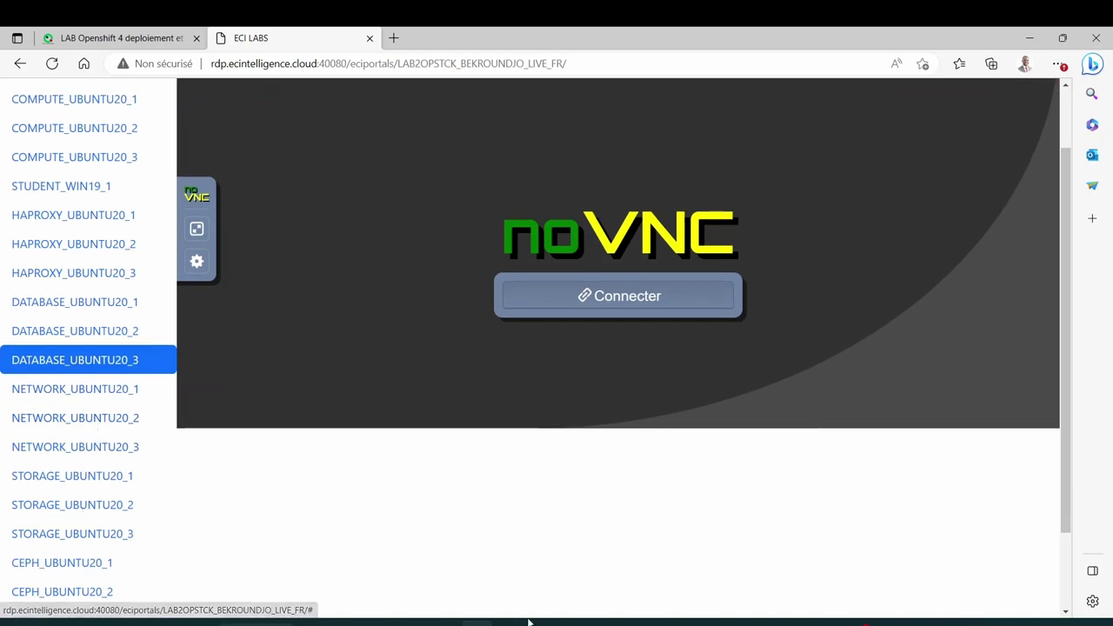
# Check the network nodes in the OpenStack architecture diagram and stop the NETWORK_UBUNTU20_2 and NETWORK_UBUNTU20_1 machines in the lab portal.
pyautogui.click(638, 623)
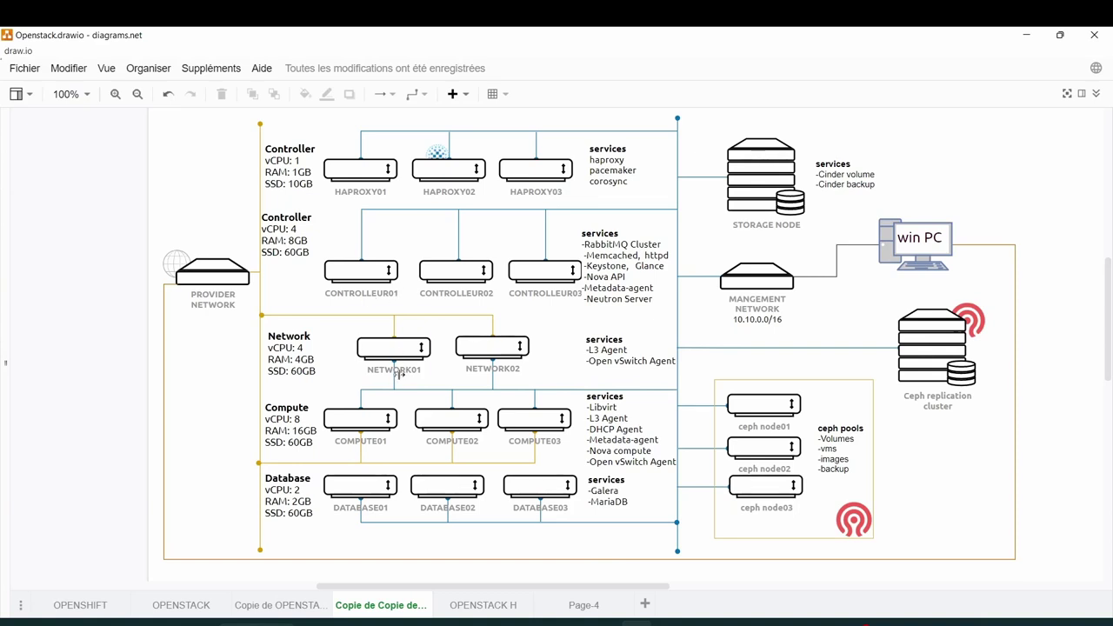
pyautogui.click(1024, 35)
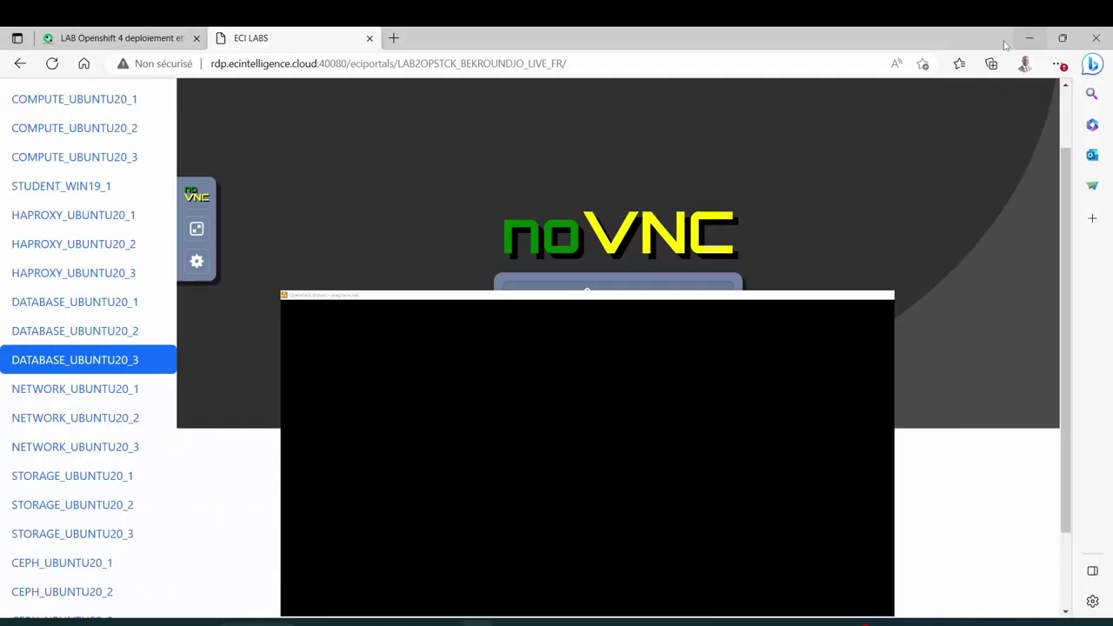
pyautogui.click(66, 392)
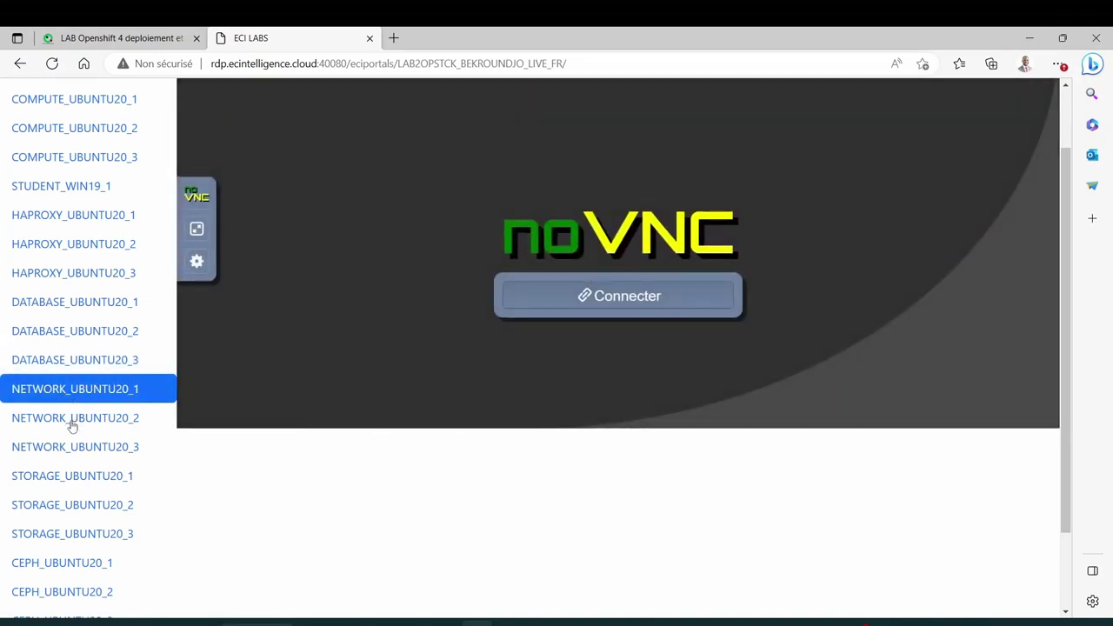
pyautogui.click(72, 422)
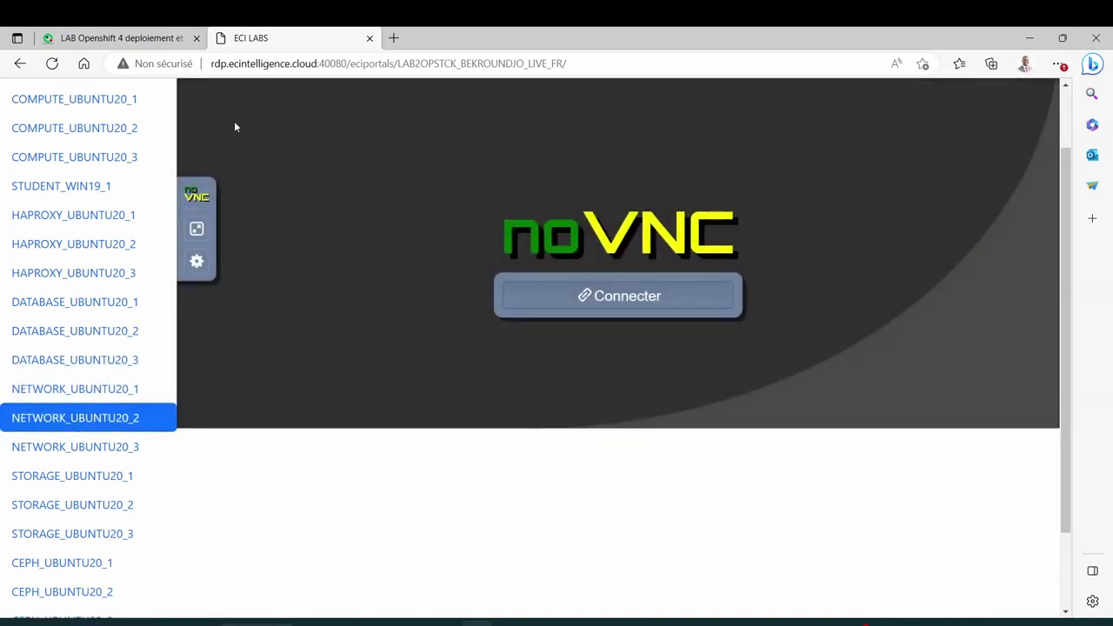
pyautogui.moveTo(1066, 216); pyautogui.dragTo(1070, 145)
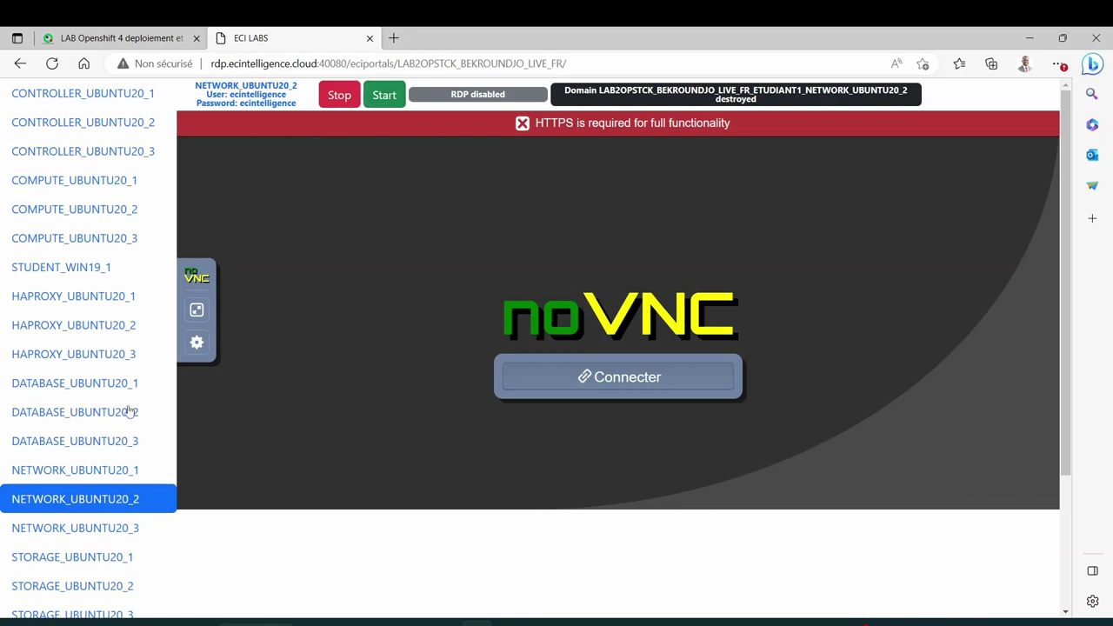
pyautogui.click(83, 474)
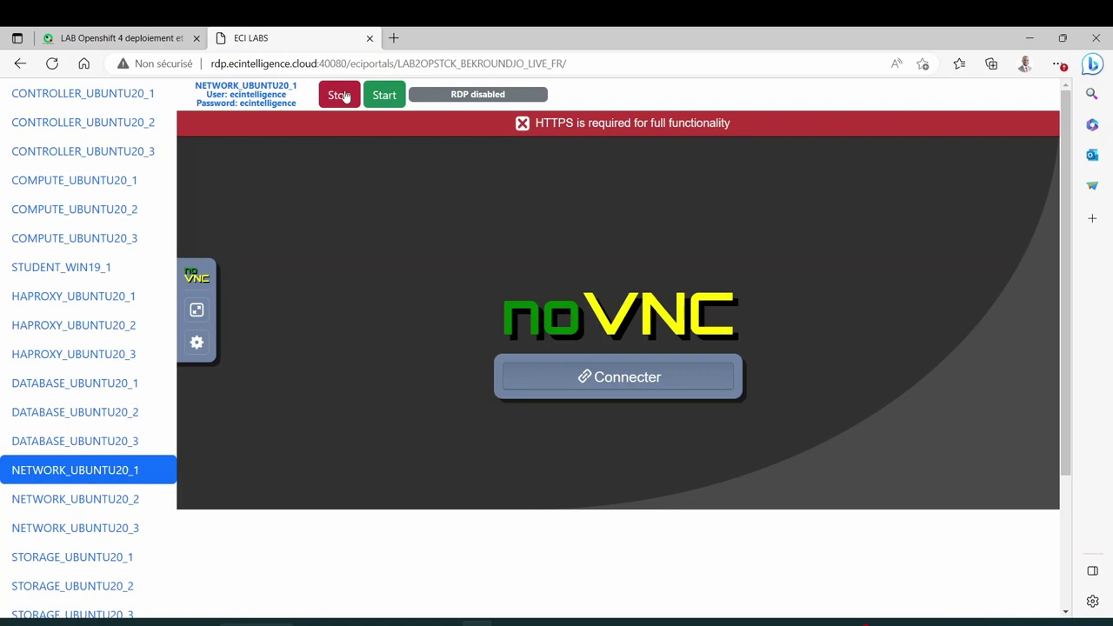
pyautogui.click(345, 96)
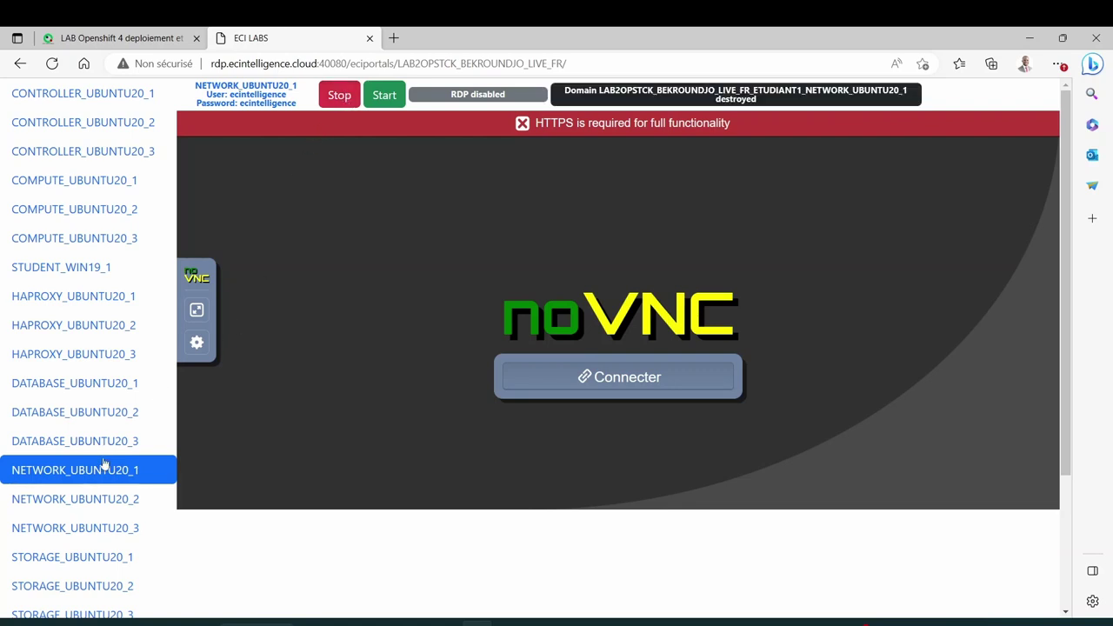
# Switch from the lab portal to the remote desktop's MobaXterm and bring up the haproxy02 terminal session.
pyautogui.scroll(-2, 120, 394)
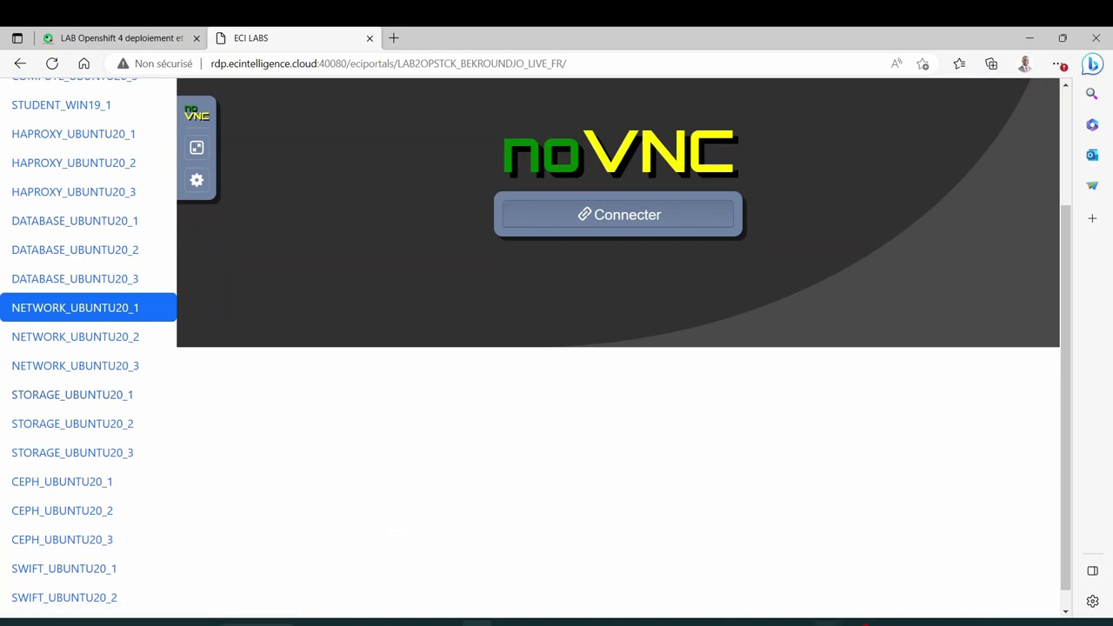
pyautogui.click(825, 623)
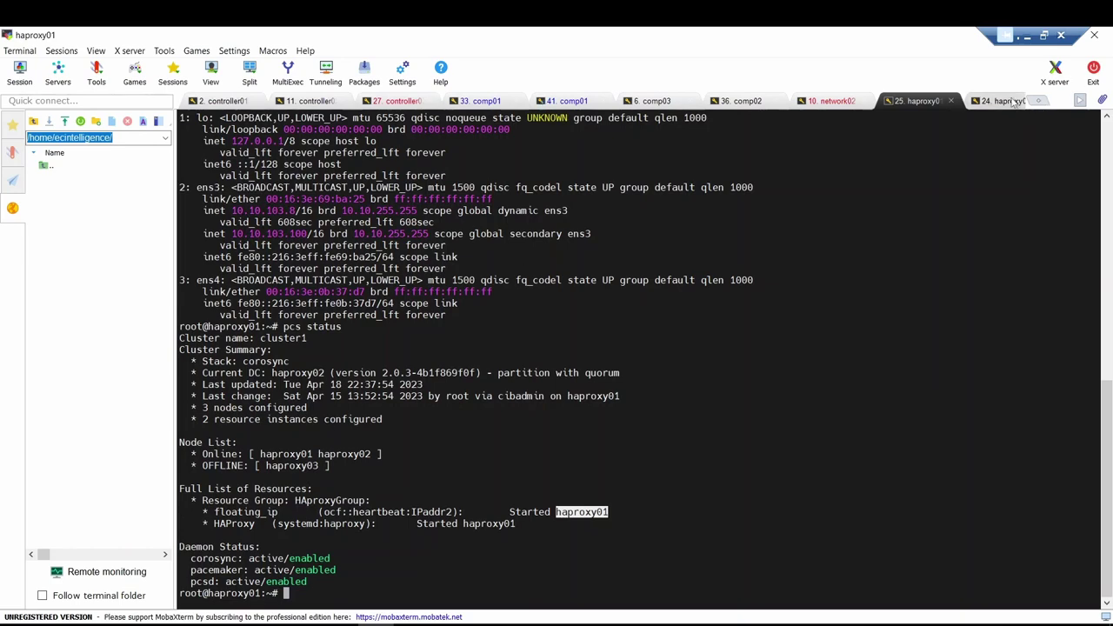
pyautogui.click(1081, 102)
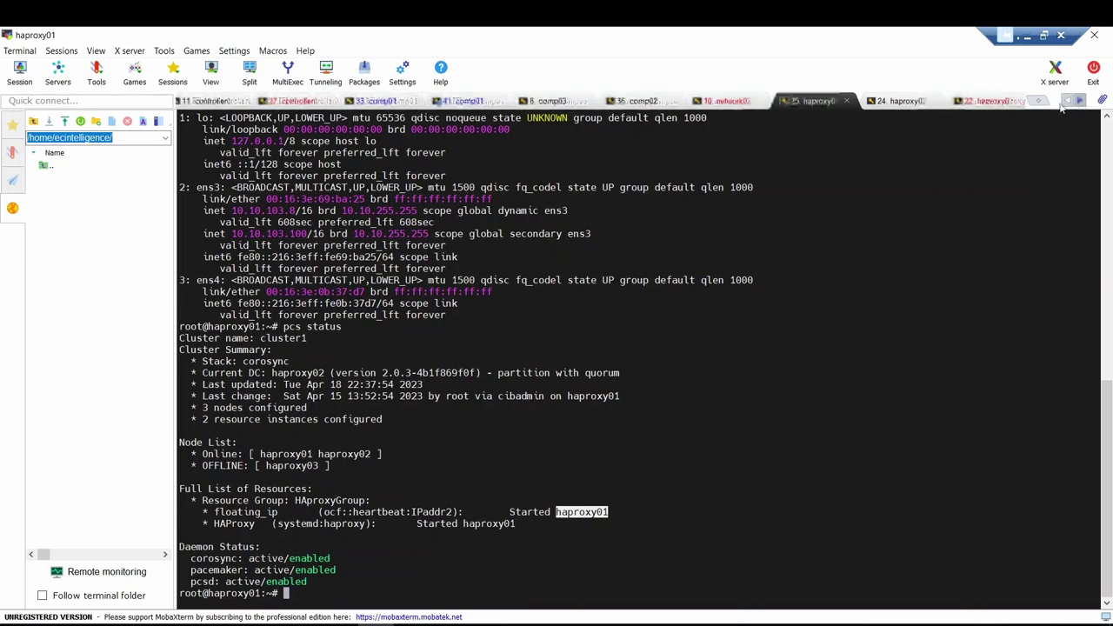
pyautogui.click(901, 102)
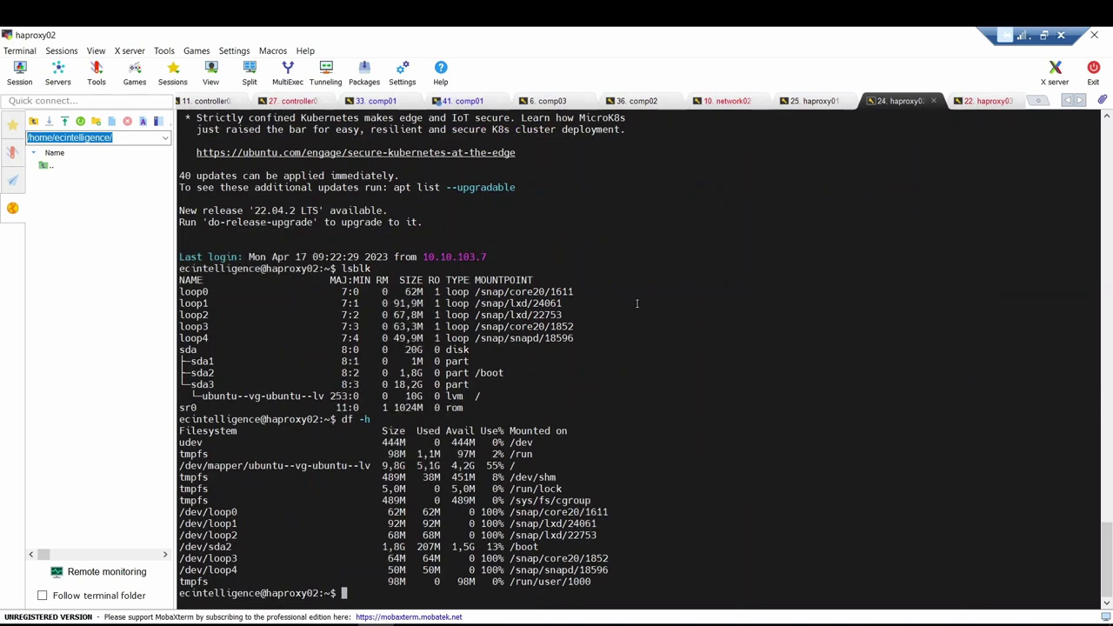
pyautogui.press('Return')
pyautogui.press('Return')
pyautogui.press('Return')
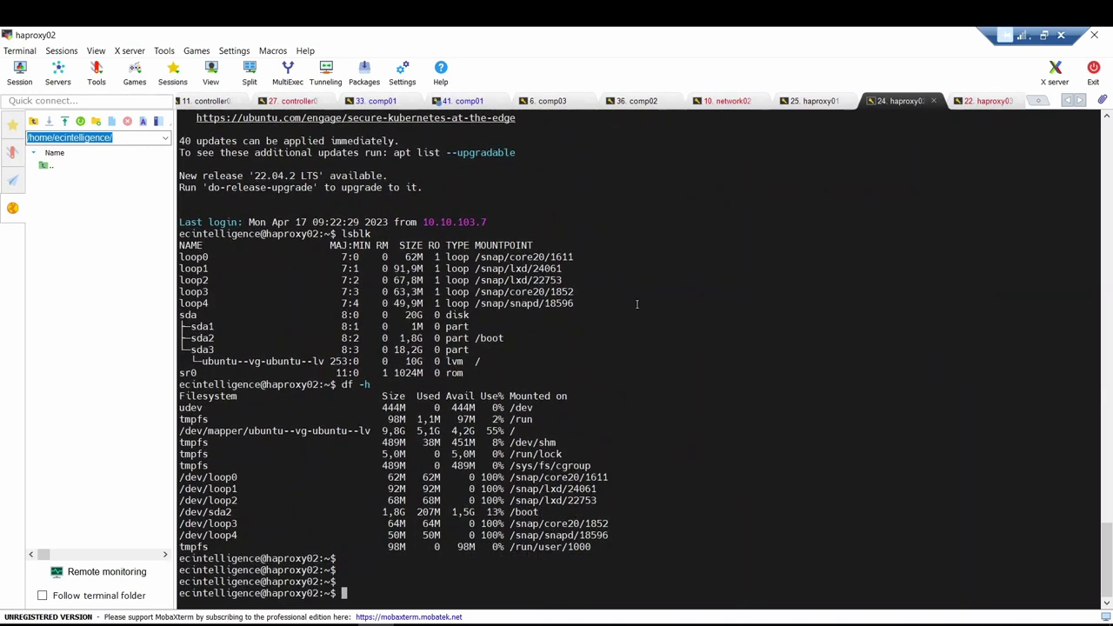
# Become root on haproxy02 with "sudo su -", entering the sudo password.
pyautogui.press('Up')
pyautogui.press('Up')
pyautogui.press('BackSpace')
pyautogui.press('BackSpace')
pyautogui.press('BackSpace')
pyautogui.press('BackSpace')
pyautogui.press('BackSpace')
pyautogui.press('BackSpace')
pyautogui.write('sudo su -')
pyautogui.press('Return')
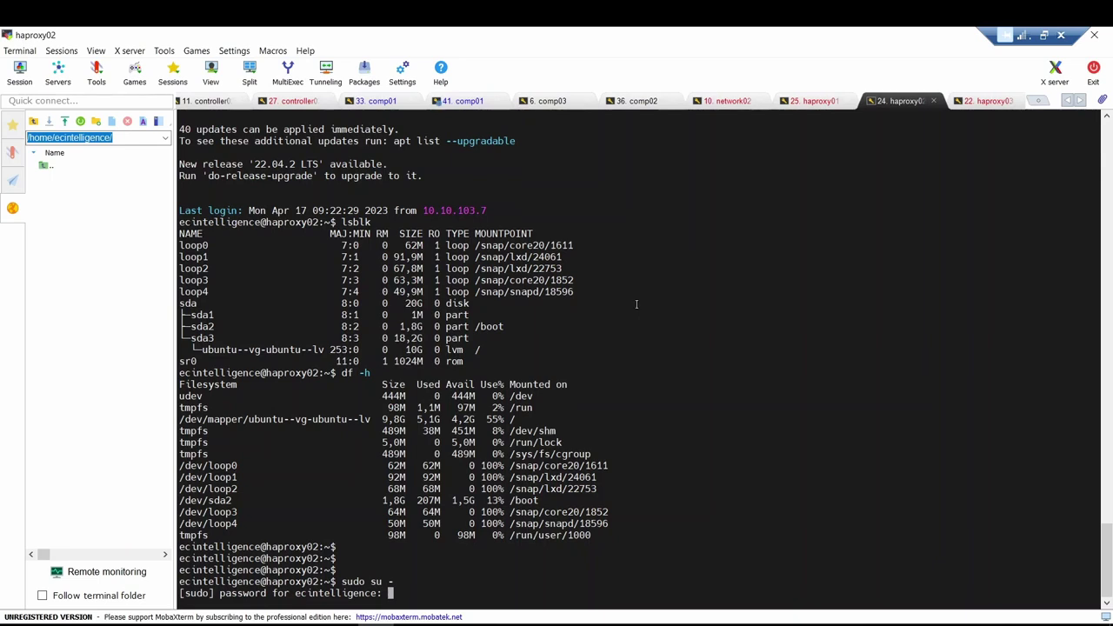
pyautogui.press('Return')
pyautogui.press('Return')
pyautogui.press('Return')
pyautogui.press('Return')
pyautogui.press('Return')
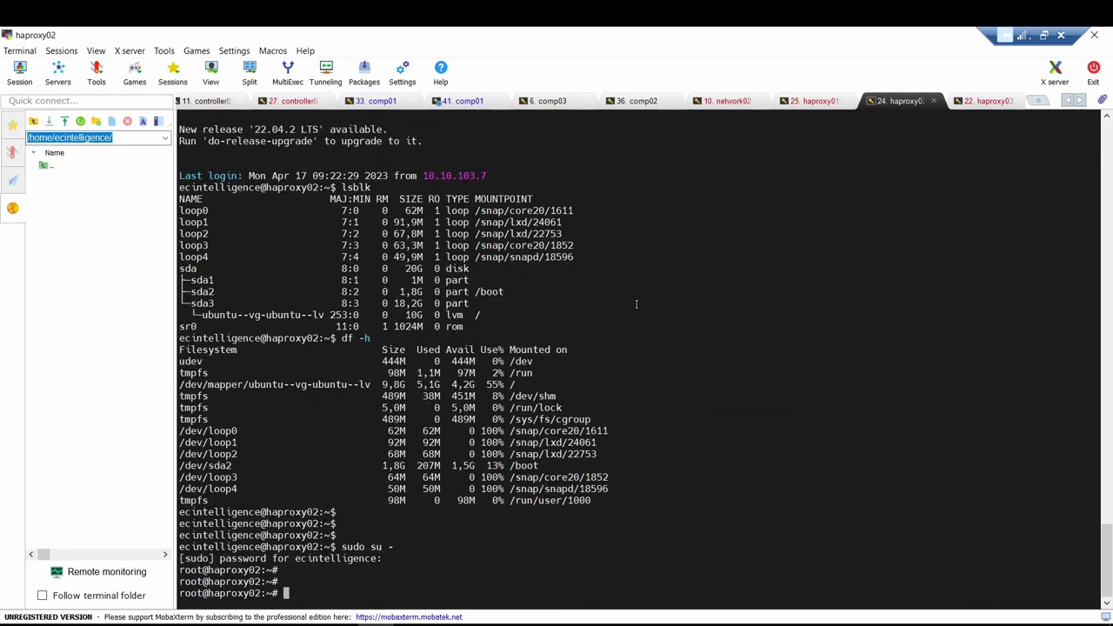
# Run "pcs status" on haproxy02 and examine the offline nodes in the cluster's node list.
pyautogui.write('pcs stat')
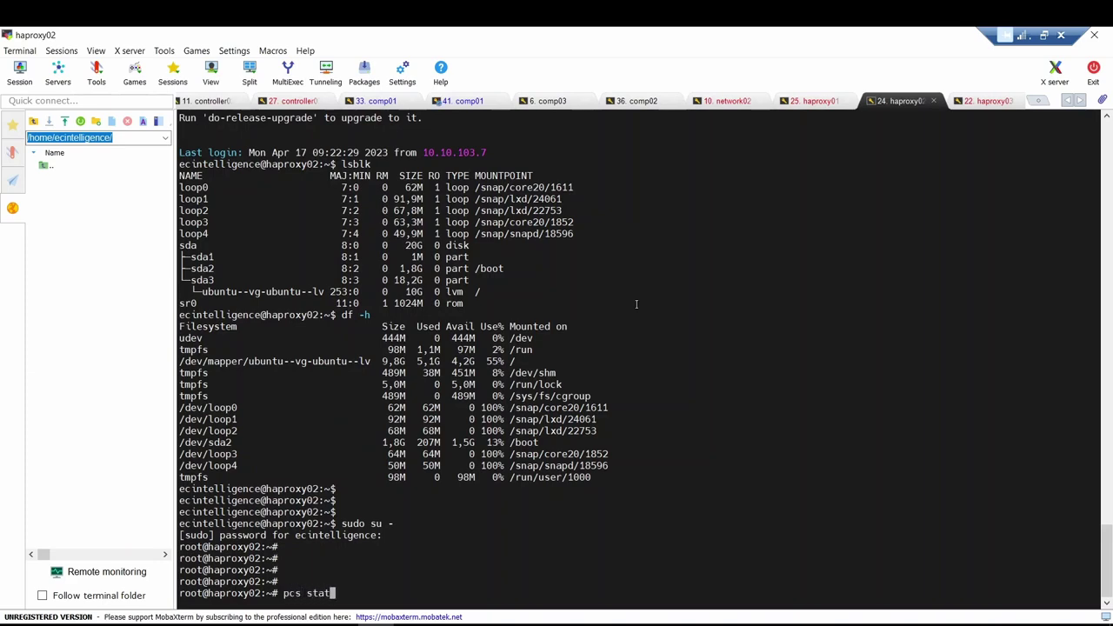
pyautogui.write('us')
pyautogui.press('Return')
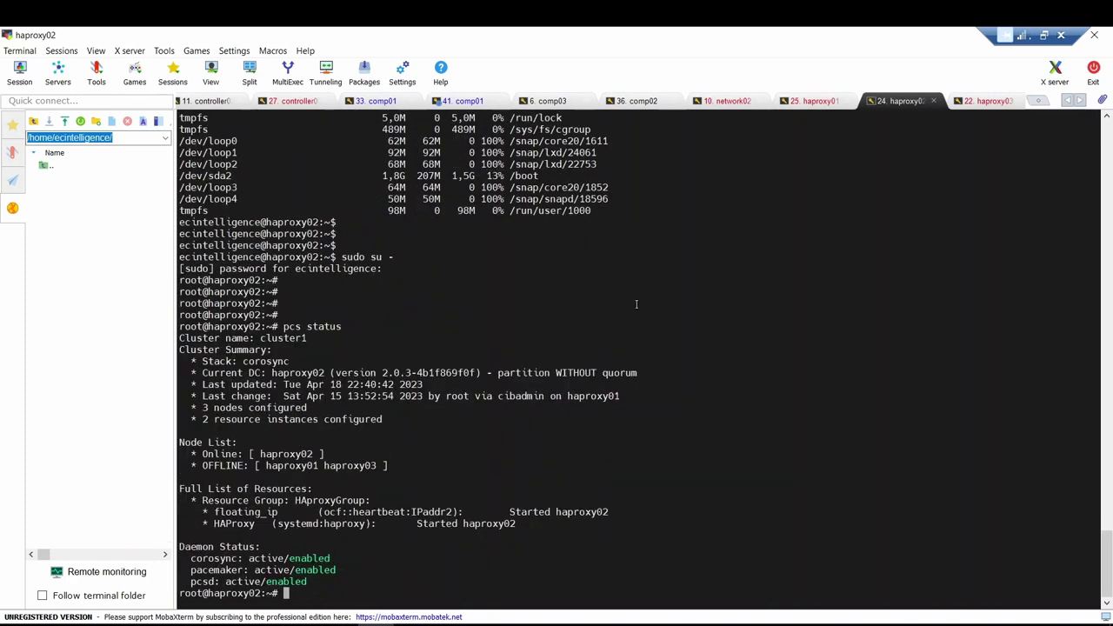
pyautogui.moveTo(267, 466); pyautogui.dragTo(373, 466)
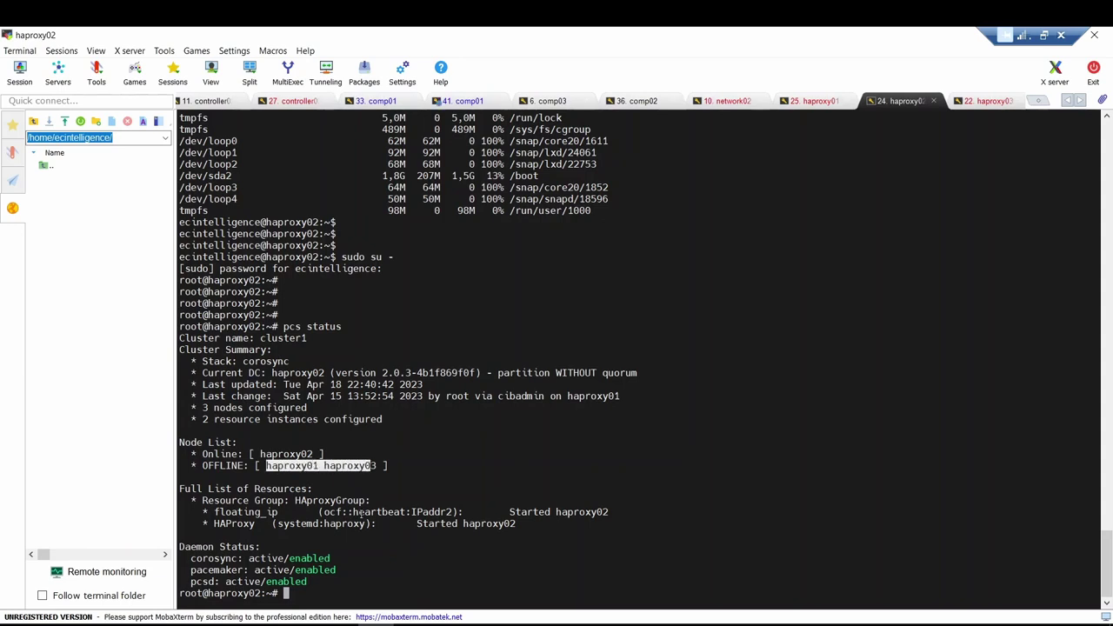
# List haproxy02's network addresses with "ip a" and check the secondary address on ens3.
pyautogui.write('ip a')
pyautogui.press('Return')
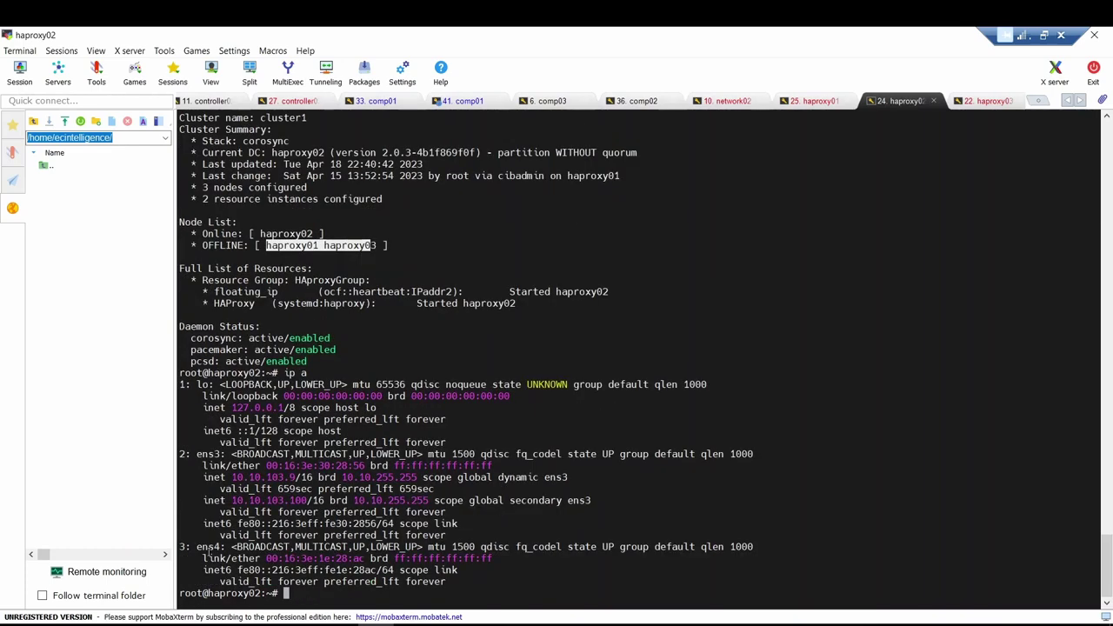
pyautogui.moveTo(233, 500); pyautogui.dragTo(307, 501)
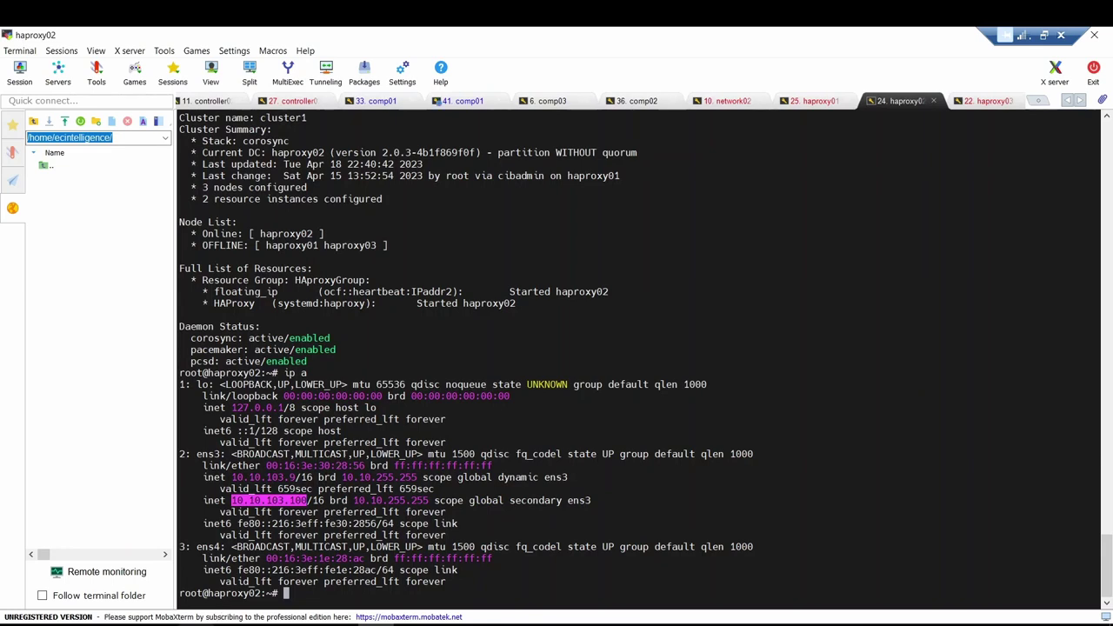
# Switch to the browser and reload the HAProxy statistics report at 10.10.103.100:9000/haproxy_stats.
pyautogui.moveTo(187, 619)
pyautogui.click(199, 566)
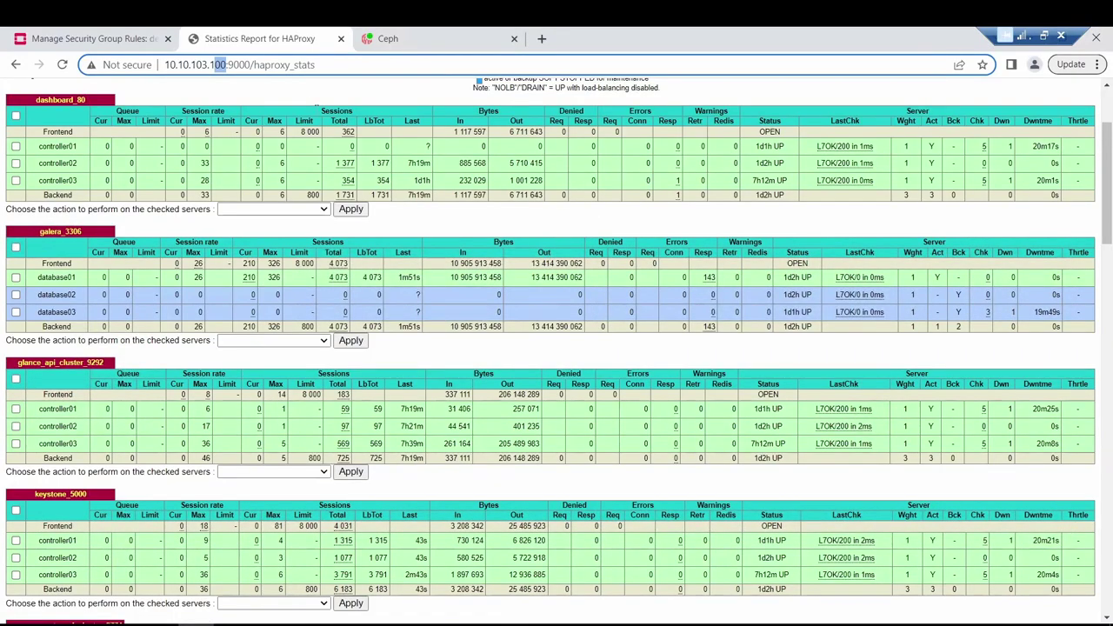
pyautogui.click(348, 65)
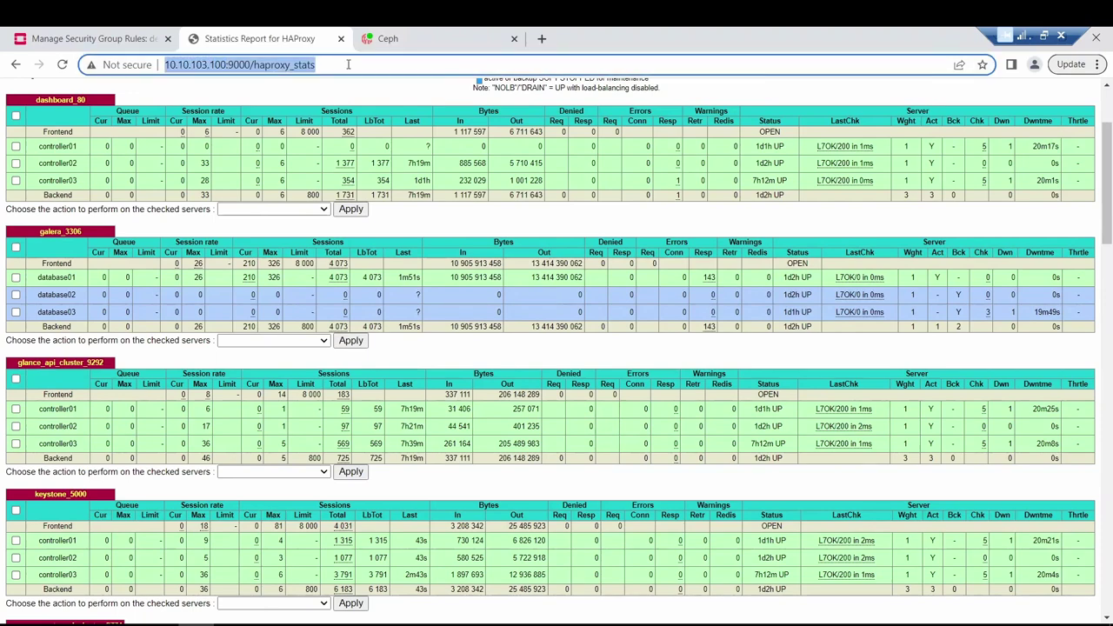
pyautogui.press('Return')
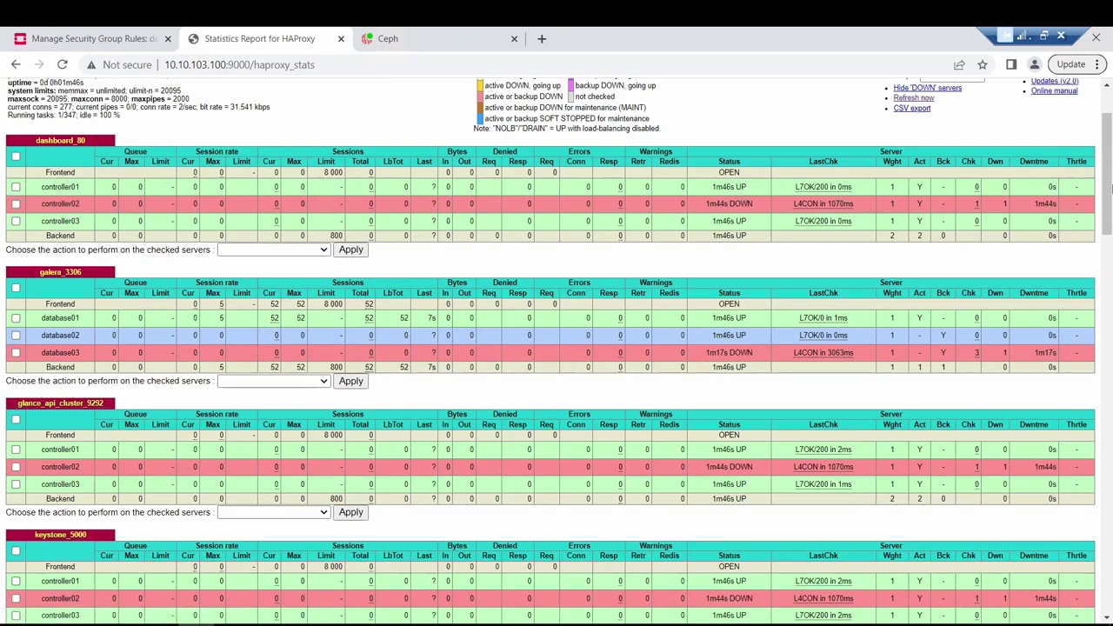
# Examine the controller, network and database server statuses across all services in the HAProxy report, including octavia_api_9876 and galera_3306.
pyautogui.moveTo(1109, 189); pyautogui.dragTo(1109, 196)
pyautogui.scroll(-3, 1109, 196)
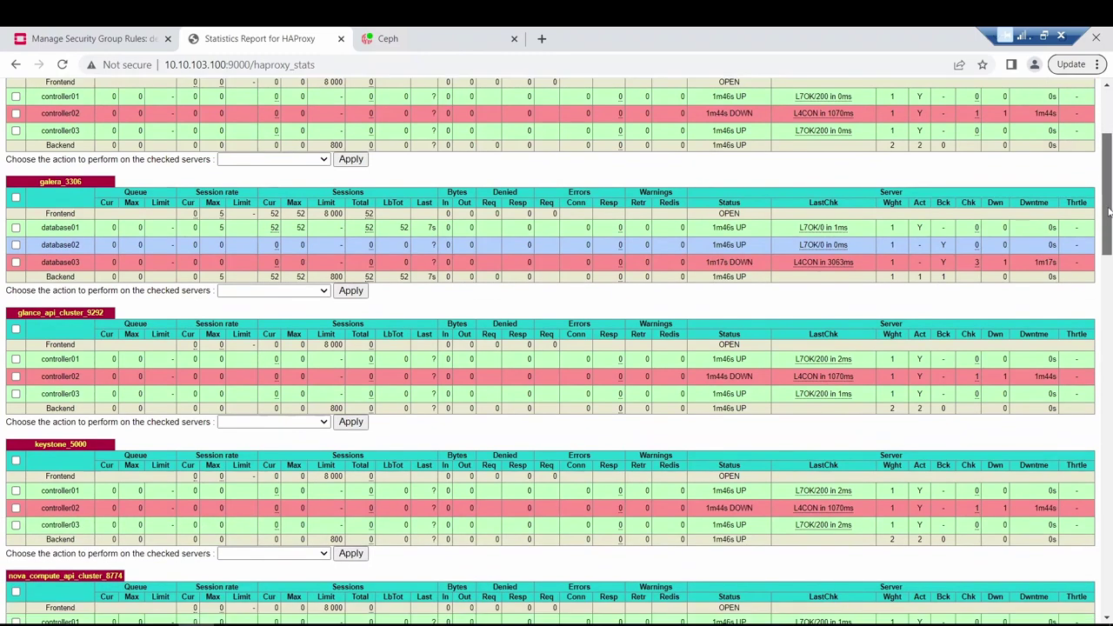
pyautogui.scroll(-6, 1105, 325)
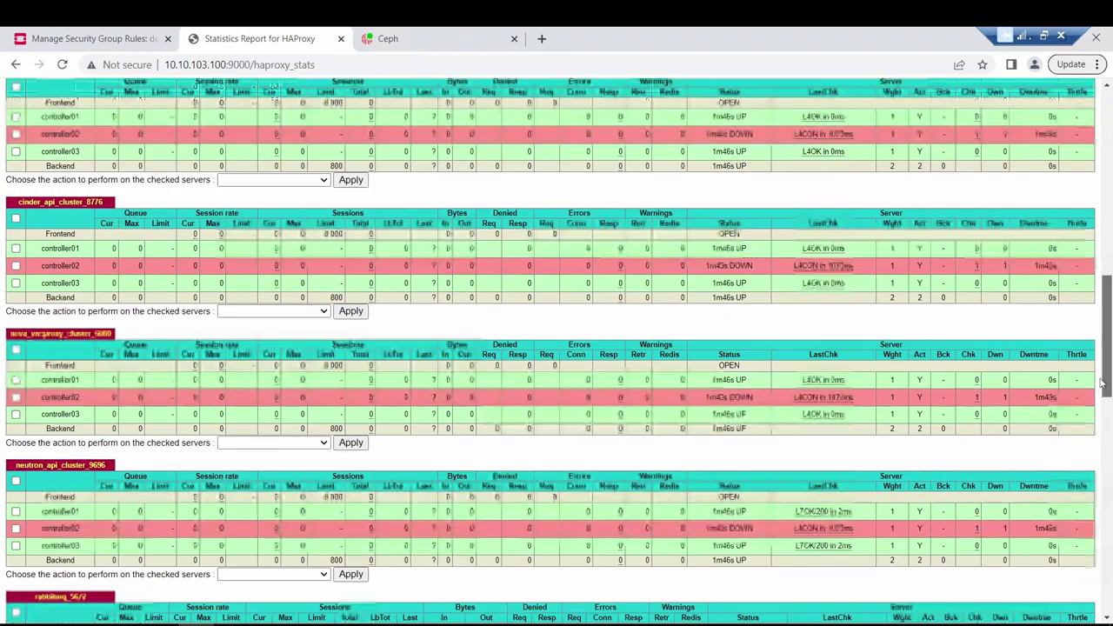
pyautogui.scroll(-4, 1098, 423)
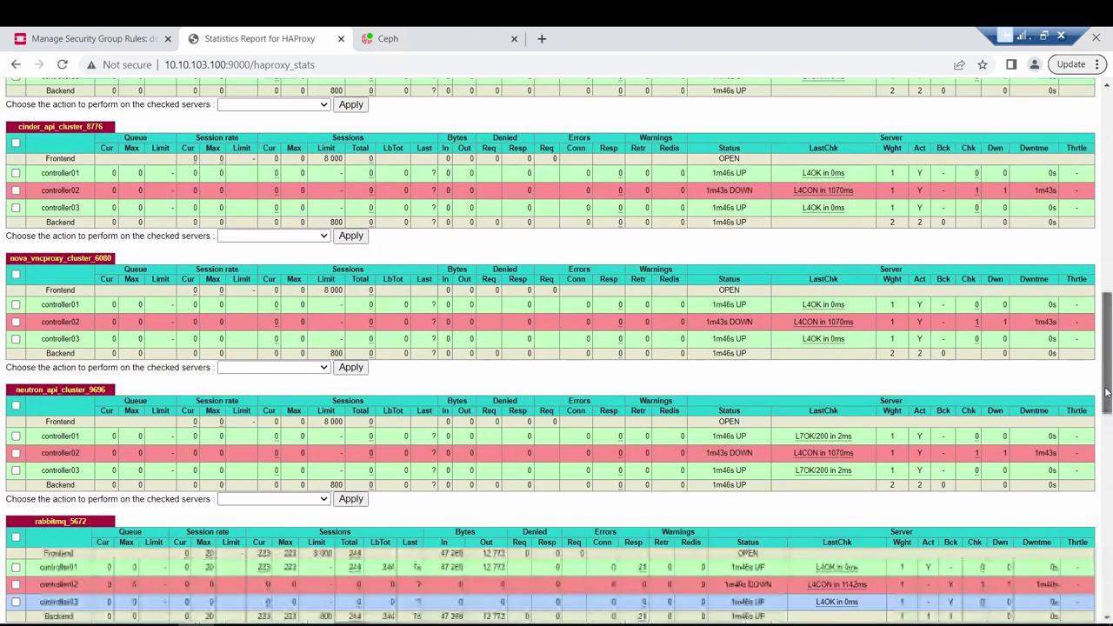
pyautogui.scroll(-3, 1108, 412)
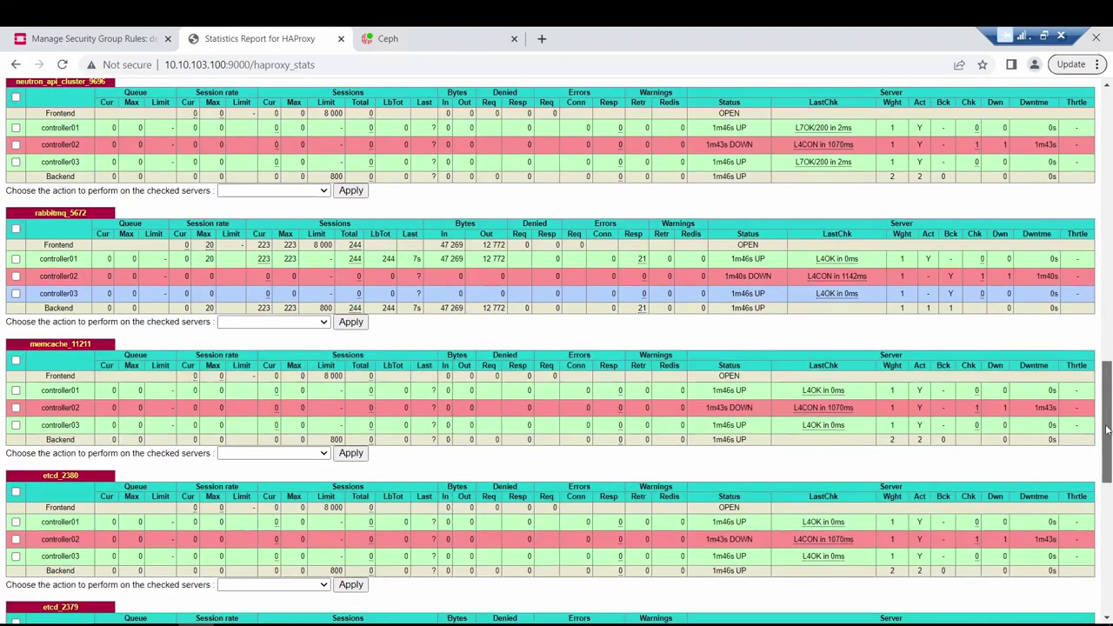
pyautogui.scroll(-2, 1107, 459)
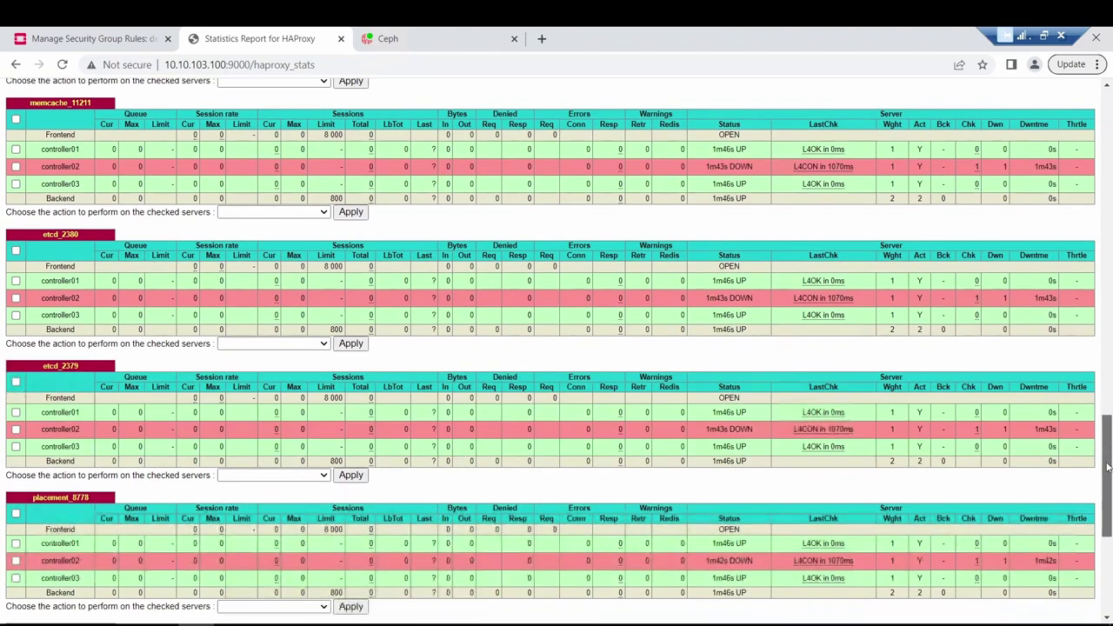
pyautogui.scroll(-1, 1106, 492)
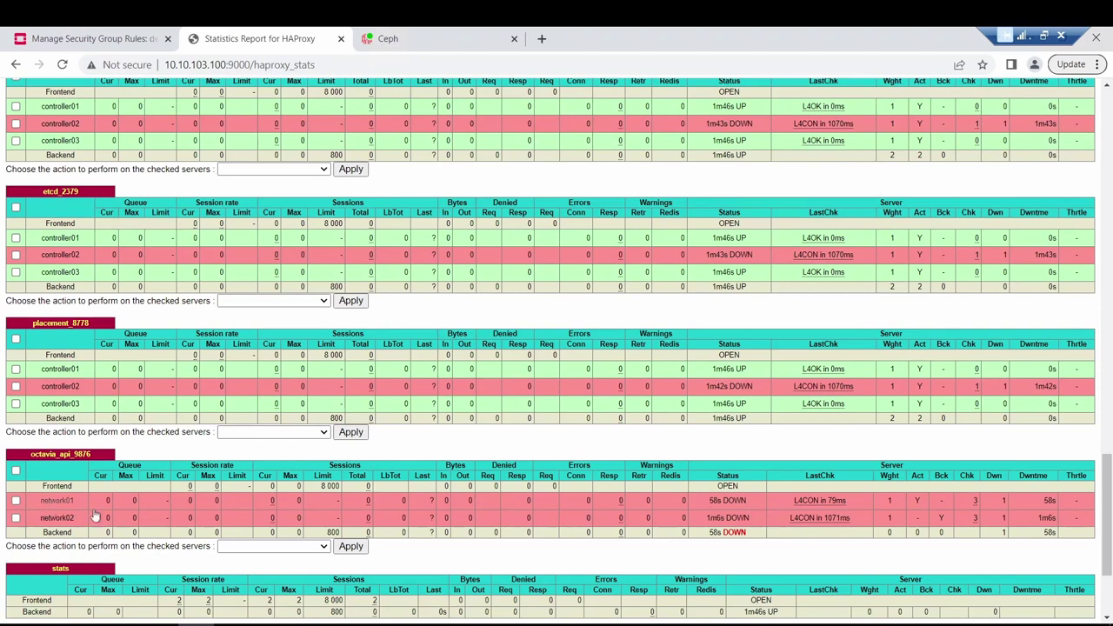
pyautogui.doubleClick(729, 502)
pyautogui.moveTo(749, 517); pyautogui.dragTo(733, 518)
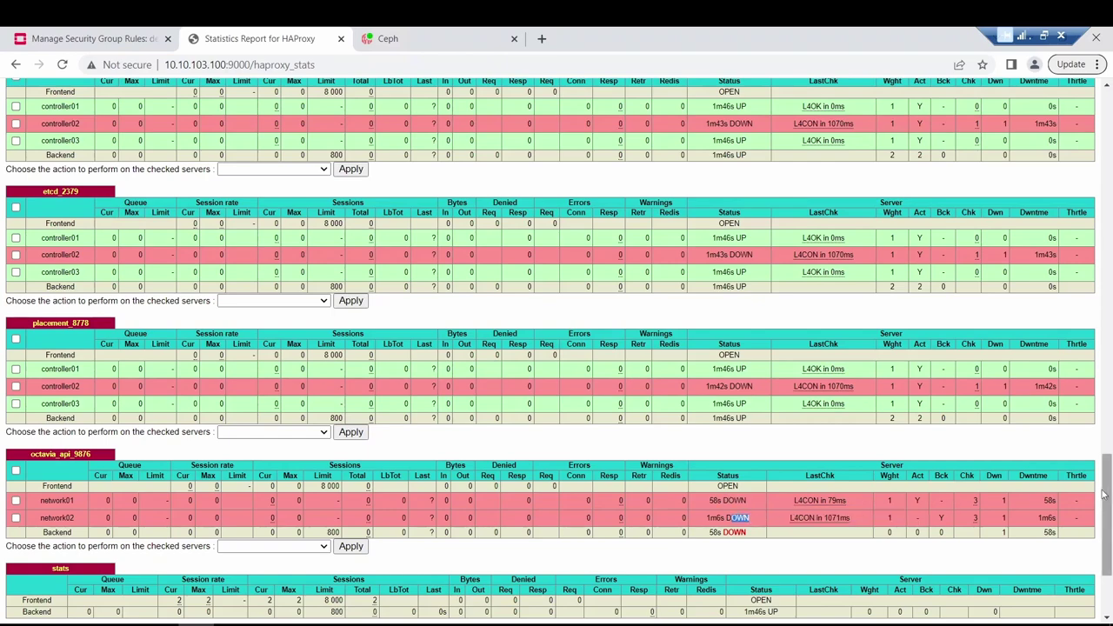
pyautogui.moveTo(1106, 458); pyautogui.dragTo(1103, 144)
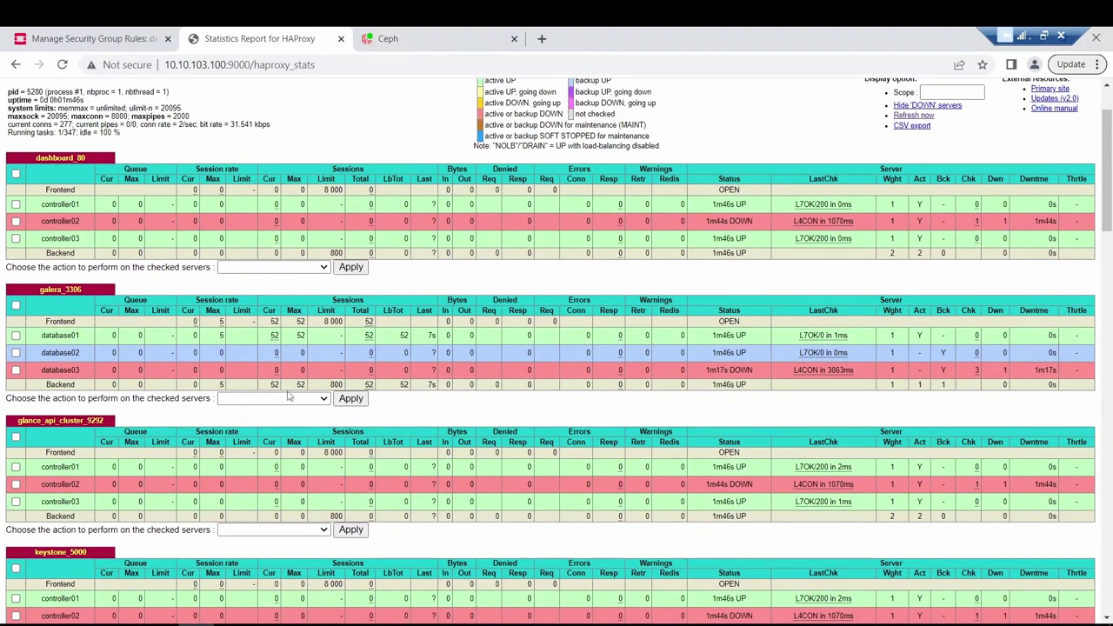
pyautogui.doubleClick(742, 371)
# Load the OpenStack dashboard's project overview and check the host name in its address.
pyautogui.click(72, 32)
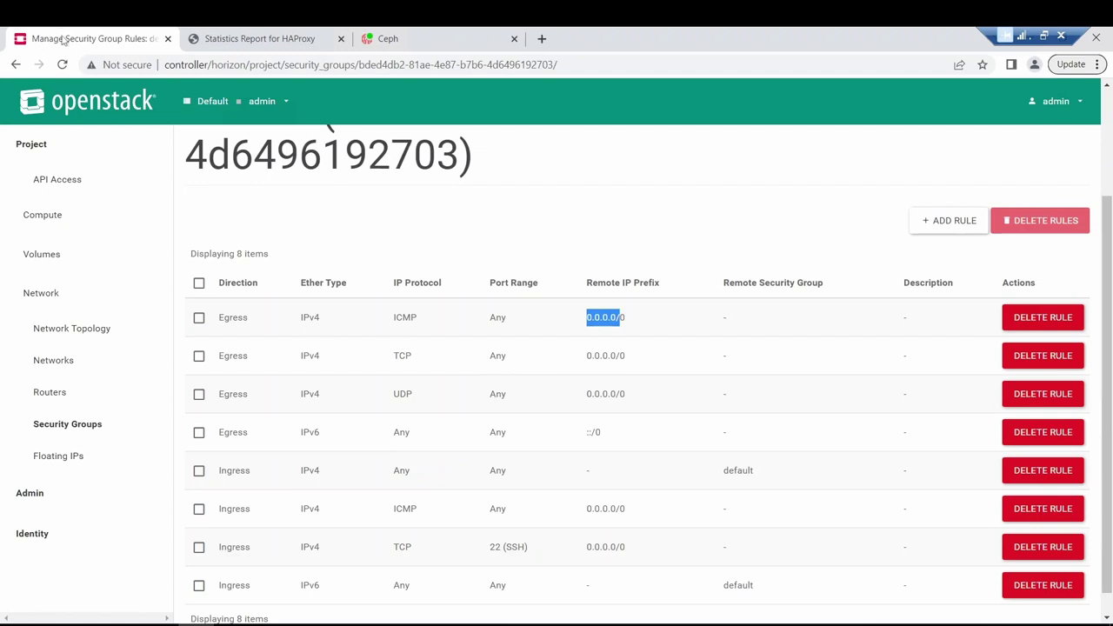
pyautogui.click(90, 104)
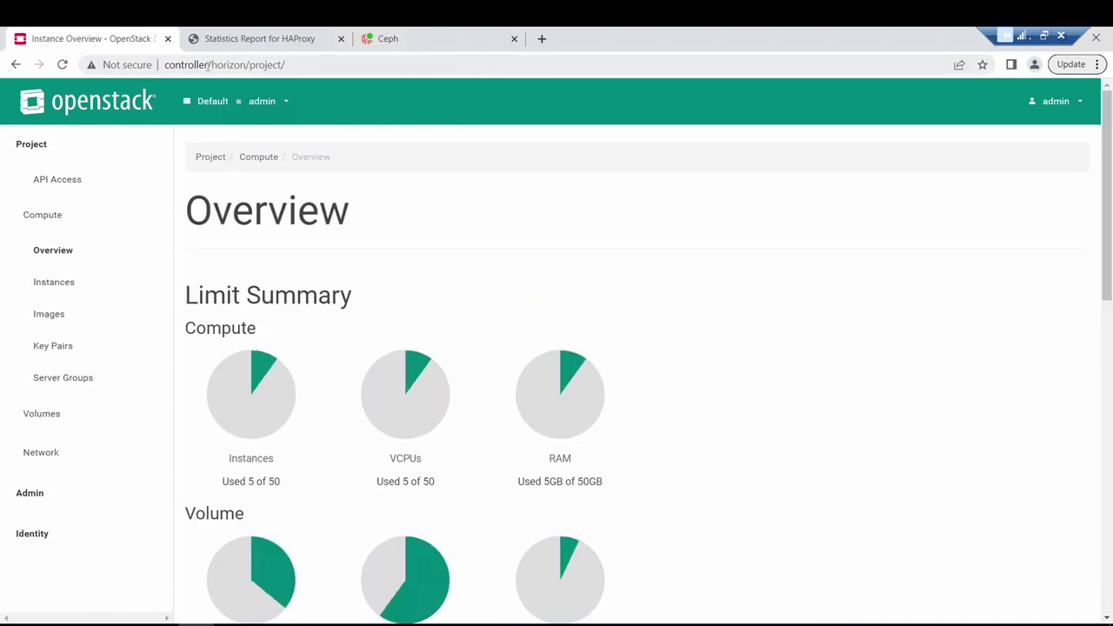
pyautogui.moveTo(210, 66); pyautogui.dragTo(165, 65)
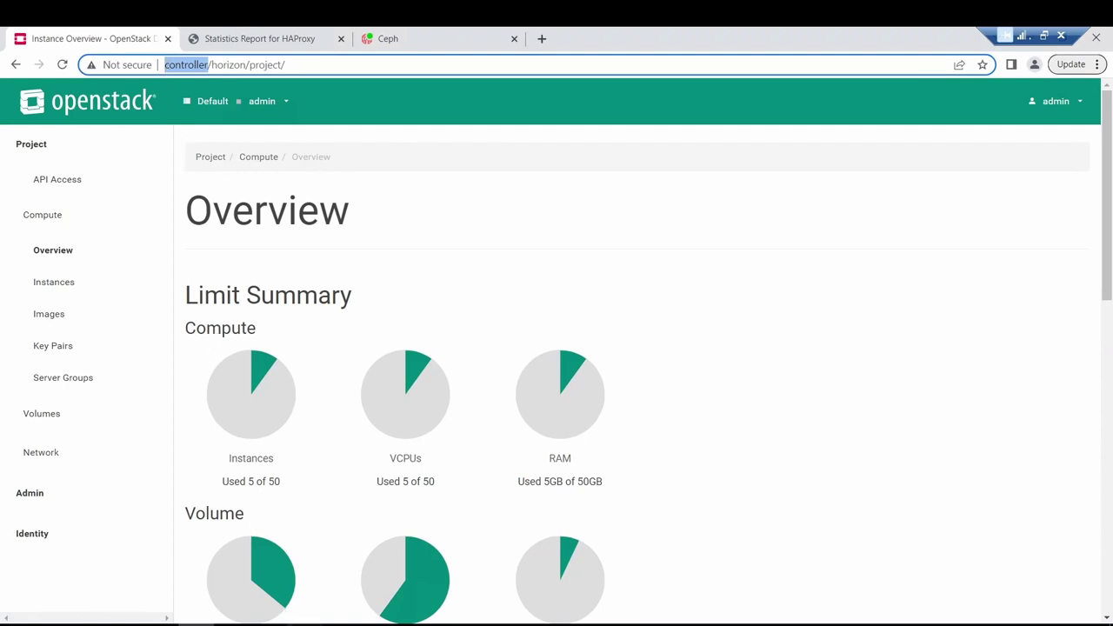
# Switch to Notepad++ and check the IP address mapped to controller in the Windows hosts file.
pyautogui.hotkey('alt', 'Tab')
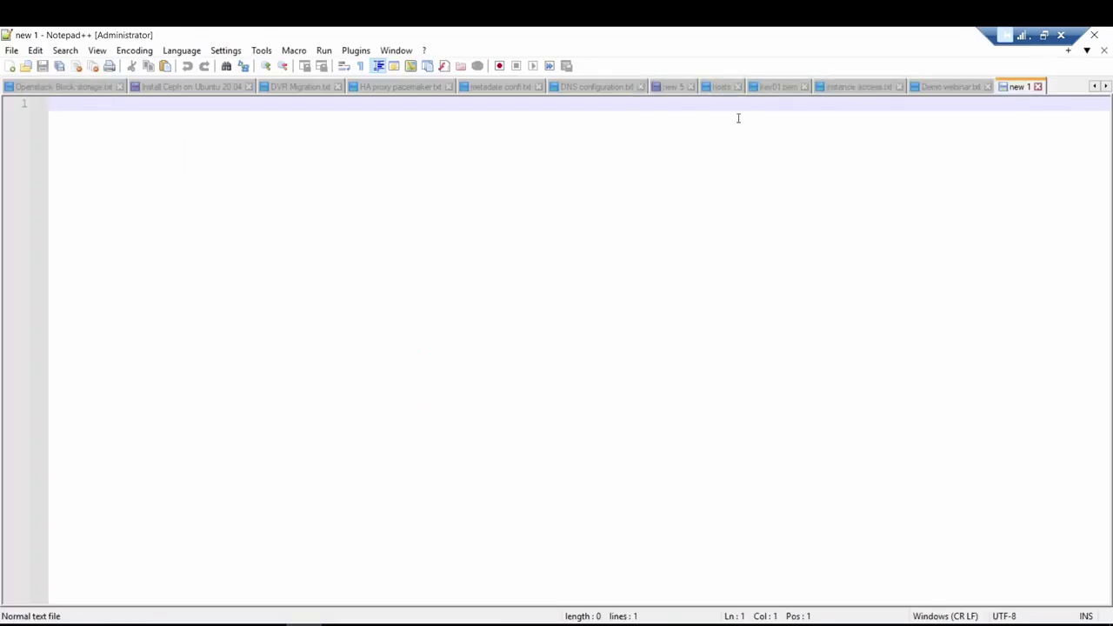
pyautogui.click(722, 87)
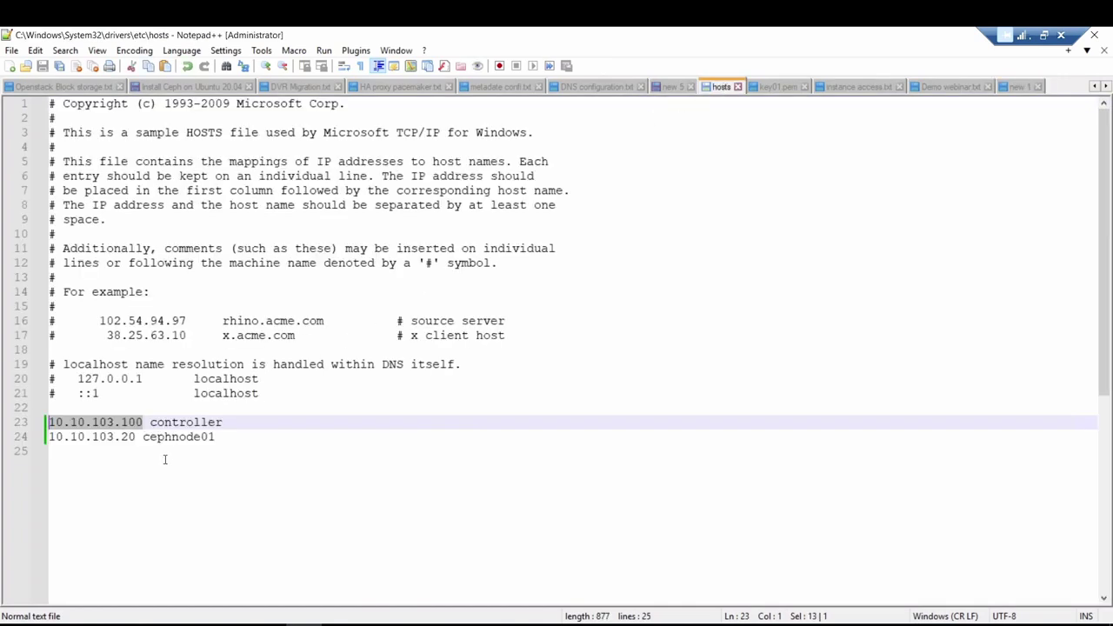
pyautogui.click(222, 422)
pyautogui.moveTo(145, 422); pyautogui.dragTo(49, 423)
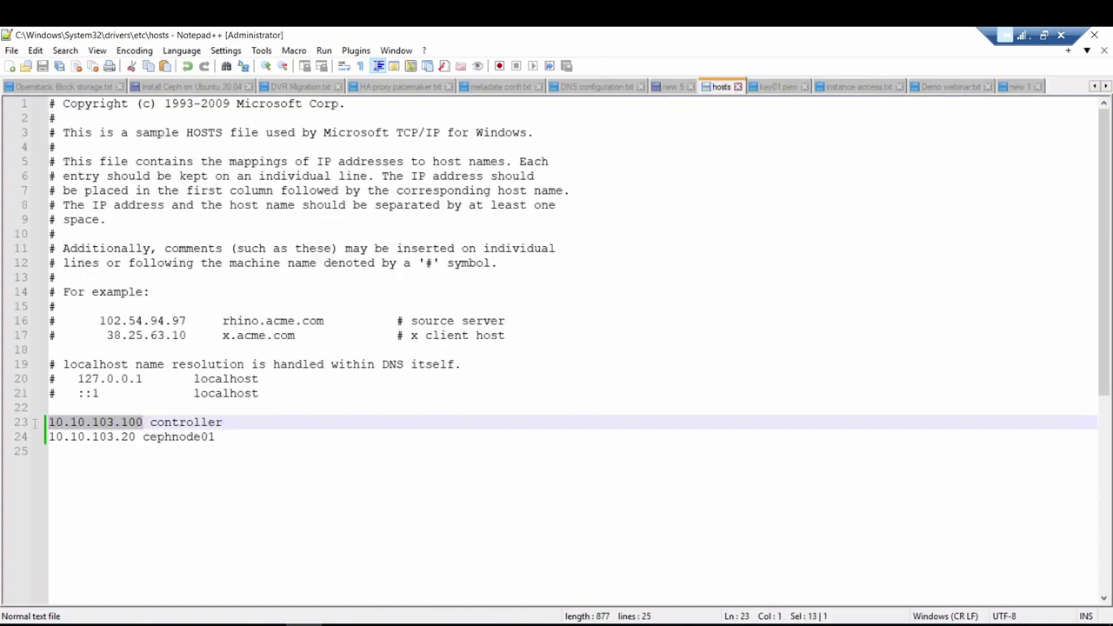
pyautogui.doubleClick(189, 423)
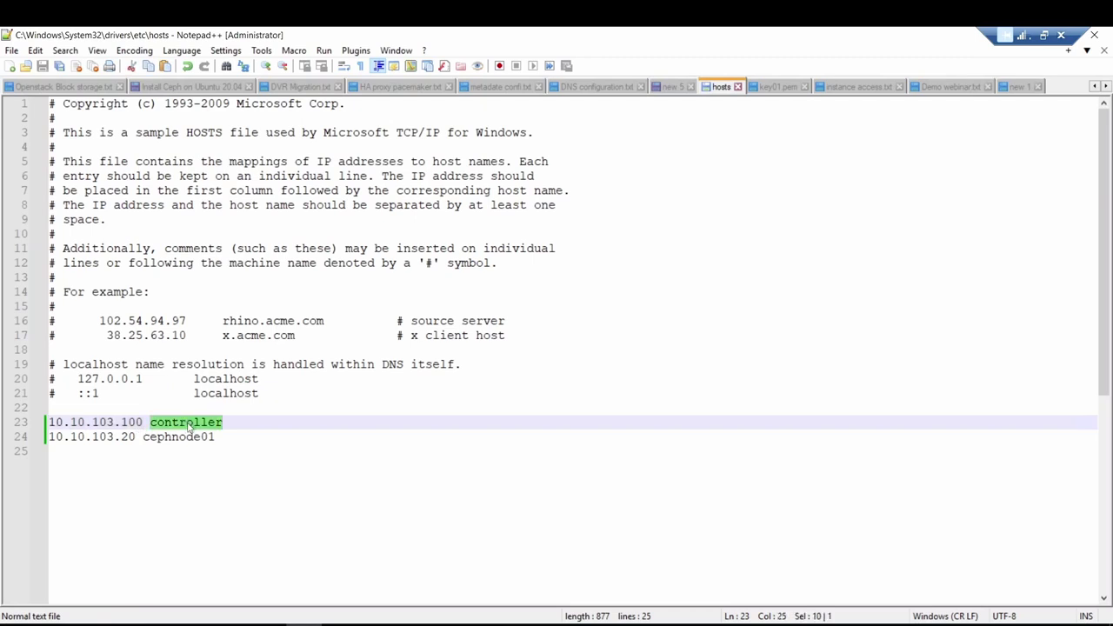
# Return to the OpenStack dashboard's Instances page and start a new instance launch named storm01 with a count of 2.
pyautogui.hotkey('alt', 'Tab')
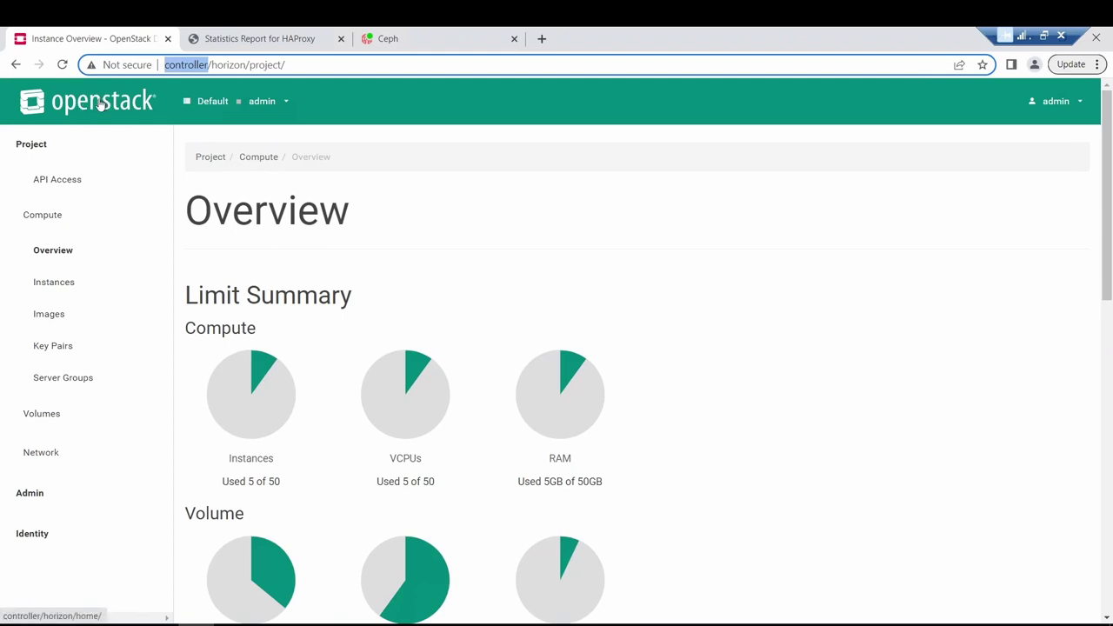
pyautogui.click(55, 288)
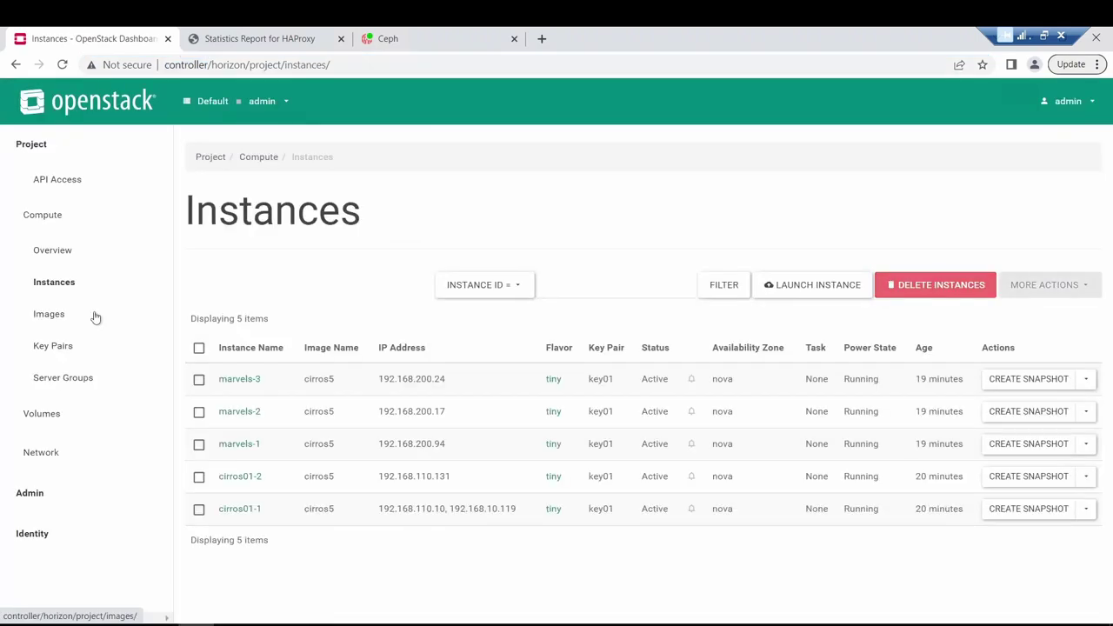
pyautogui.click(802, 289)
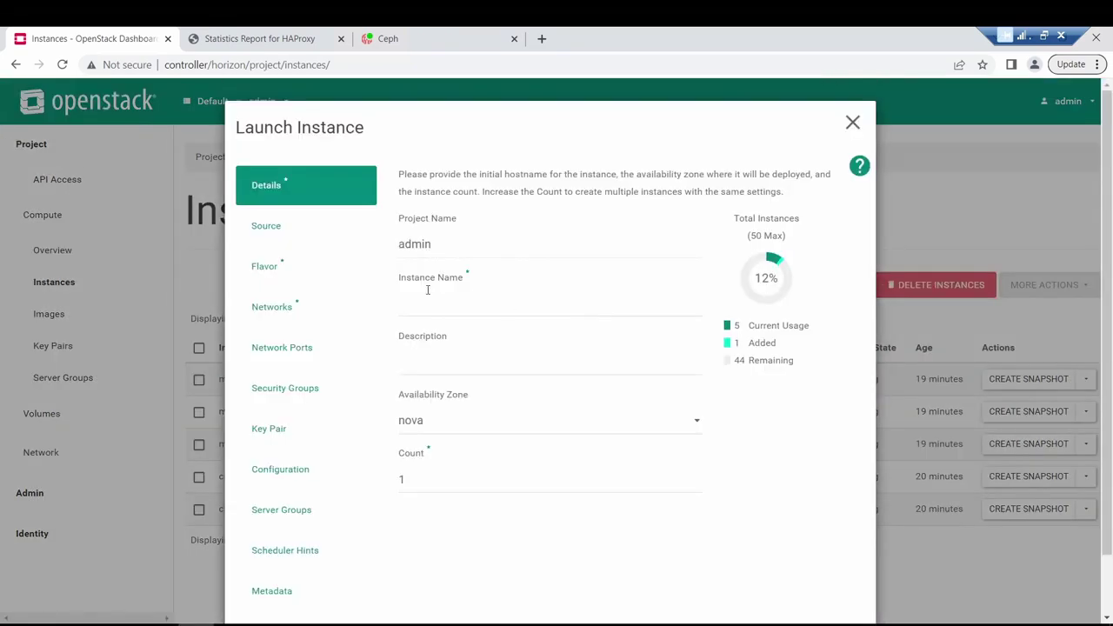
pyautogui.click(441, 308)
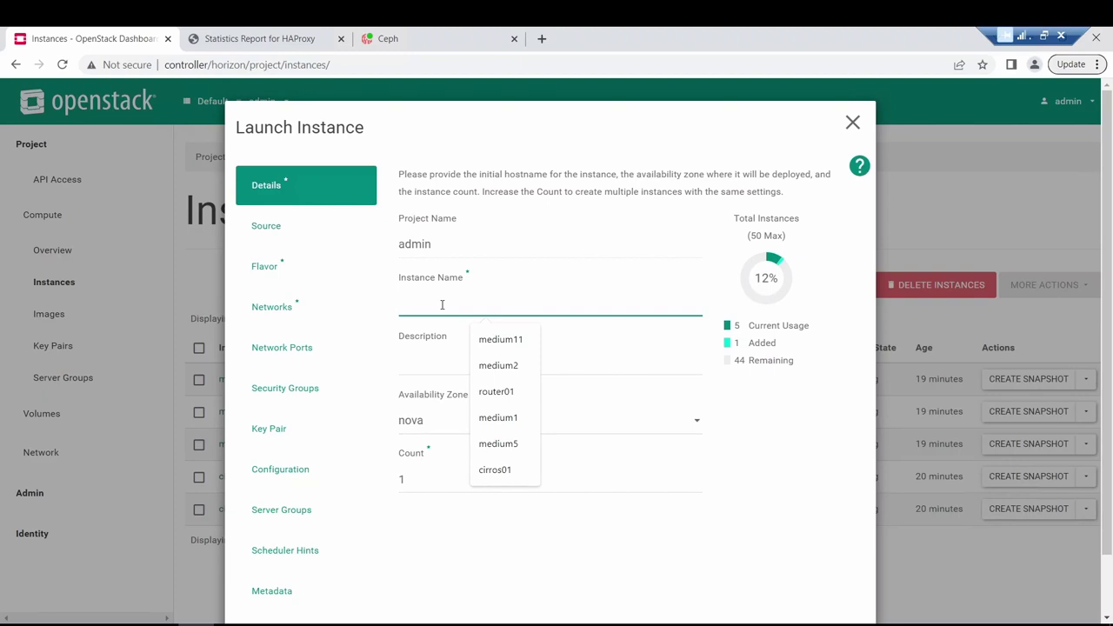
pyautogui.write('st')
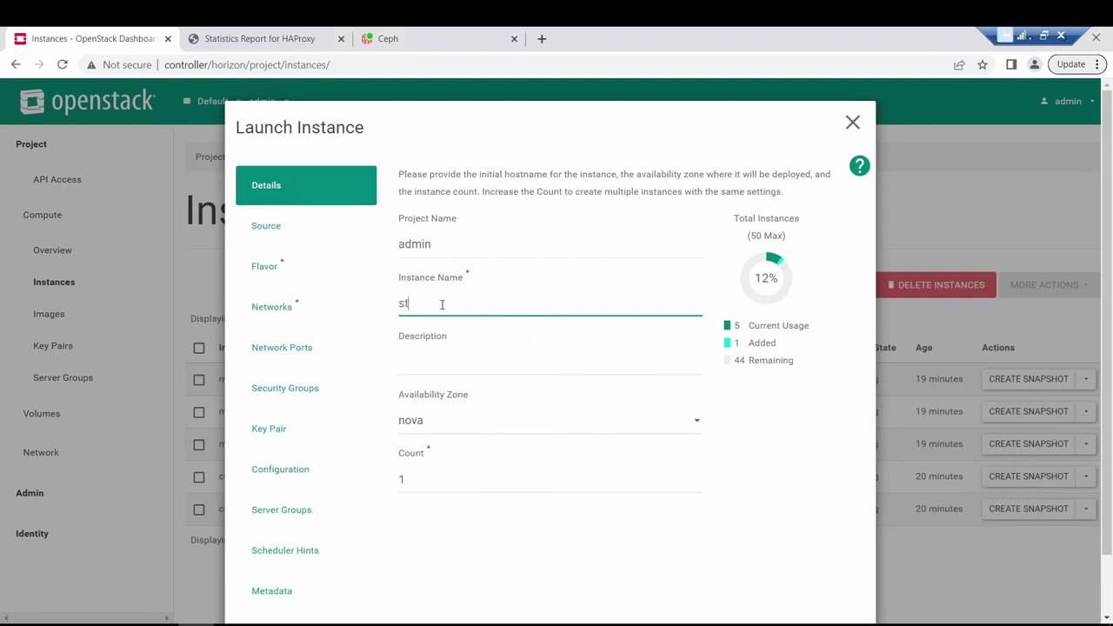
pyautogui.write('orm01')
pyautogui.click(698, 477)
pyautogui.scroll(-1, 696, 483)
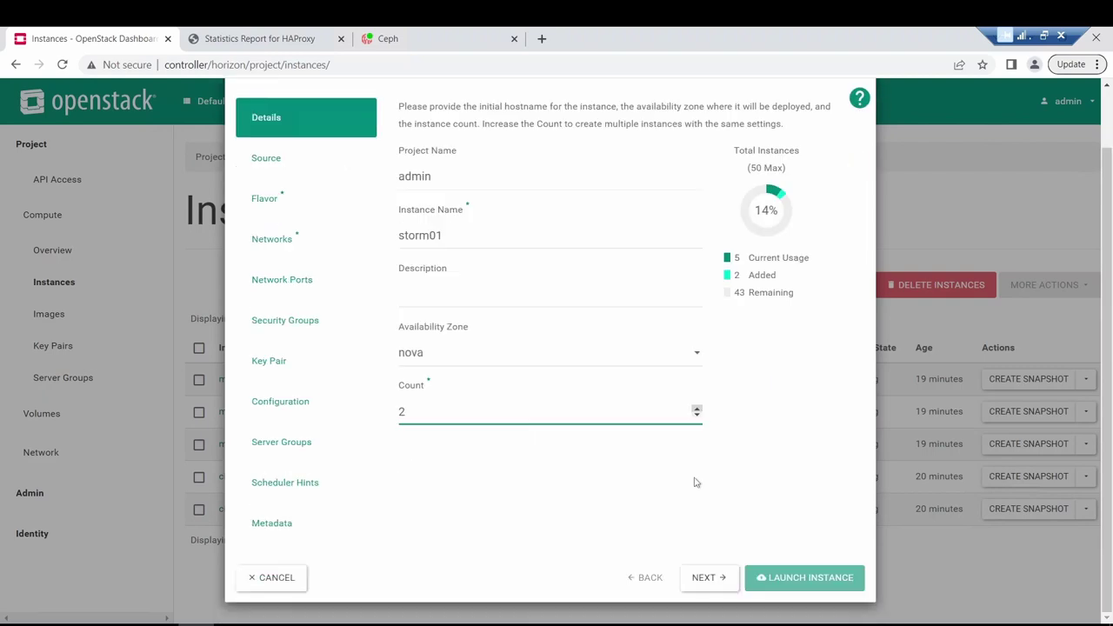
pyautogui.click(712, 581)
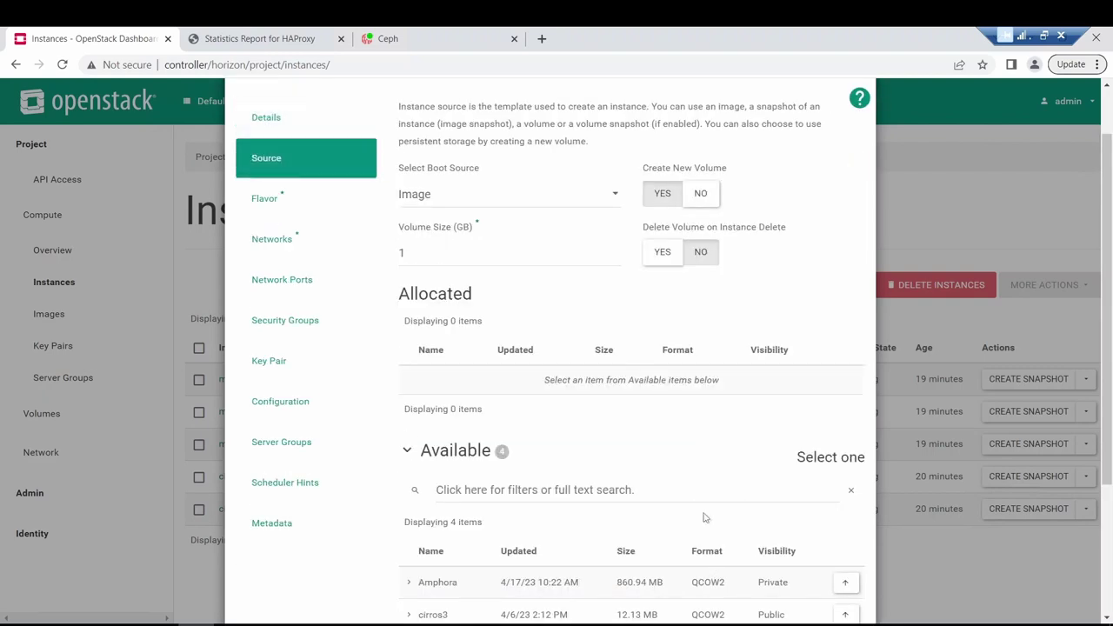
# Set the source to delete the volume on instance delete and allocate the cirros5 image.
pyautogui.click(661, 252)
pyautogui.scroll(-1, 679, 365)
pyautogui.scroll(-1, 683, 396)
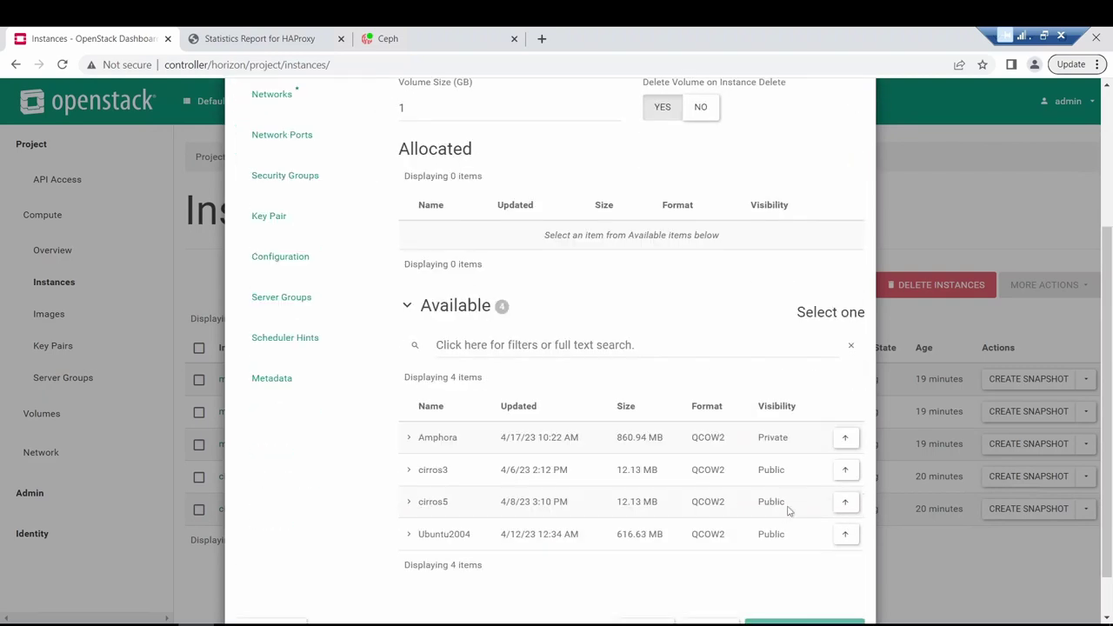
pyautogui.click(844, 500)
pyautogui.scroll(-1, 666, 514)
pyautogui.click(710, 579)
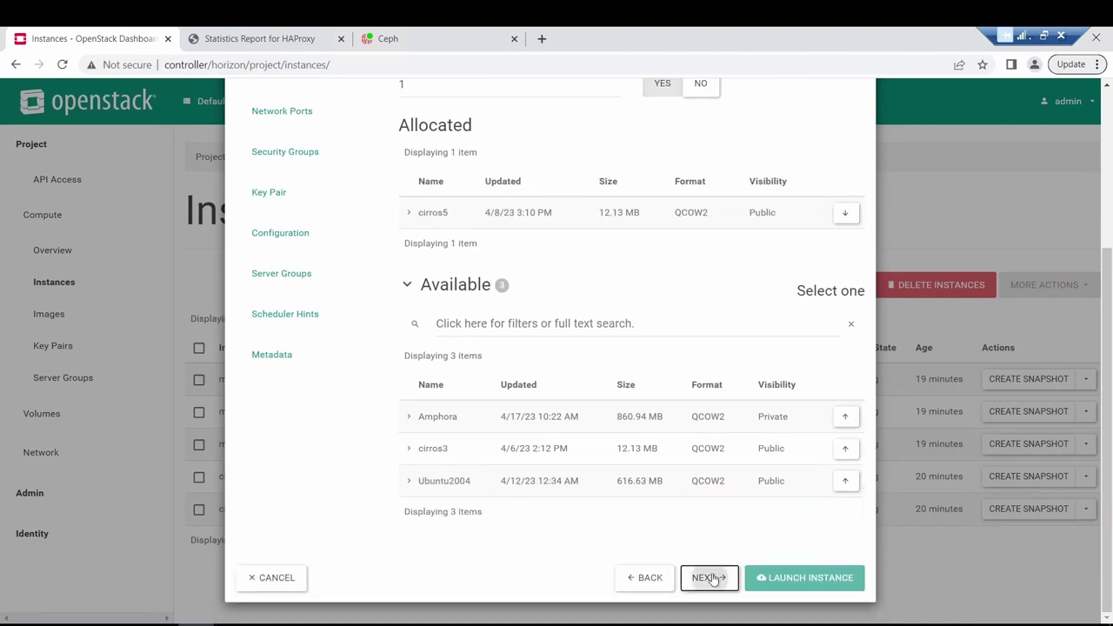
# Allocate the tiny flavor and the internal01 network, and launch the instances.
pyautogui.click(846, 331)
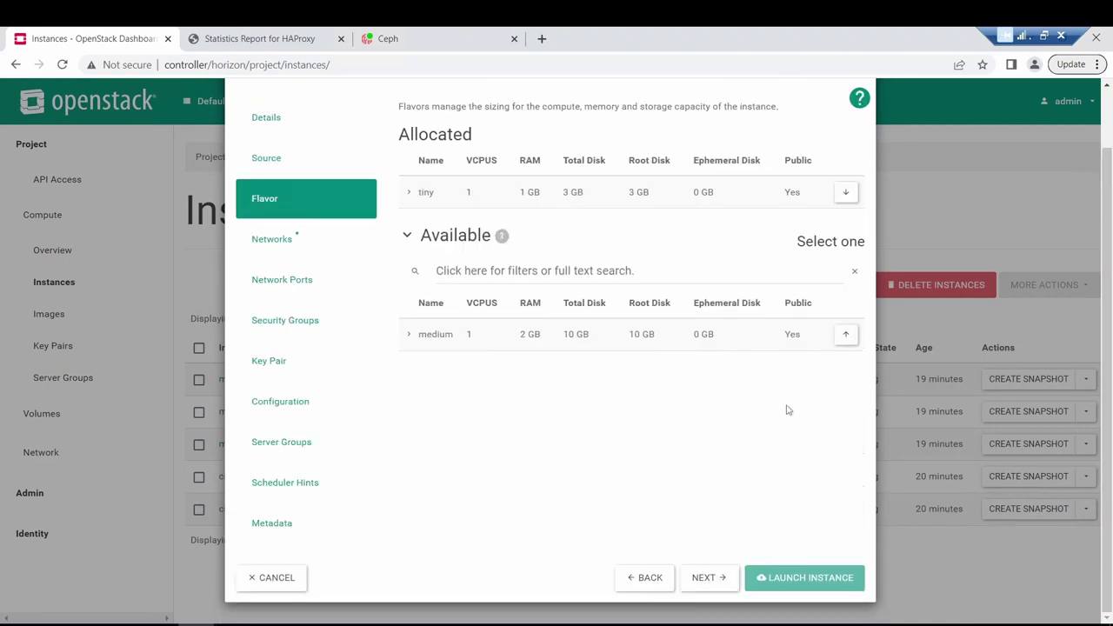
pyautogui.click(712, 580)
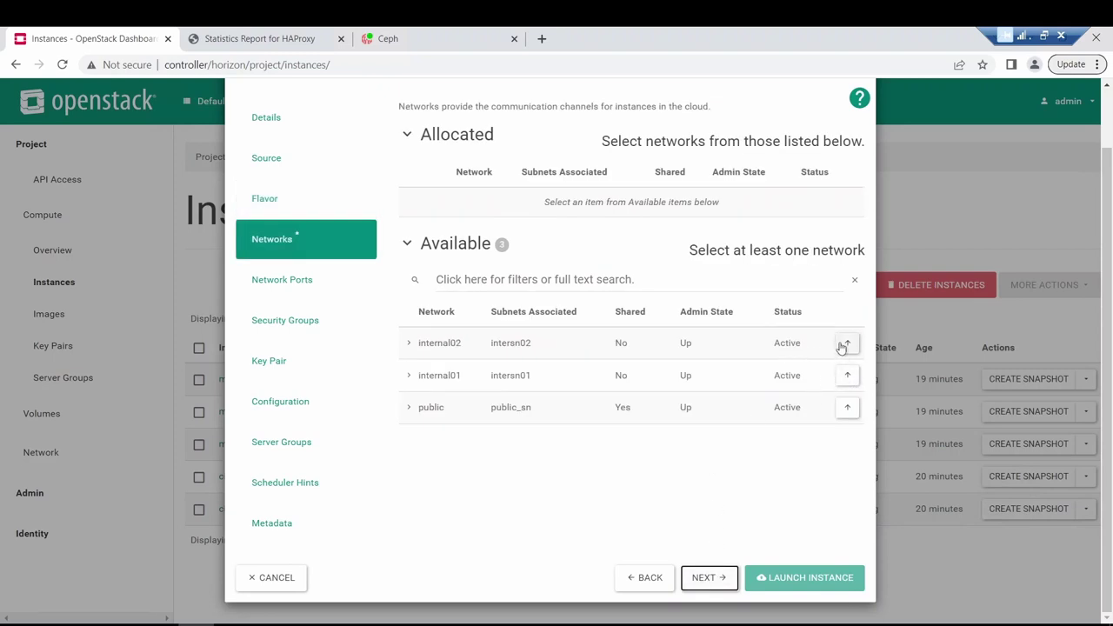
pyautogui.click(848, 379)
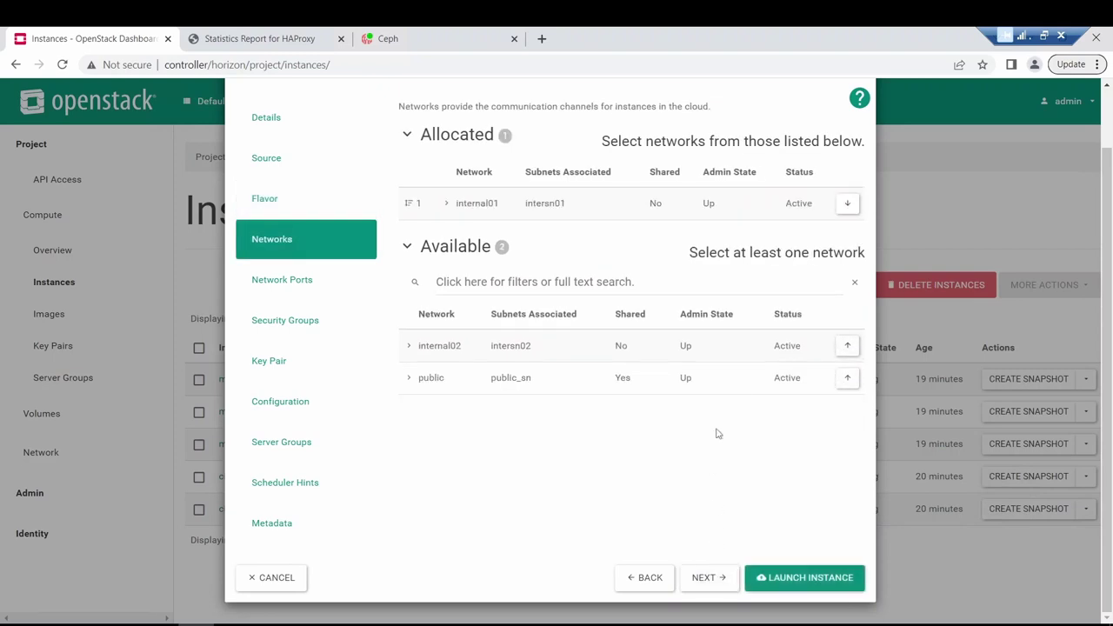
pyautogui.click(711, 580)
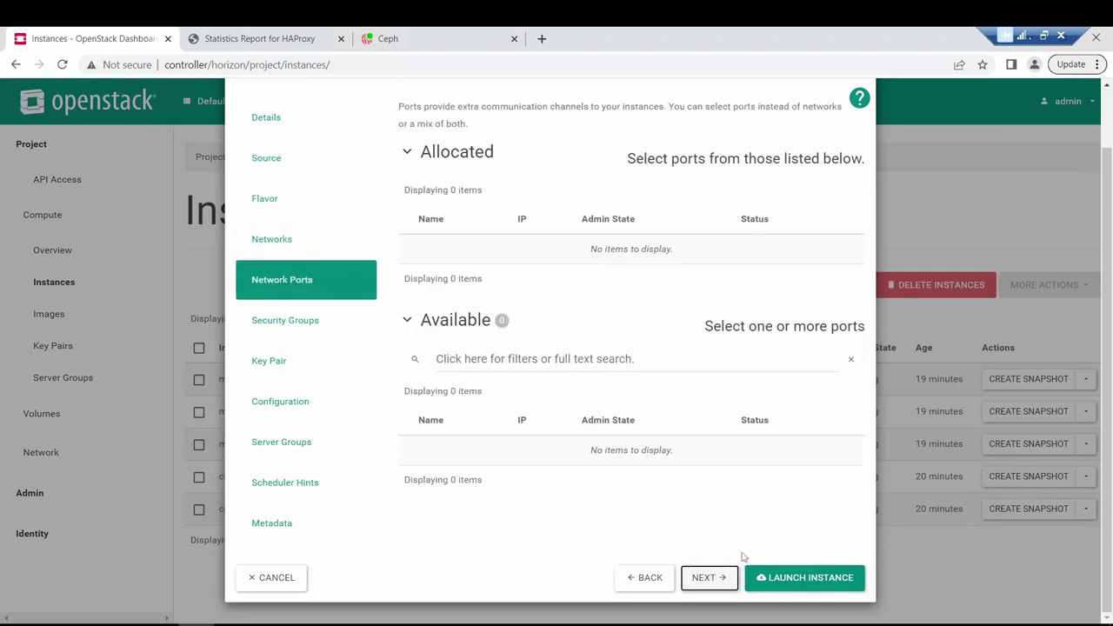
pyautogui.click(799, 583)
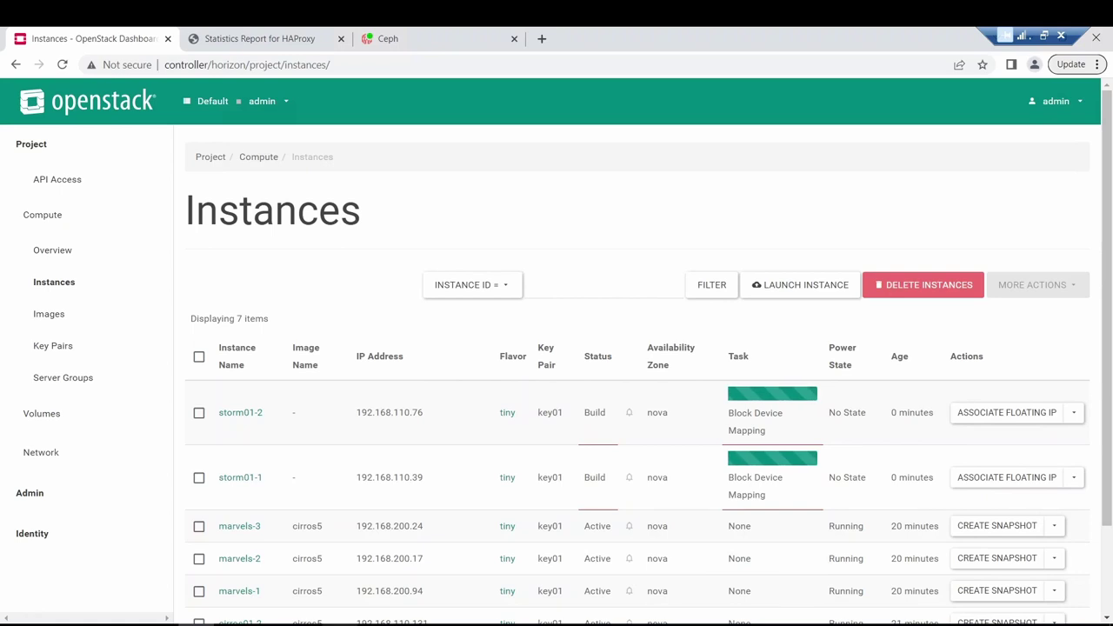
# Check the continuous ping to 192.168.10.119 in Command Prompt, and stop the running ping in MobaXterm's 41. comp01 session.
pyautogui.hotkey('alt', 'Tab')
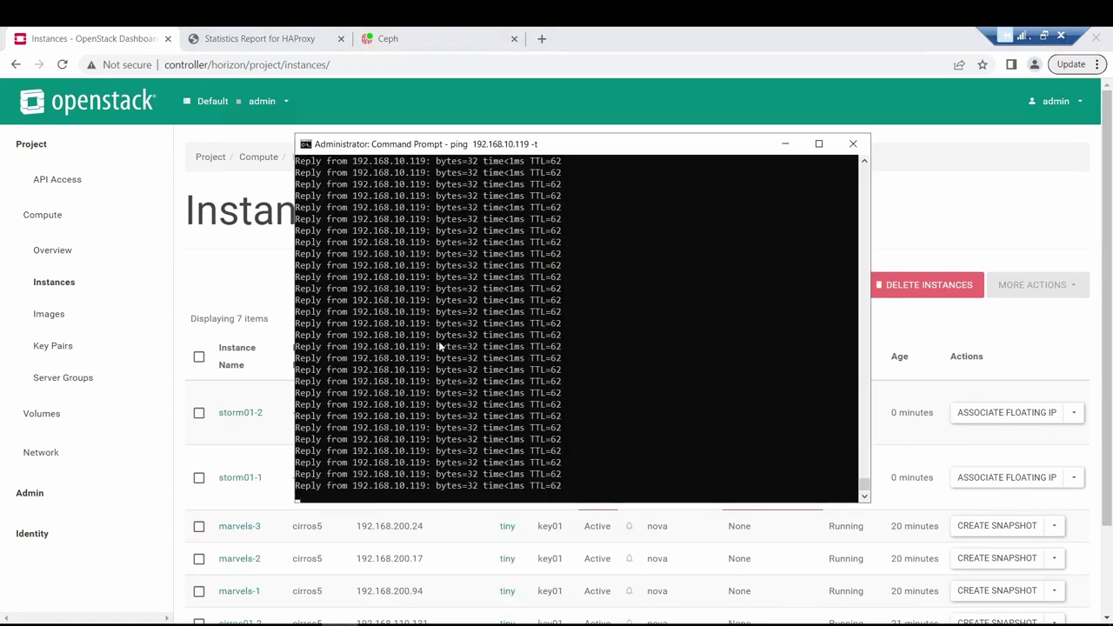
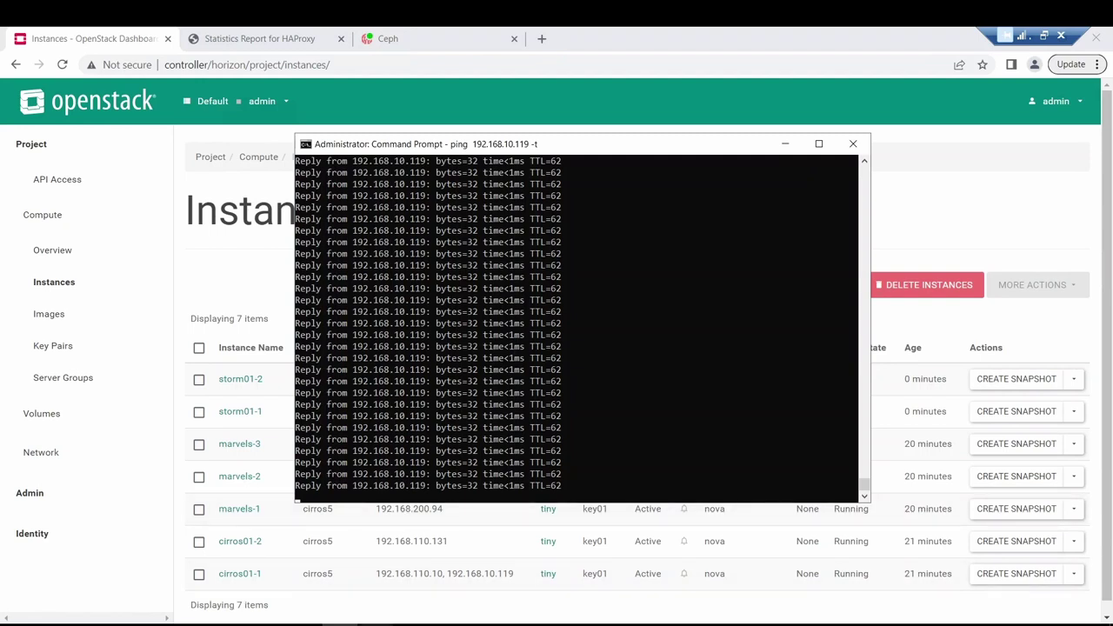
pyautogui.click(379, 583)
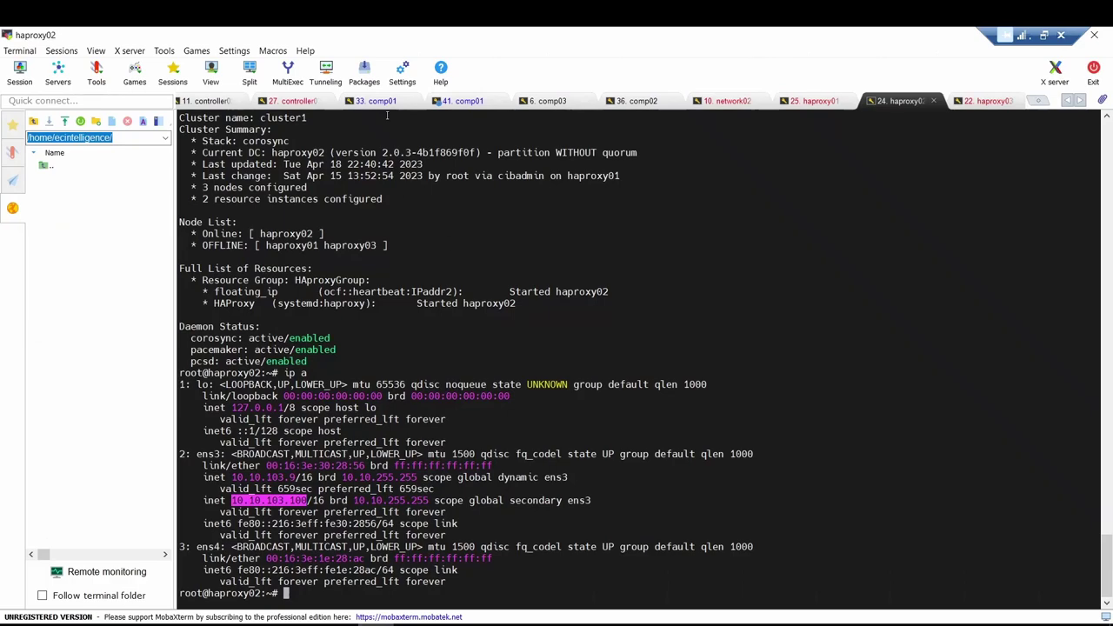
pyautogui.click(462, 101)
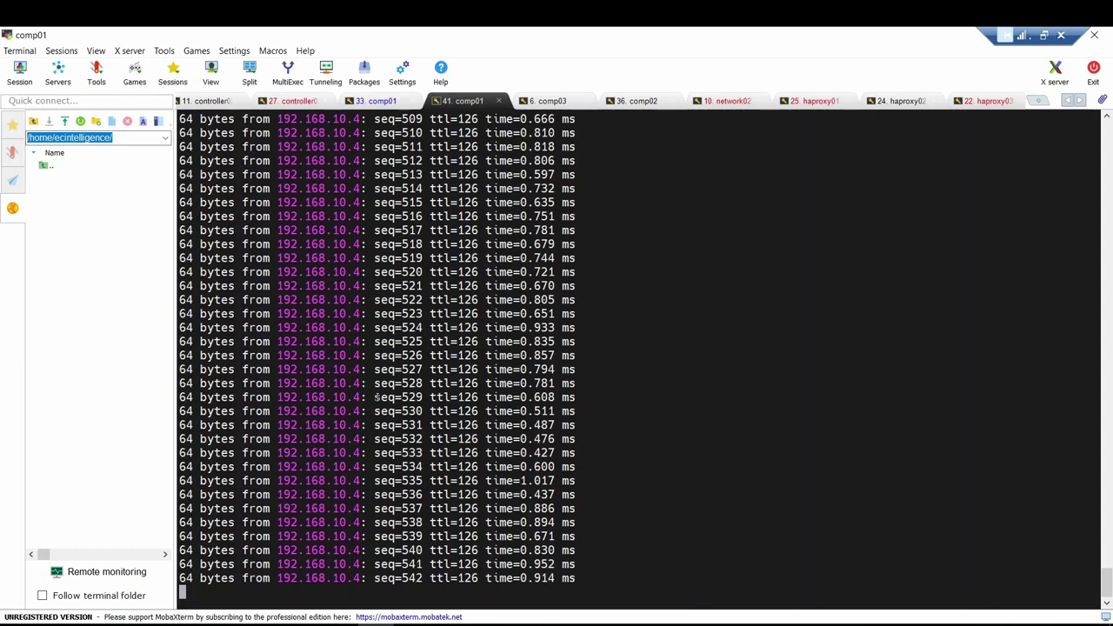
pyautogui.hotkey('ctrl', 'c')
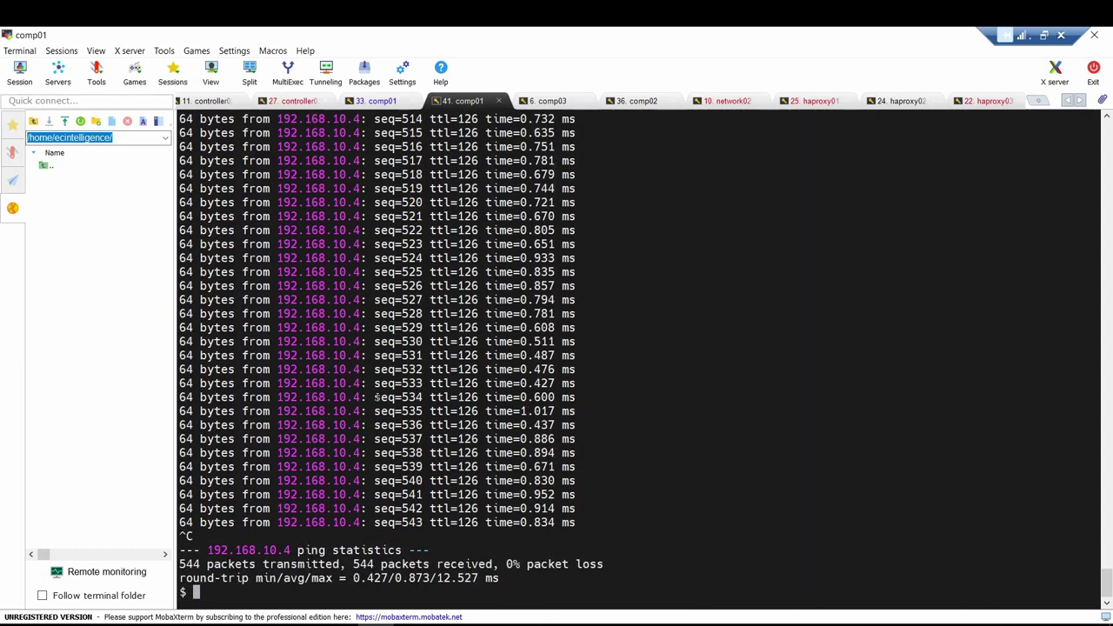
pyautogui.press('Return')
pyautogui.press('Return')
pyautogui.press('Return')
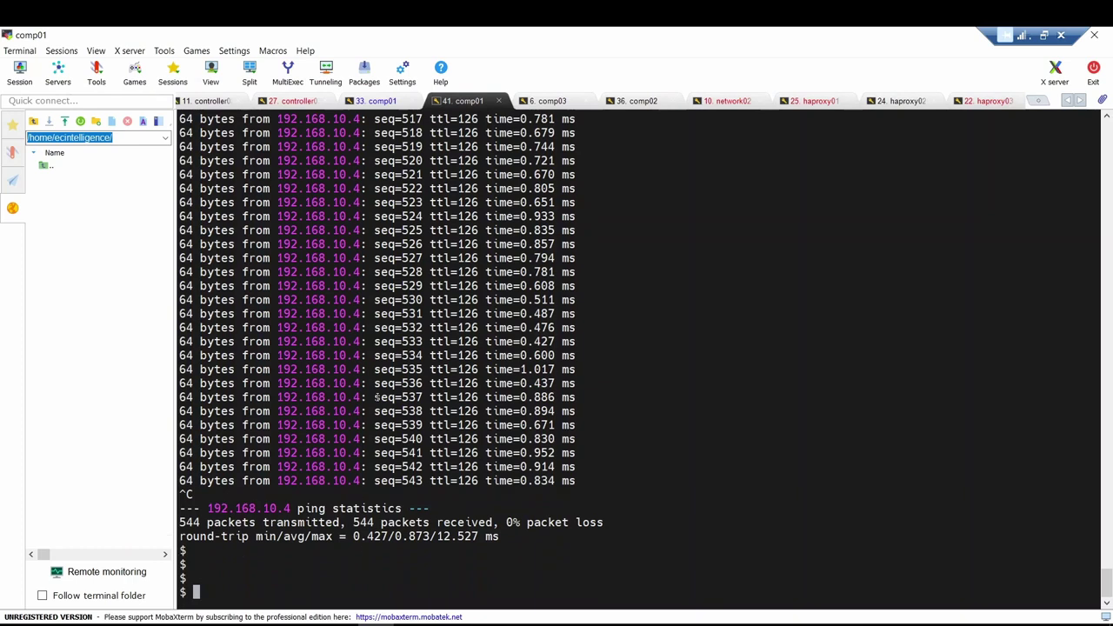
# Print the hostname of the instance in the 41. comp01 session with hostname and highlight it.
pyautogui.write('hostname')
pyautogui.press('Return')
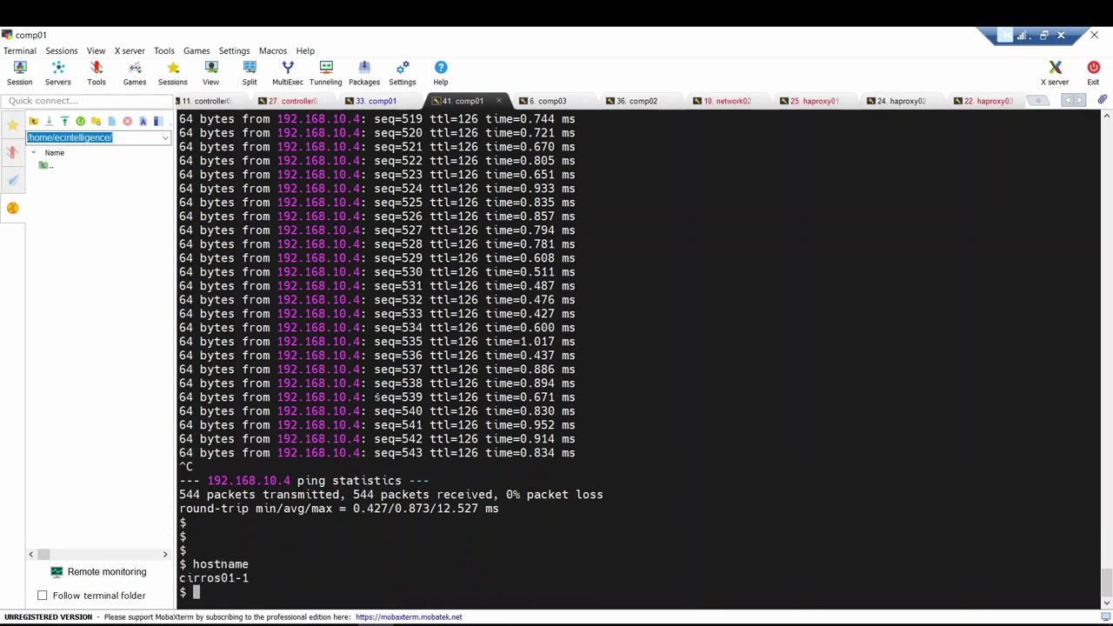
pyautogui.moveTo(186, 578); pyautogui.dragTo(248, 577)
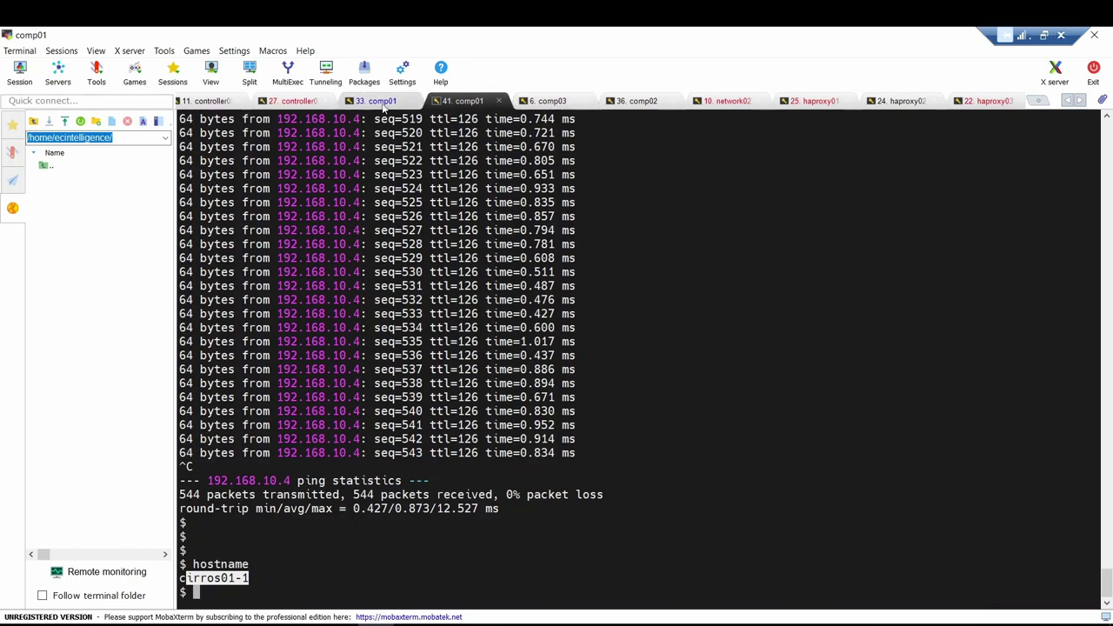
# In the 33. comp01 session, stop the stalled ping and test connectivity again with ping 192.168.10.4.
pyautogui.click(386, 102)
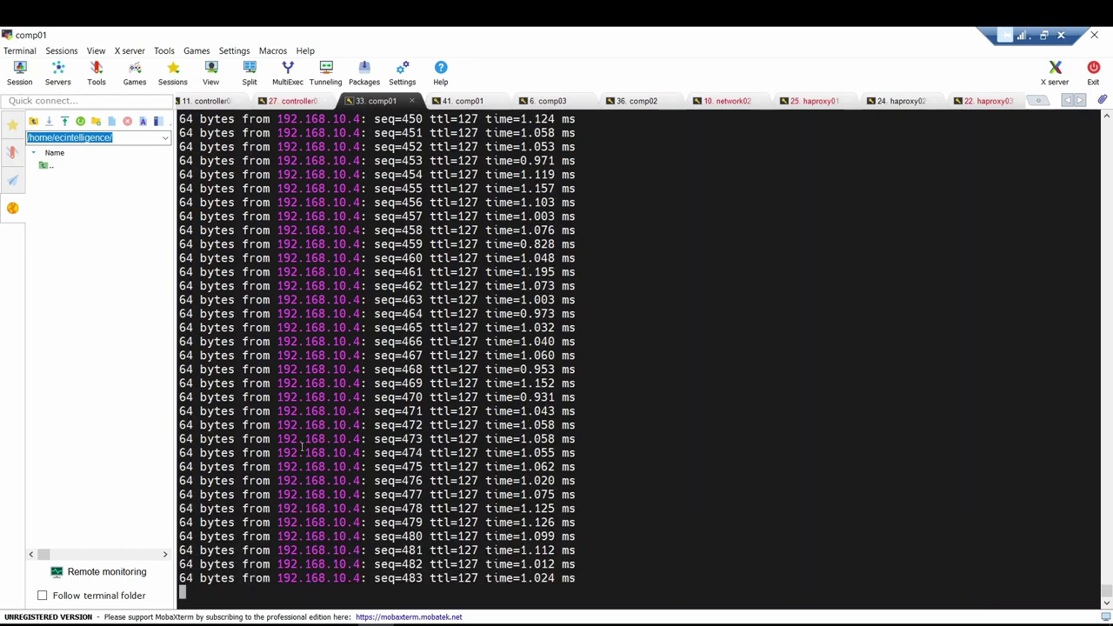
pyautogui.press('Return')
pyautogui.press('Return')
pyautogui.press('Return')
pyautogui.press('Return')
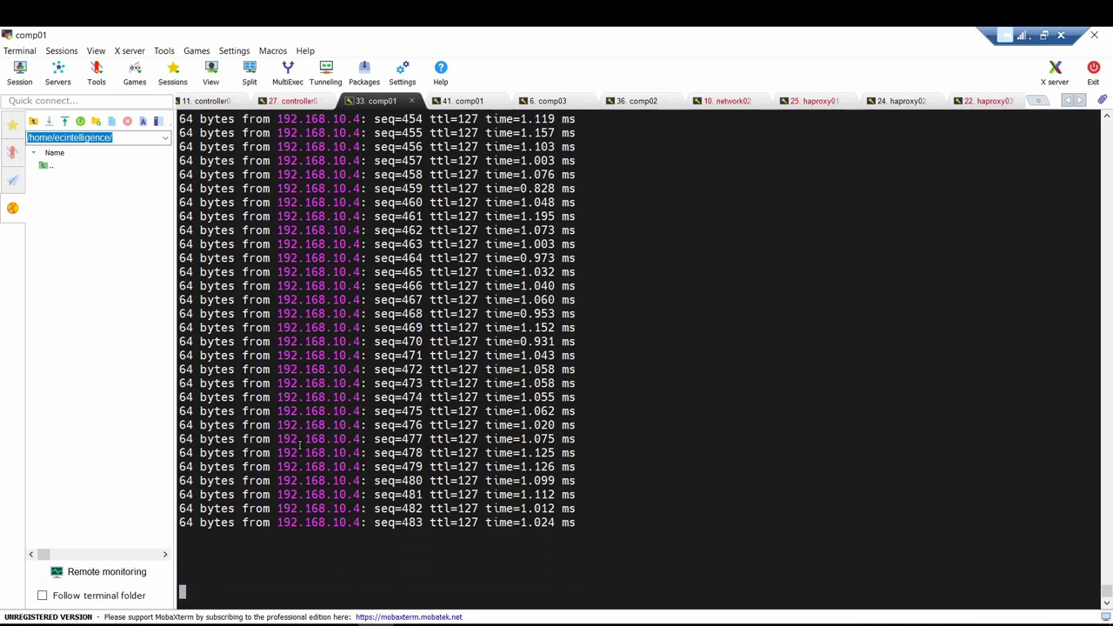
pyautogui.hotkey('ctrl', 'c')
pyautogui.press('Return')
pyautogui.press('Return')
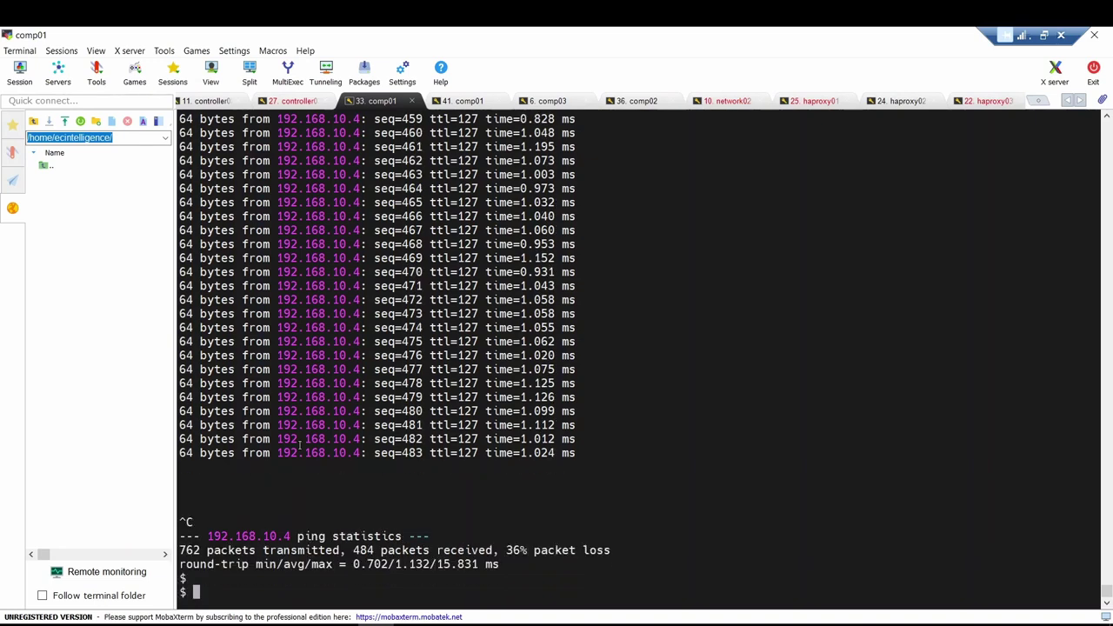
pyautogui.write('ping 192.168.10.4')
pyautogui.press('Return')
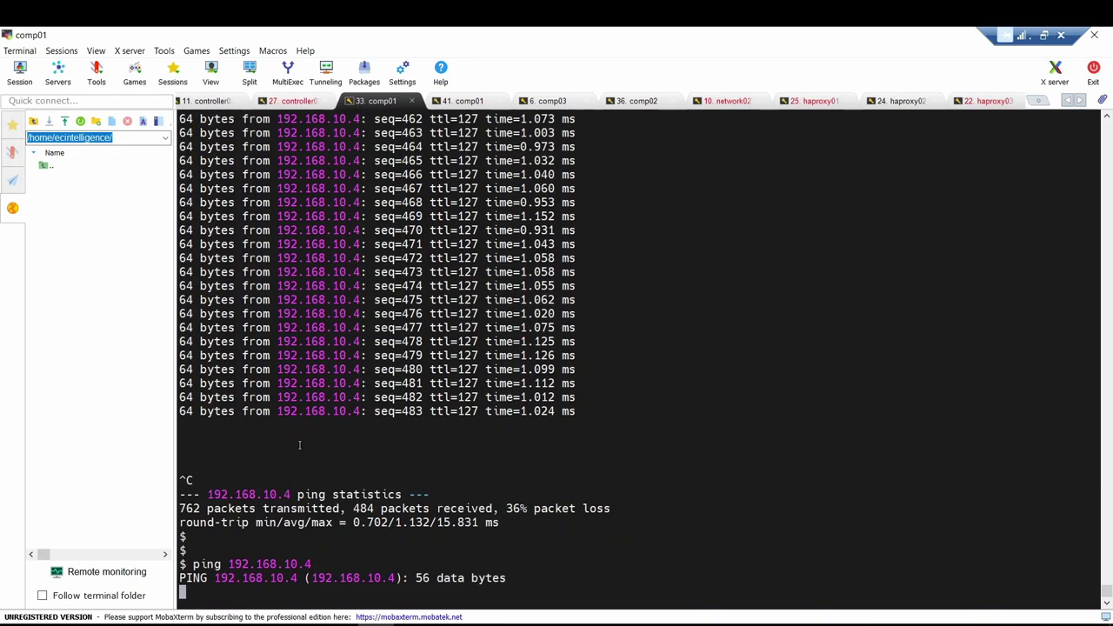
pyautogui.hotkey('ctrl', 'c')
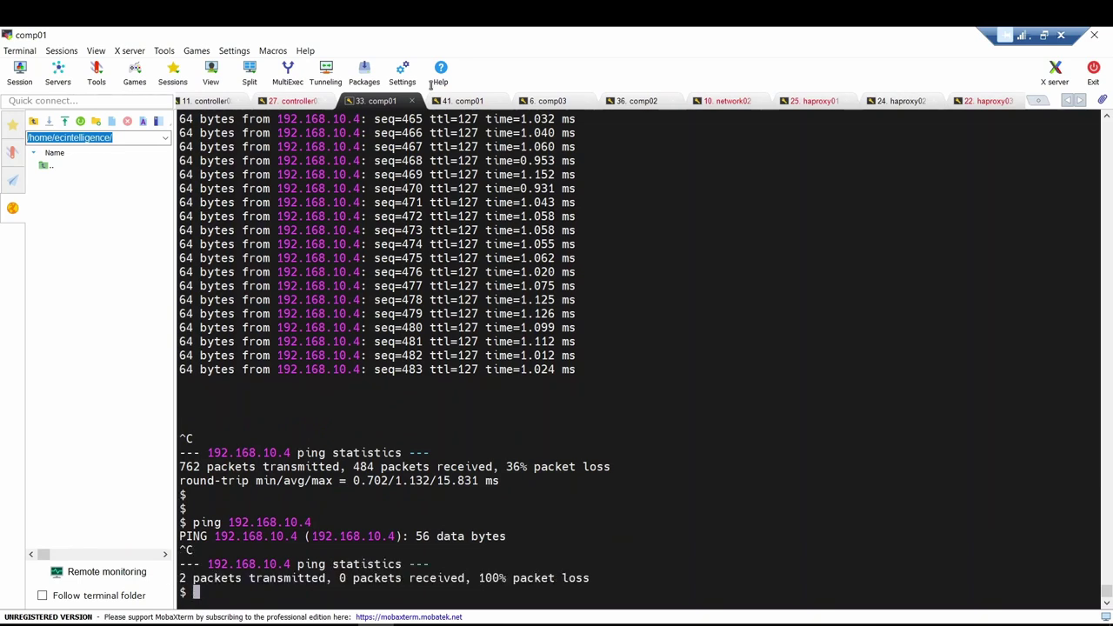
# Run ping 192.168.10.4 again from the 41. comp01 session for comparison and stop it after a few packets.
pyautogui.click(463, 101)
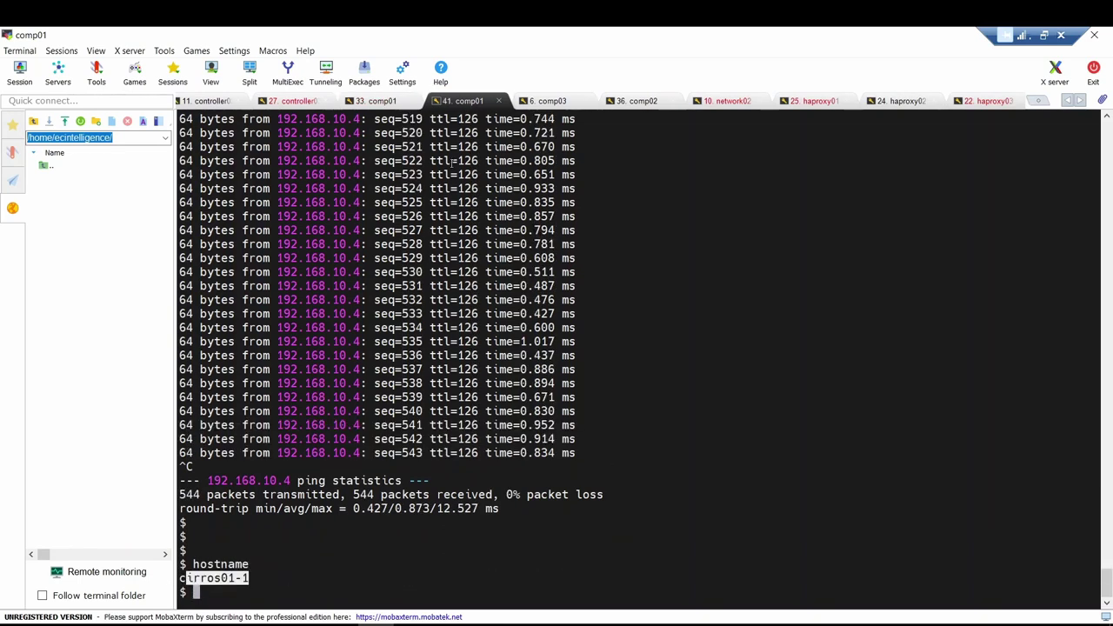
pyautogui.press('Up')
pyautogui.press('Up')
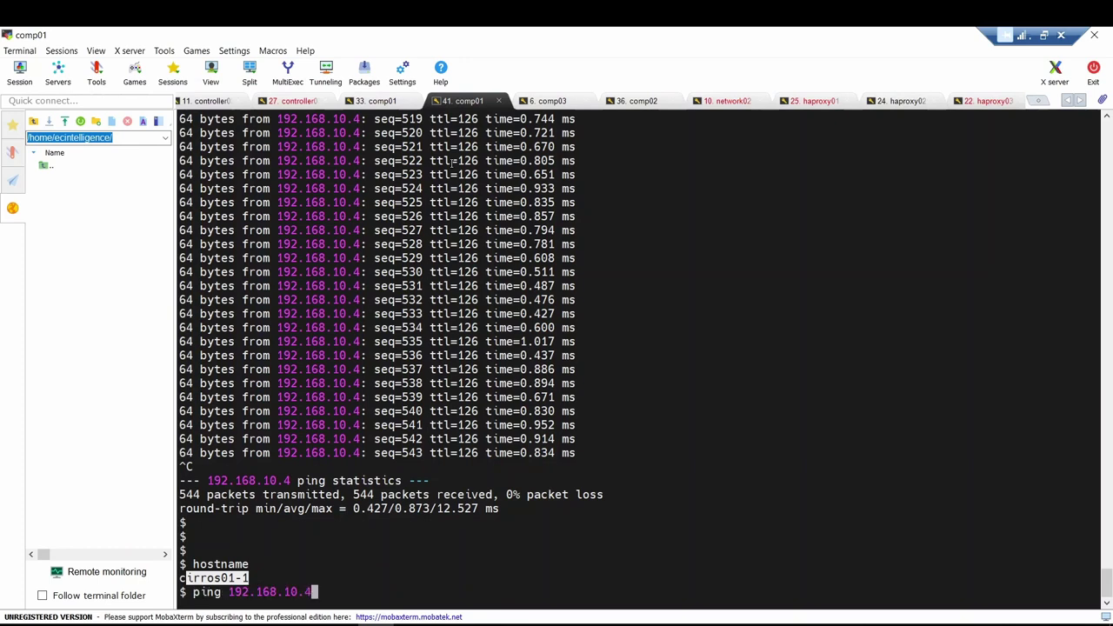
pyautogui.press('Return')
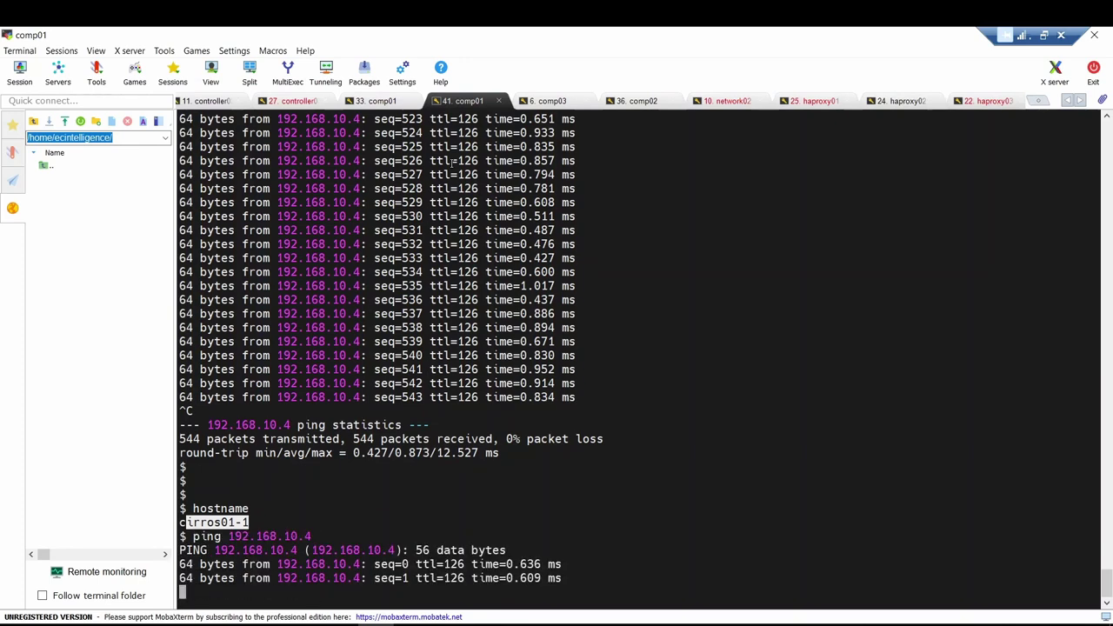
pyautogui.hotkey('ctrl', 'c')
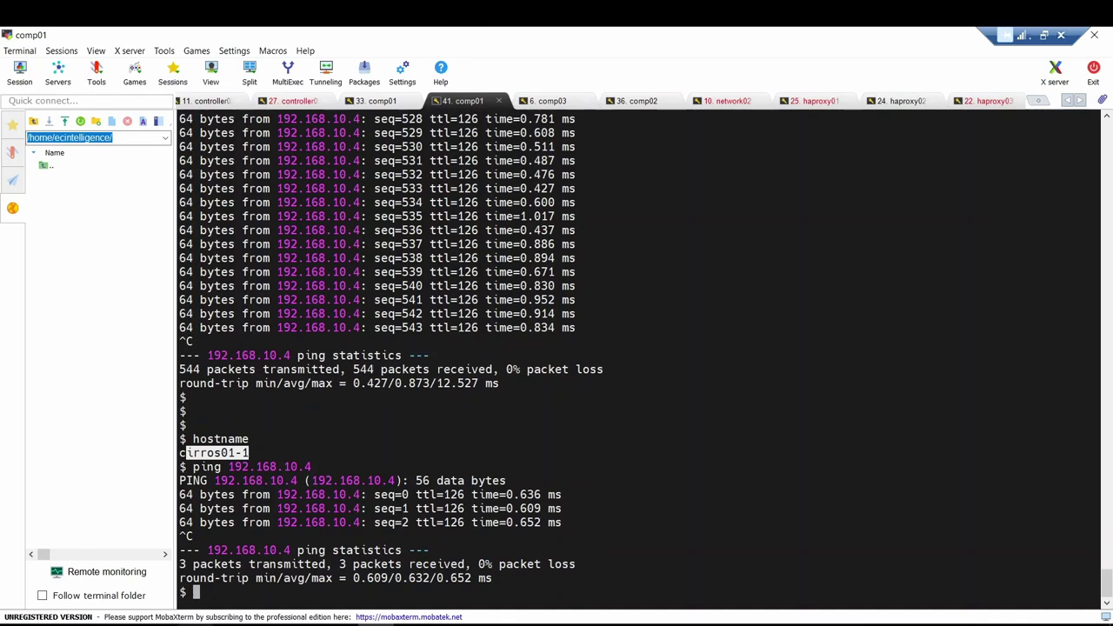
# Switch to the OpenStack dashboard's instance list and check the IP address of cirros01-2.
pyautogui.click(221, 602)
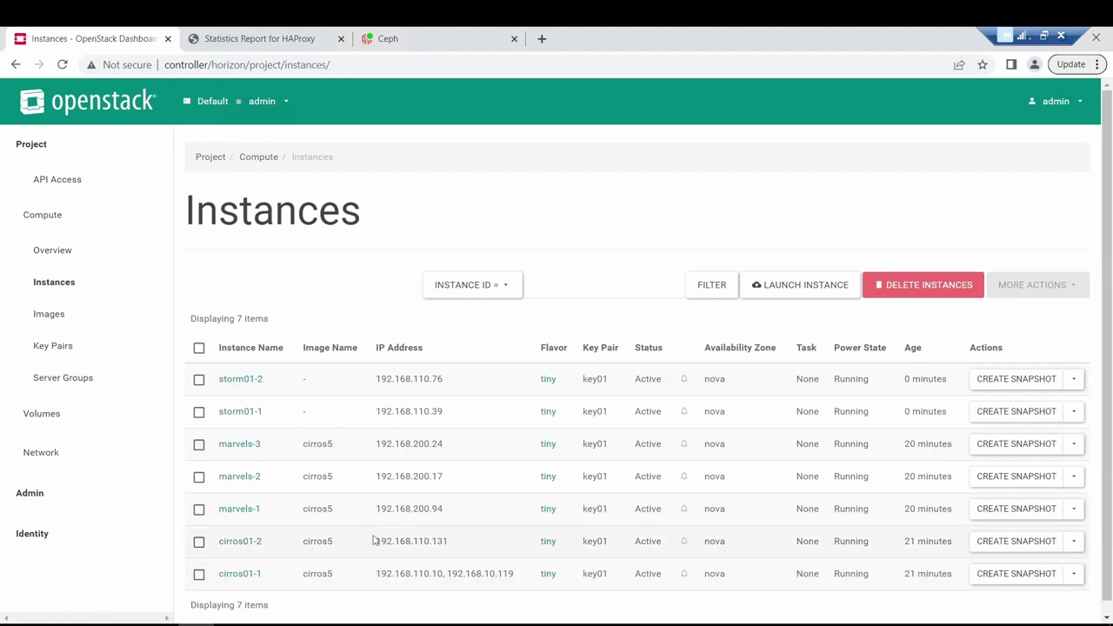
pyautogui.moveTo(376, 542); pyautogui.dragTo(455, 546)
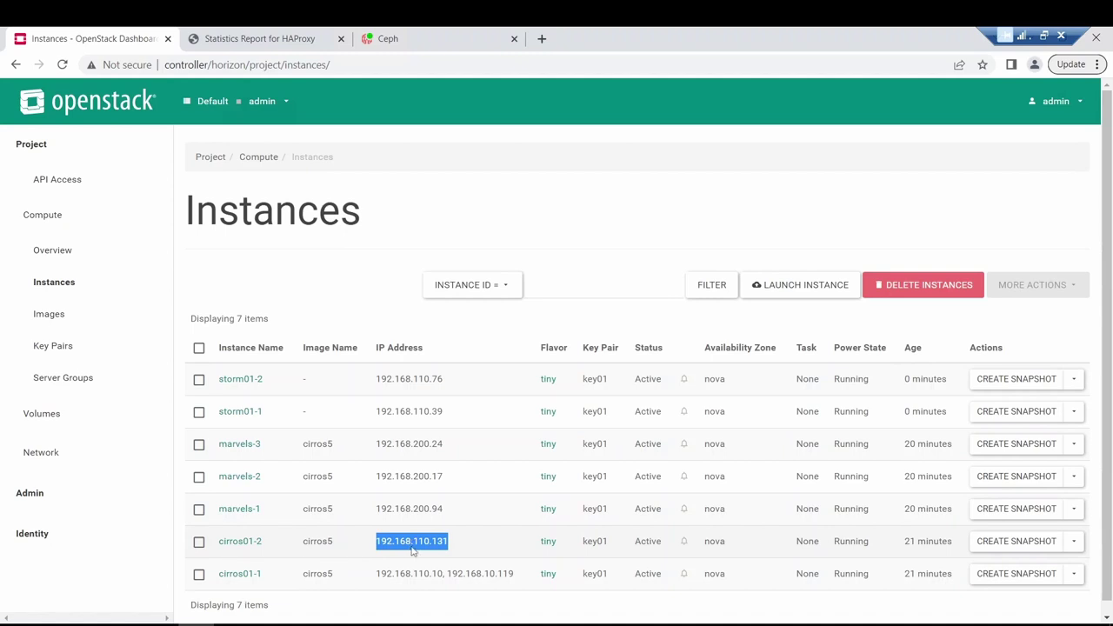
pyautogui.click(412, 550)
pyautogui.moveTo(375, 543); pyautogui.dragTo(445, 541)
# Switch to the ECI LABS portal and start the NETWORK_UBUNTU20_1 machine.
pyautogui.click(1027, 38)
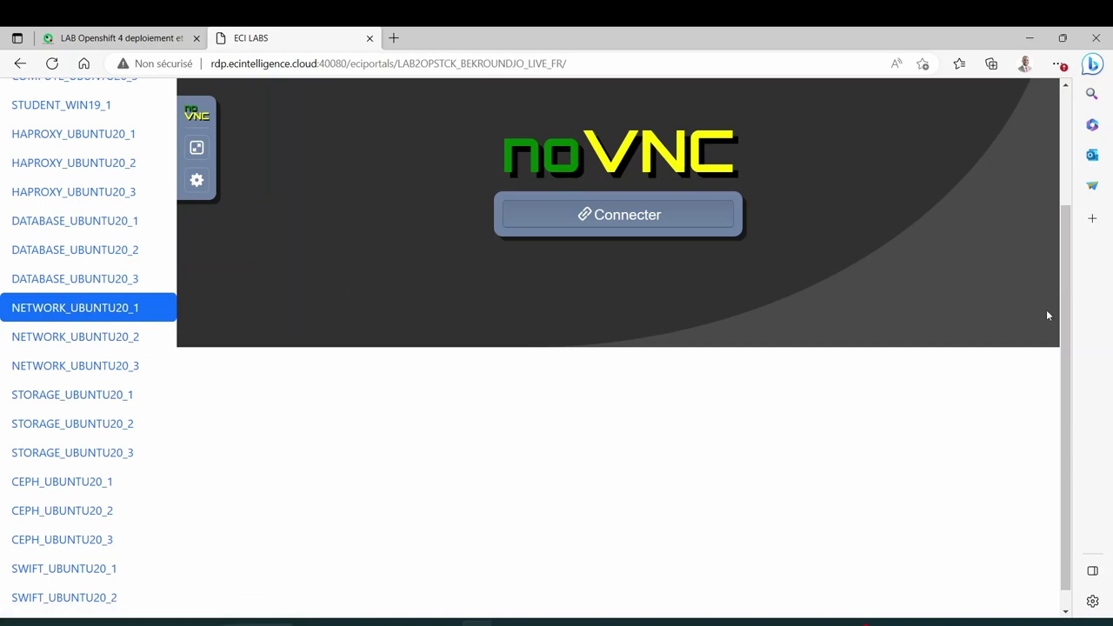
pyautogui.moveTo(1065, 310); pyautogui.dragTo(1064, 199)
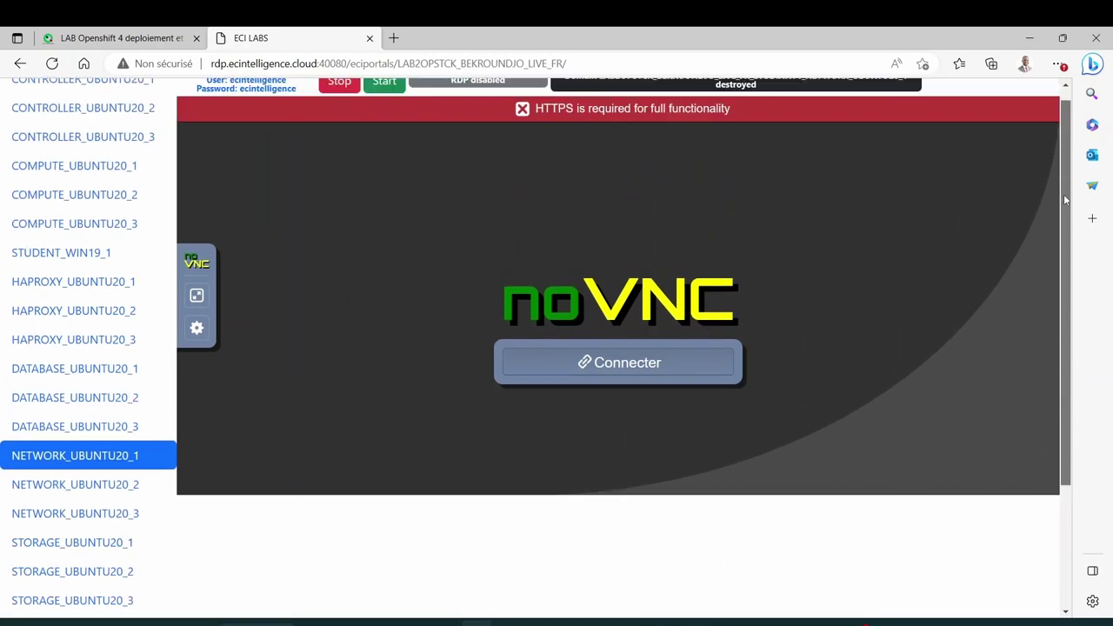
pyautogui.click(380, 98)
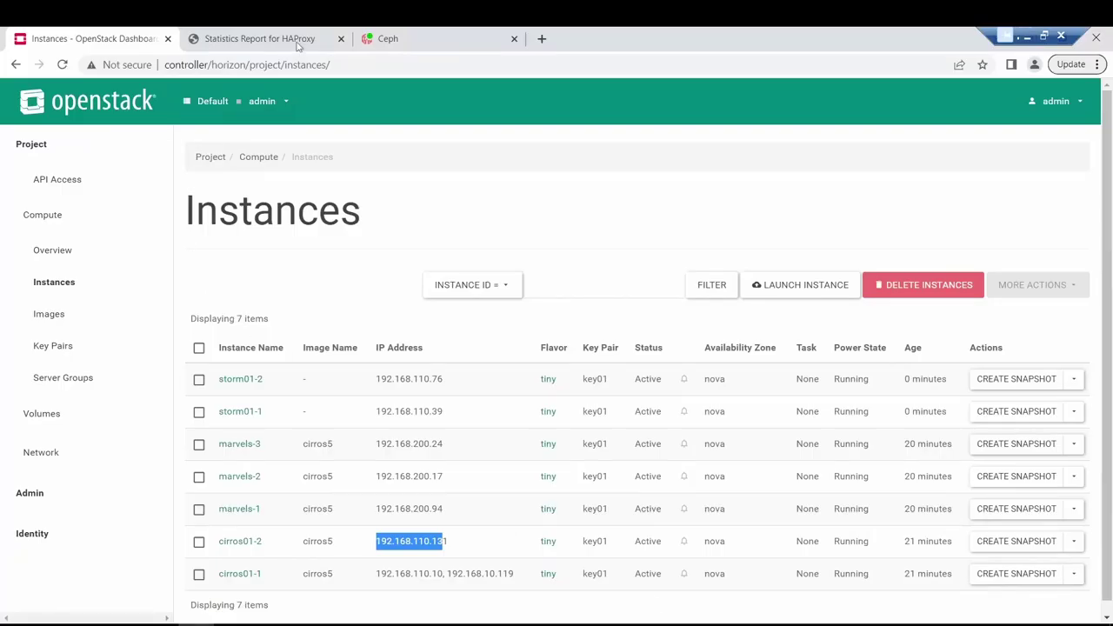
# Return to the remote desktop's HAProxy statistics report, refresh it, and check the network01 status under octavia_api_9876.
pyautogui.click(261, 38)
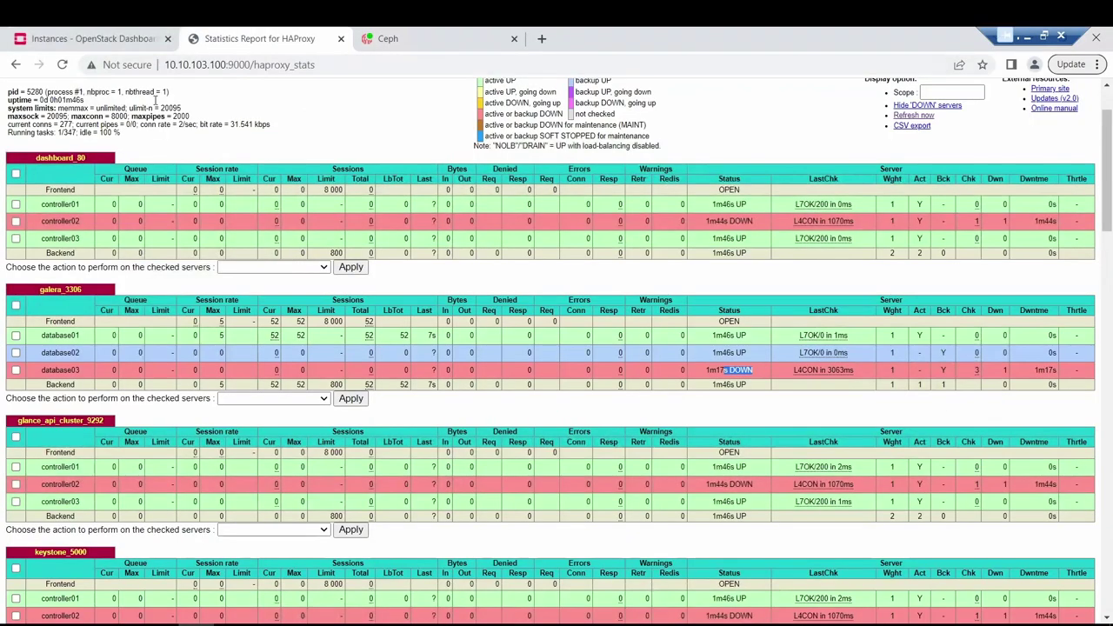
pyautogui.click(61, 66)
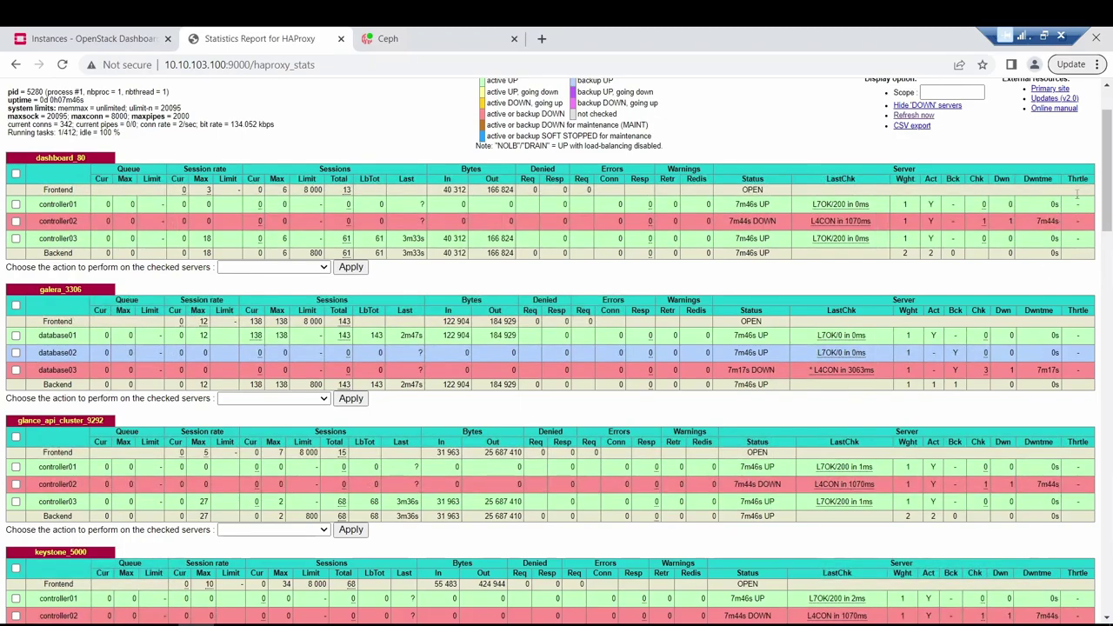
pyautogui.moveTo(1111, 170); pyautogui.dragTo(1108, 514)
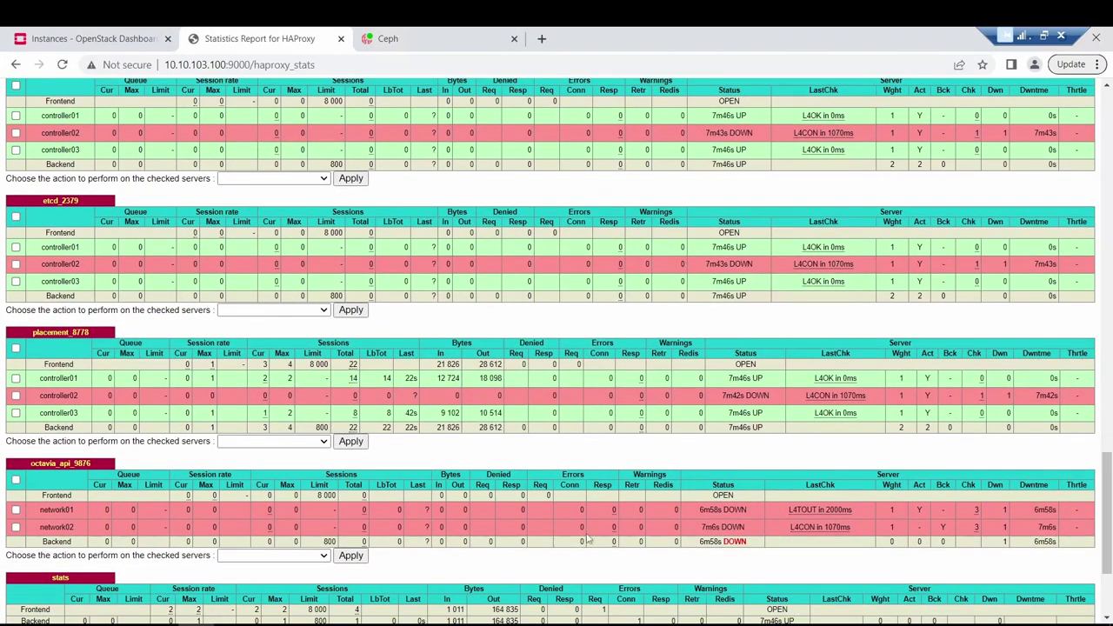
pyautogui.doubleClick(735, 509)
pyautogui.click(63, 66)
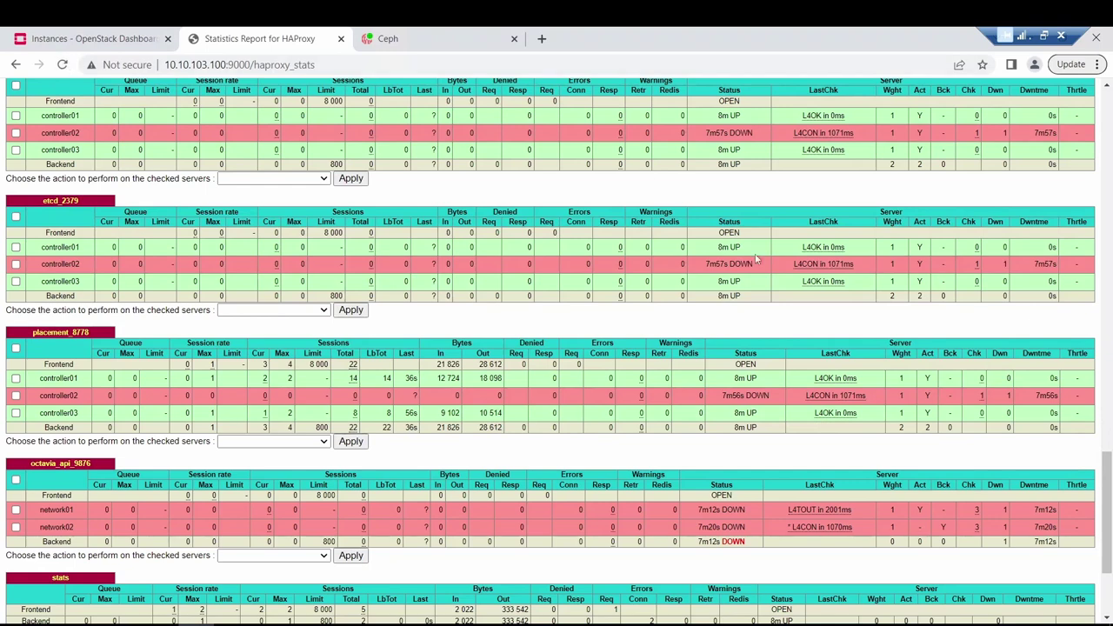
# Review the refreshed HAProxy statuses from galera_3306 through the controller services down to octavia_api_9876.
pyautogui.moveTo(1109, 474); pyautogui.dragTo(1105, 165)
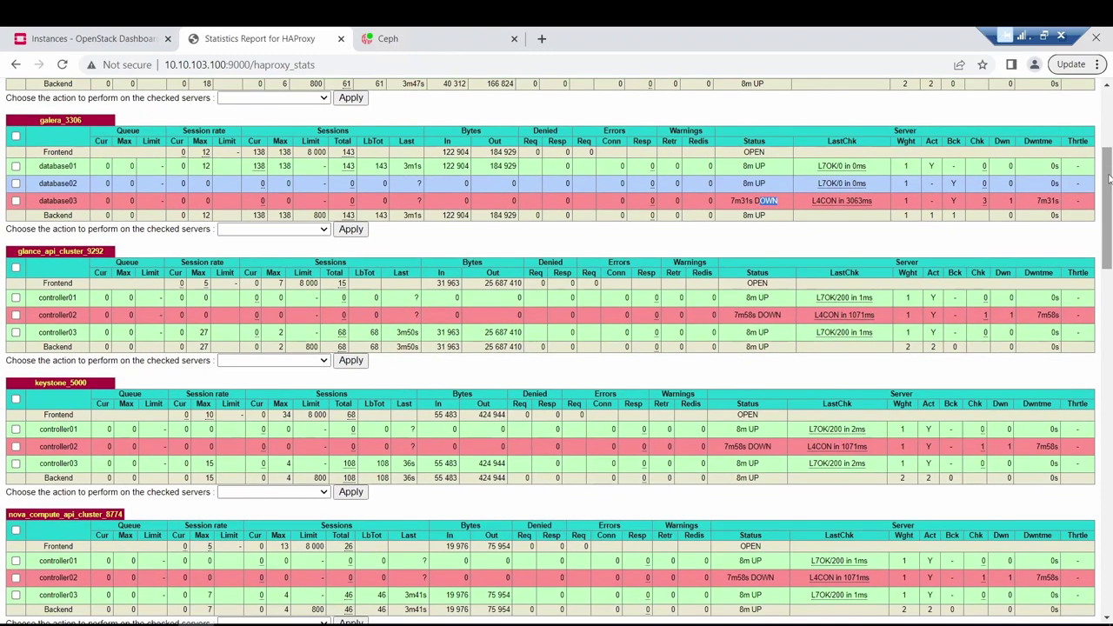
pyautogui.scroll(-3, 1110, 180)
pyautogui.scroll(-15, 1111, 417)
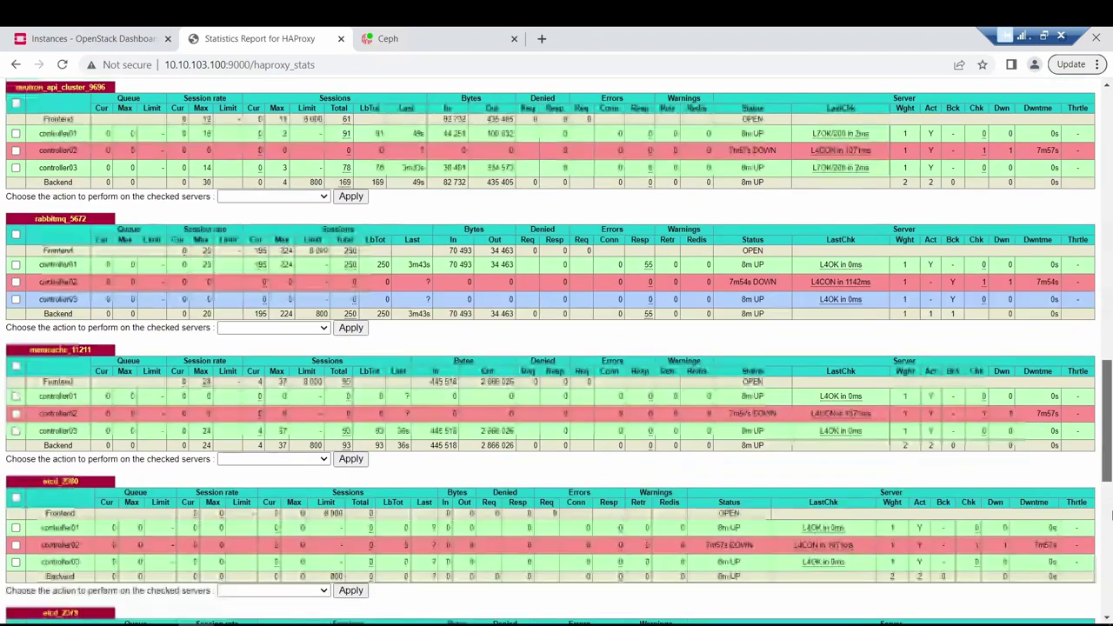
pyautogui.scroll(1, 1111, 417)
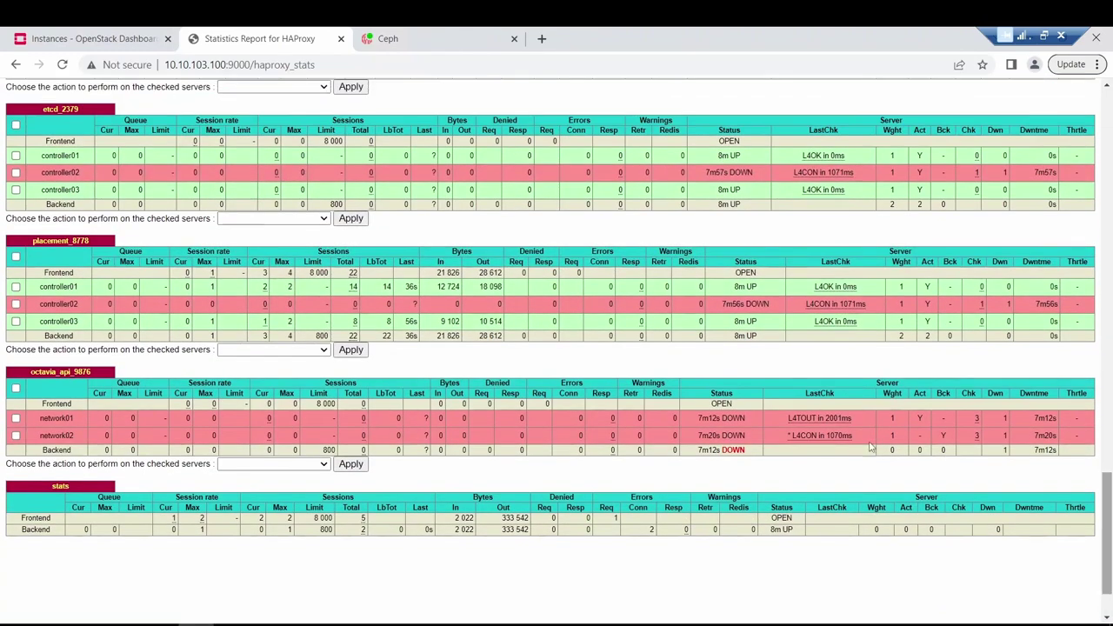